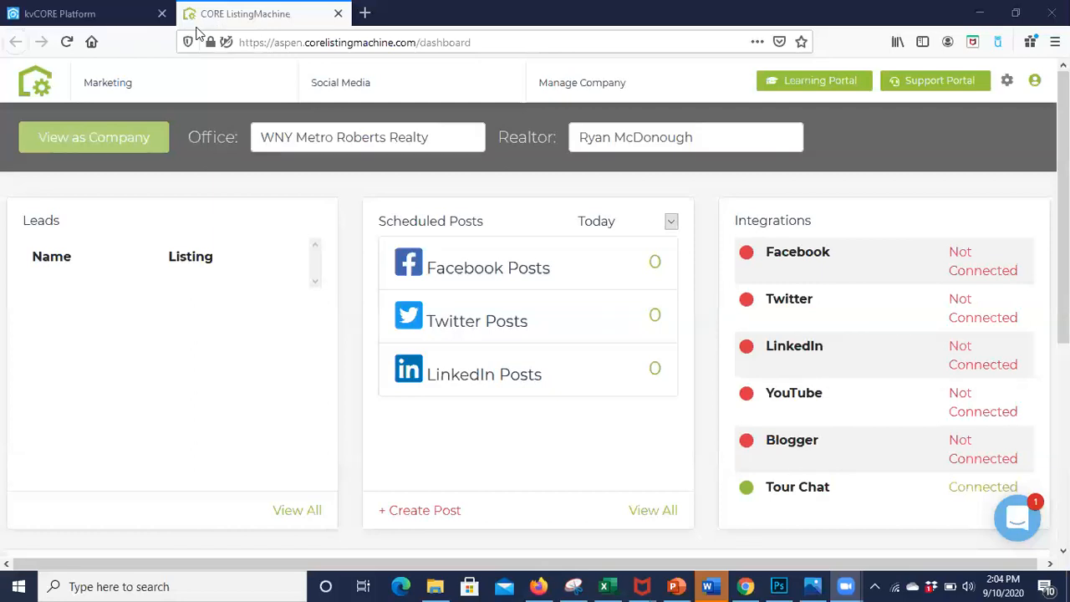
Step: Open the Facebook integration's connection setup from the ListingMachine dashboard and link the Facebook account with its previous settings
{"action": "left_click", "coordinate": [94, 15]}
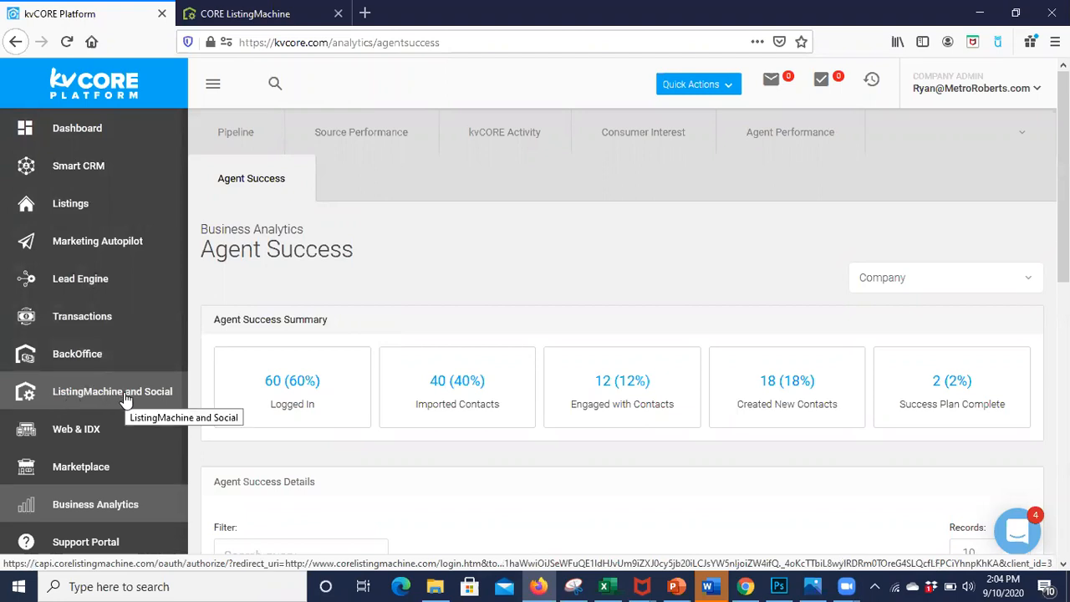
{"action": "left_click", "coordinate": [251, 15]}
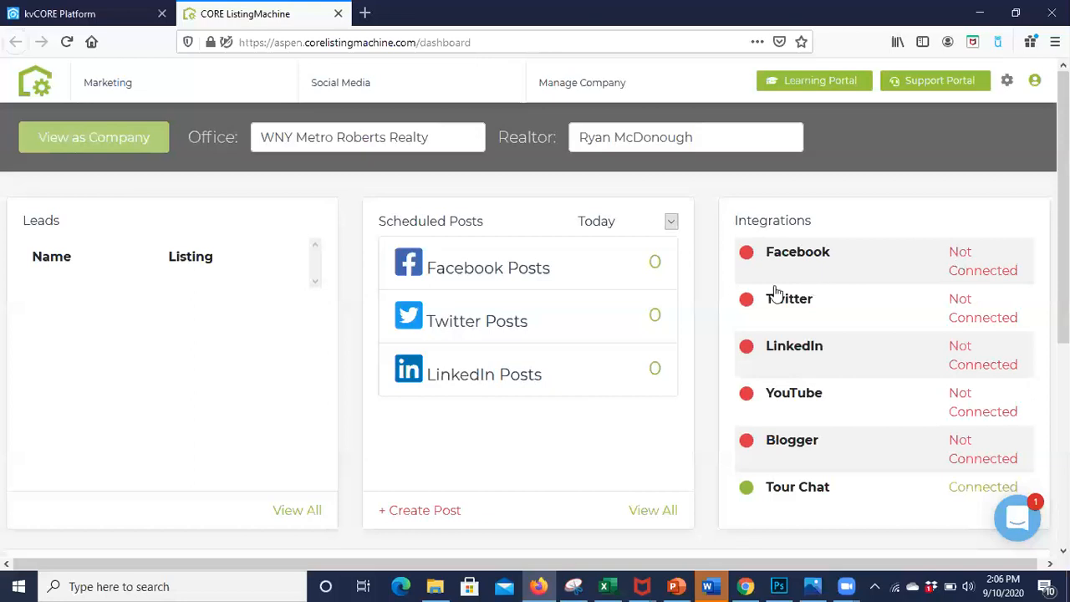
{"action": "left_click", "coordinate": [961, 269]}
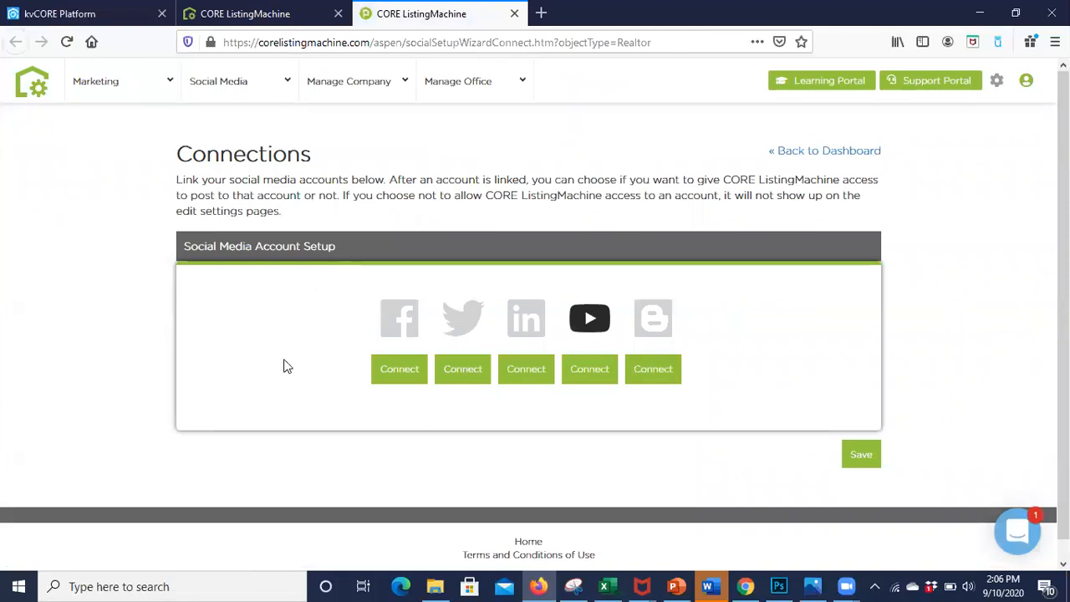
{"action": "scroll", "coordinate": [508, 224], "scroll_direction": "down", "scroll_amount": 2}
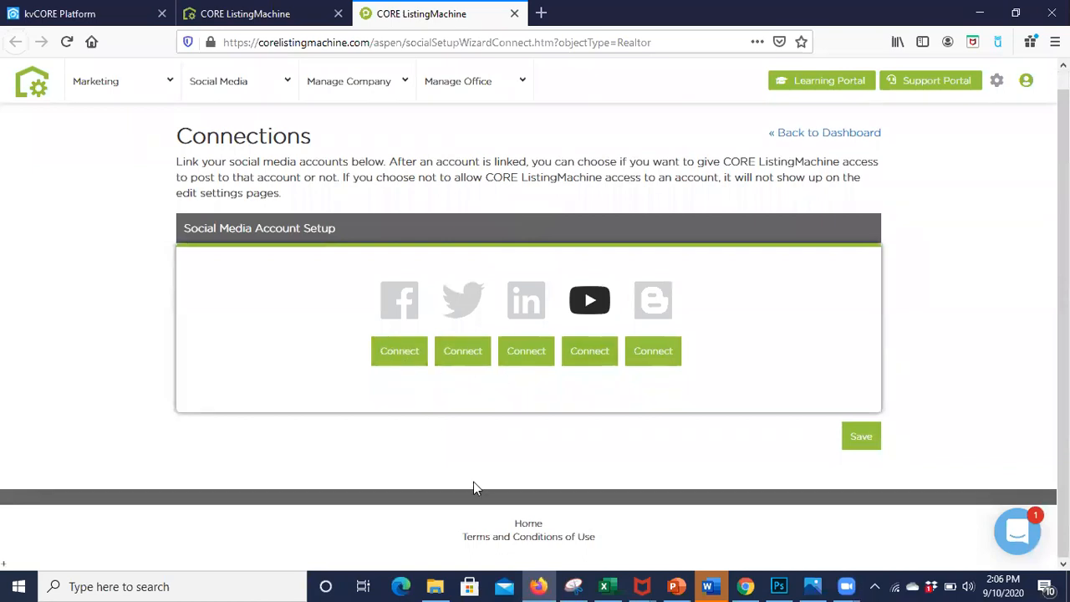
{"action": "left_click", "coordinate": [399, 359]}
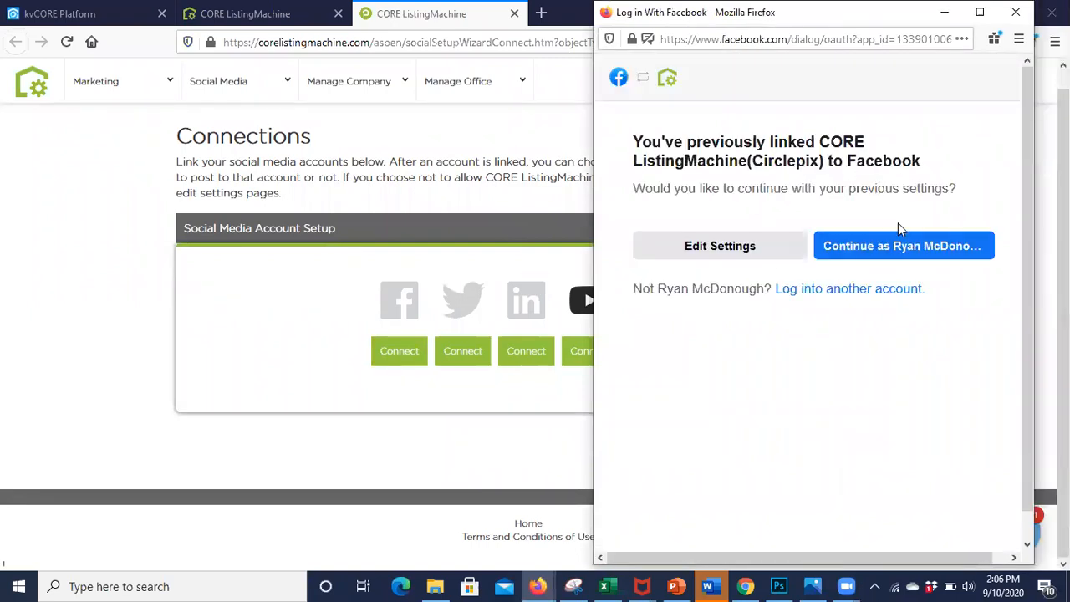
{"action": "left_click", "coordinate": [893, 253]}
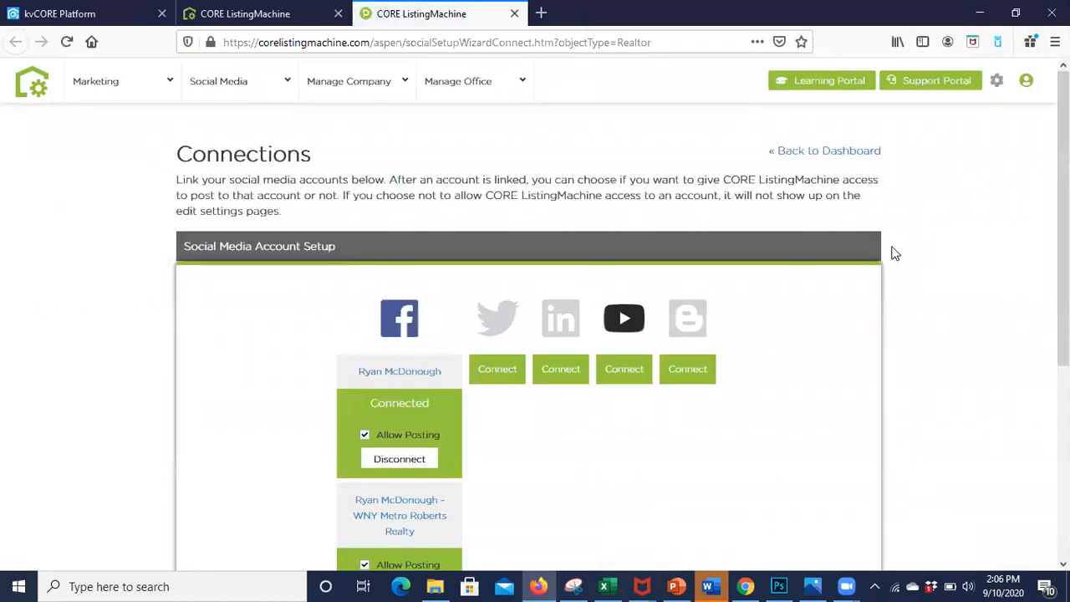
Step: Examine the posting permissions for the Facebook profile and WNY Metro Roberts Realty page, including the broker posting option
{"action": "scroll", "coordinate": [895, 254], "scroll_direction": "down", "scroll_amount": 1}
{"action": "scroll", "coordinate": [895, 254], "scroll_direction": "down", "scroll_amount": 2}
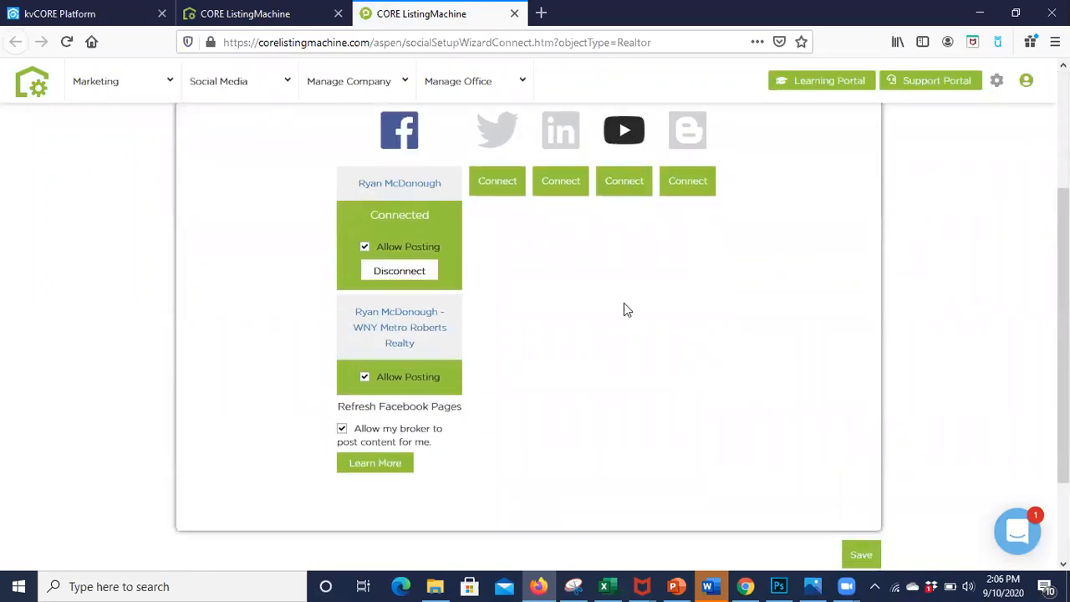
{"action": "scroll", "coordinate": [450, 279], "scroll_direction": "down", "scroll_amount": 2}
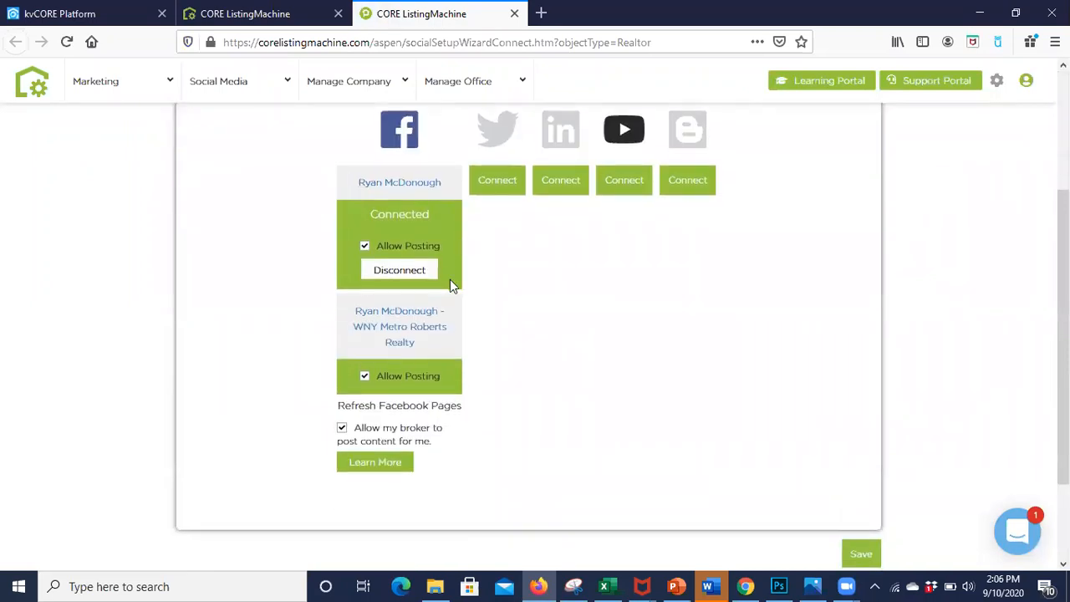
{"action": "scroll", "coordinate": [450, 287], "scroll_direction": "up", "scroll_amount": 3}
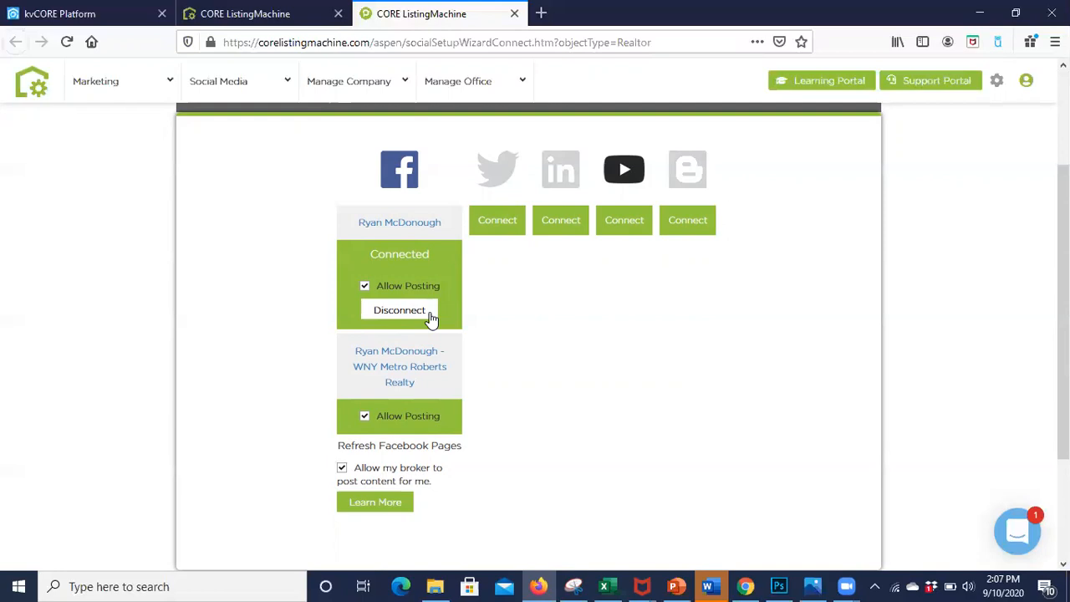
{"action": "scroll", "coordinate": [431, 319], "scroll_direction": "down", "scroll_amount": 2}
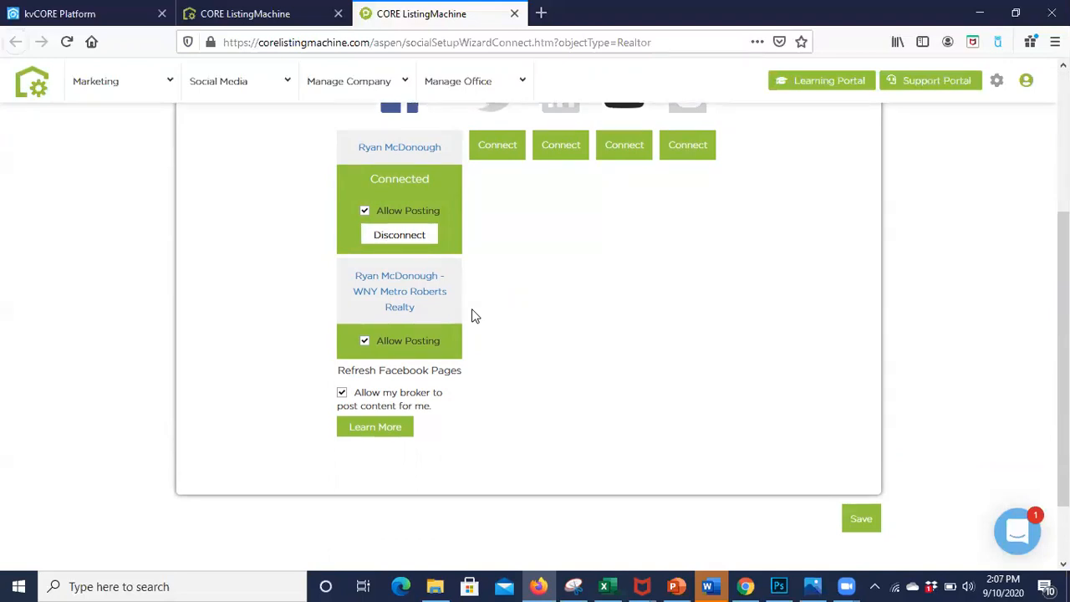
{"action": "scroll", "coordinate": [473, 316], "scroll_direction": "up", "scroll_amount": 2}
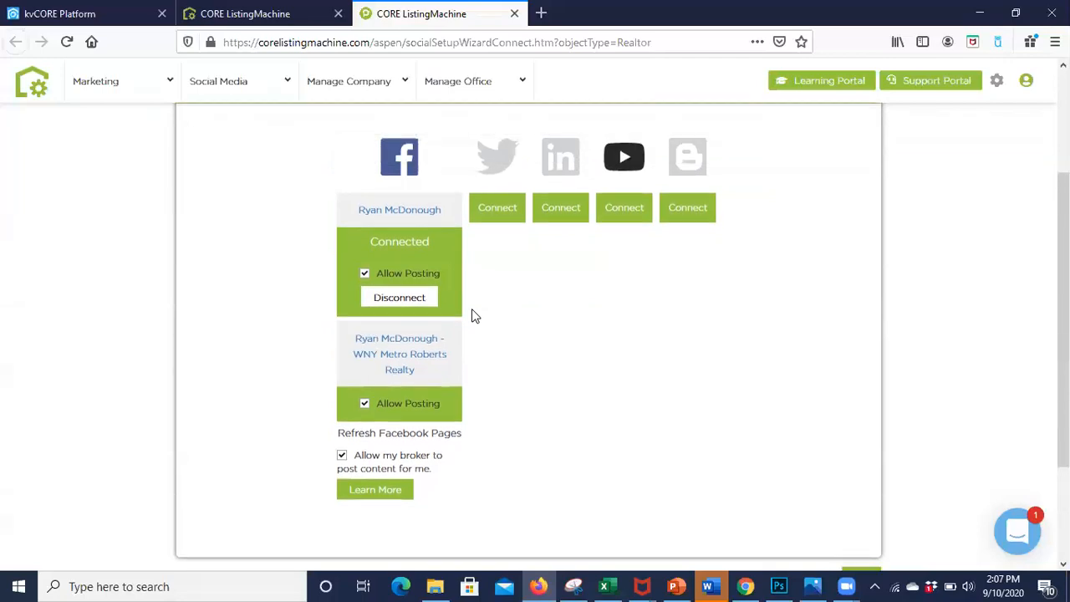
{"action": "scroll", "coordinate": [473, 316], "scroll_direction": "down", "scroll_amount": 1}
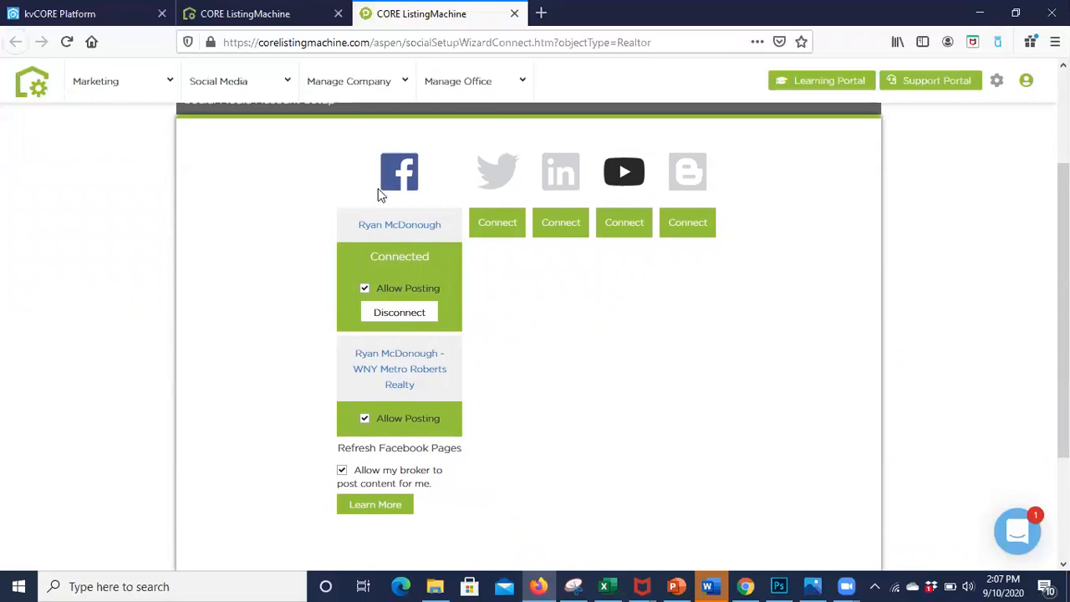
{"action": "scroll", "coordinate": [282, 401], "scroll_direction": "down", "scroll_amount": 1}
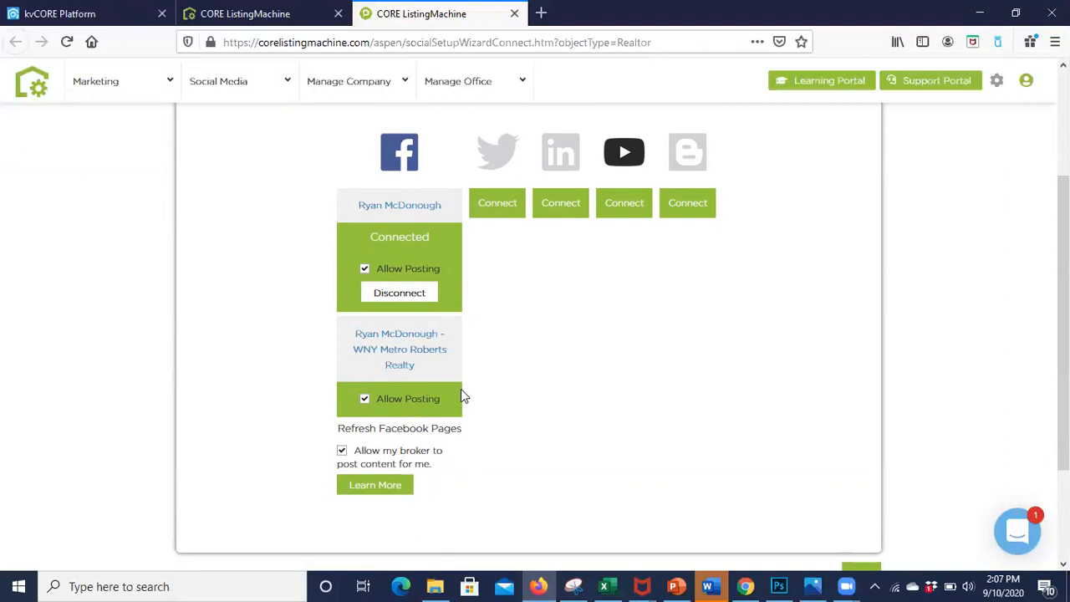
Step: Try to disallow posting on the personal Facebook profile, saving the connections and reloading the page
{"action": "left_click", "coordinate": [364, 269]}
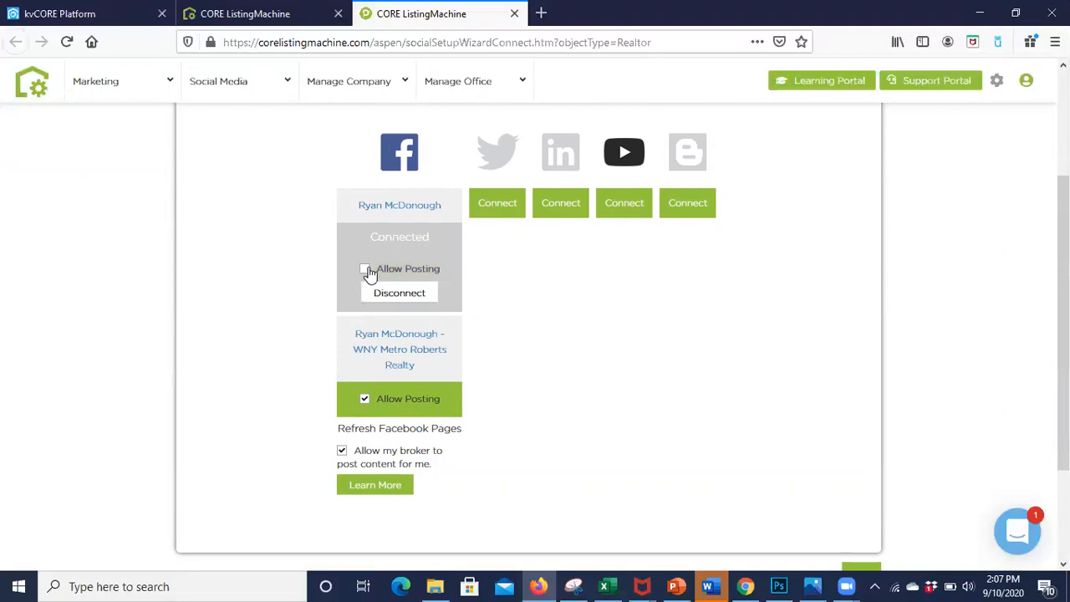
{"action": "scroll", "coordinate": [506, 330], "scroll_direction": "down", "scroll_amount": 1}
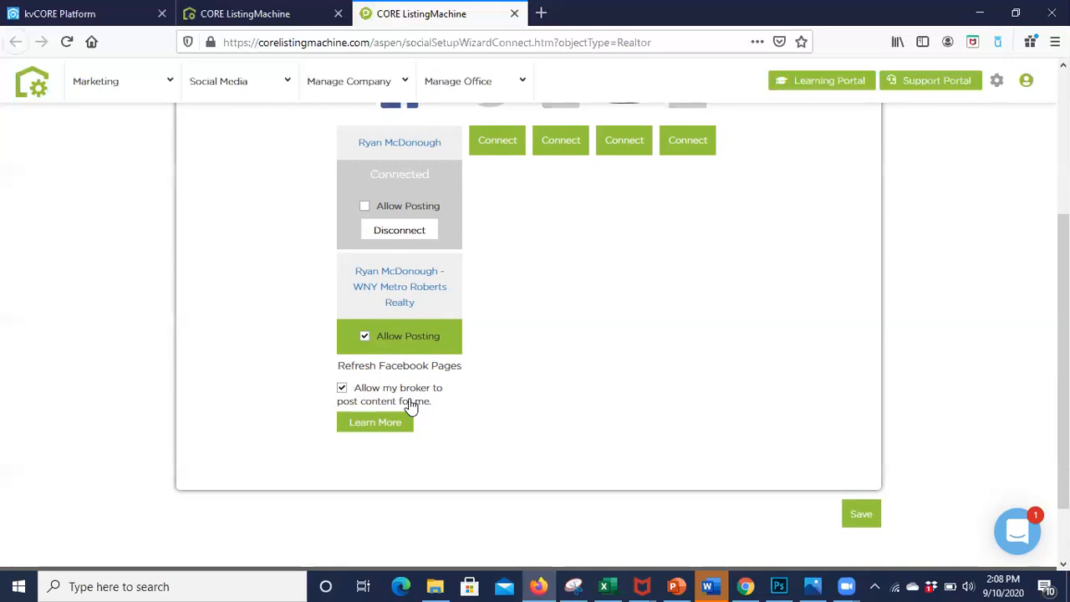
{"action": "left_click", "coordinate": [864, 516]}
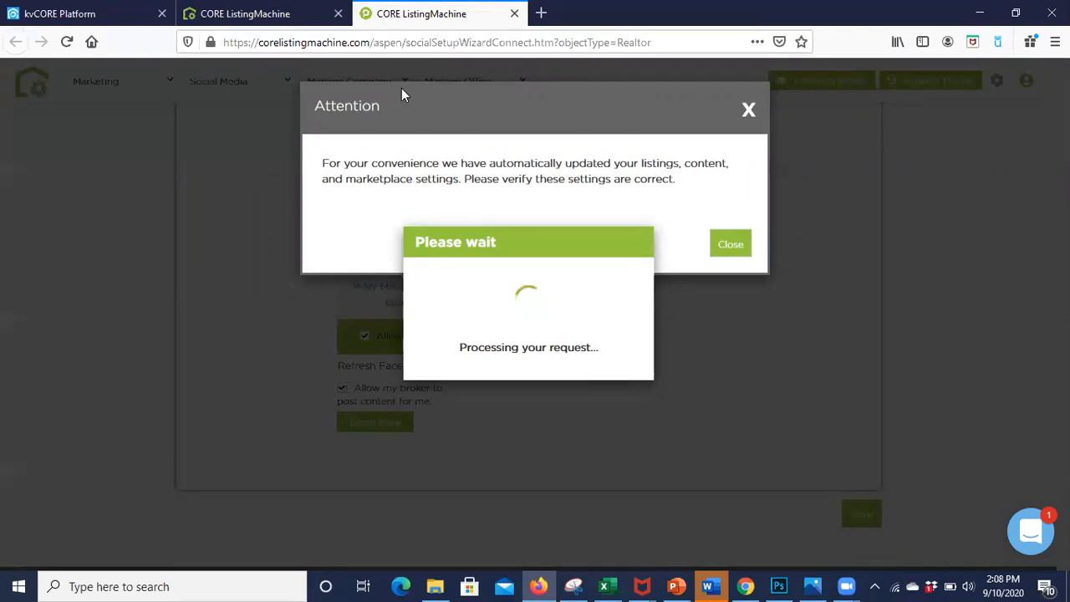
{"action": "left_click", "coordinate": [66, 42]}
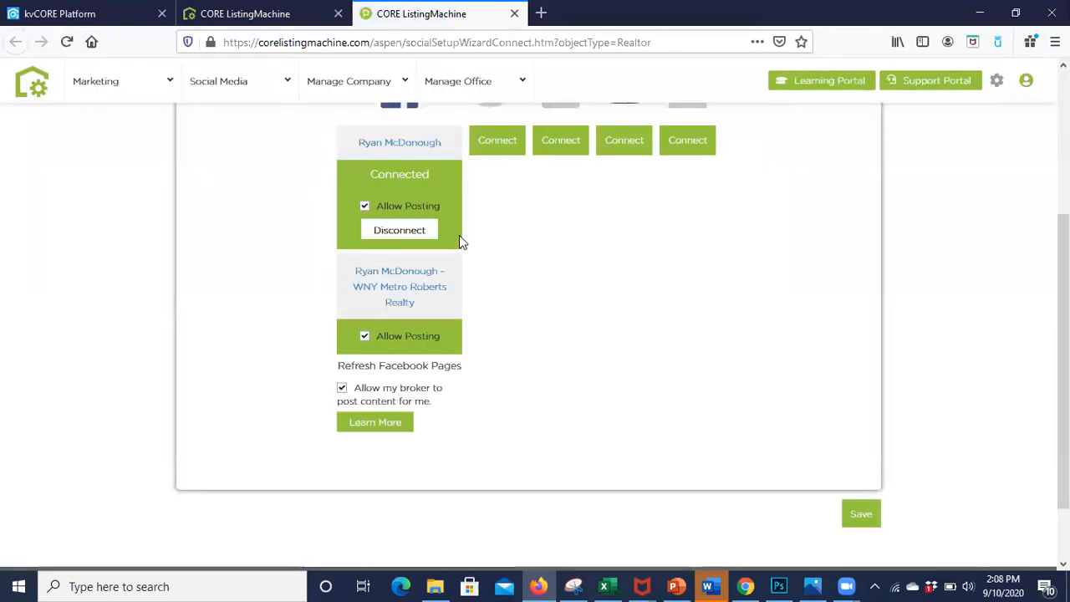
Step: Save the social media connections and open the My Listings automatic posting settings from the social media dashboard
{"action": "left_click", "coordinate": [859, 517]}
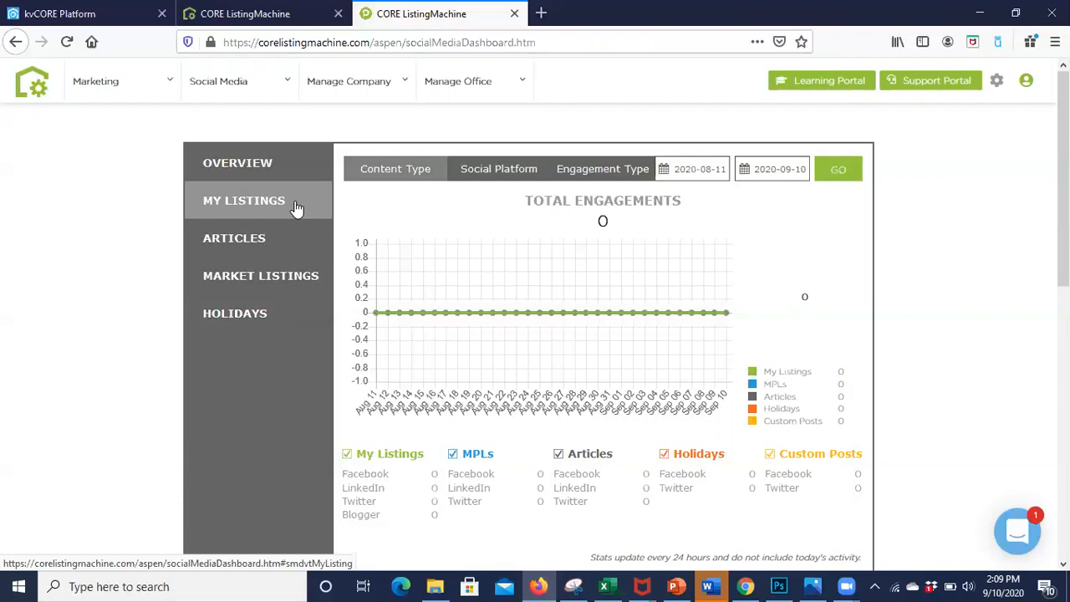
{"action": "left_click", "coordinate": [240, 218]}
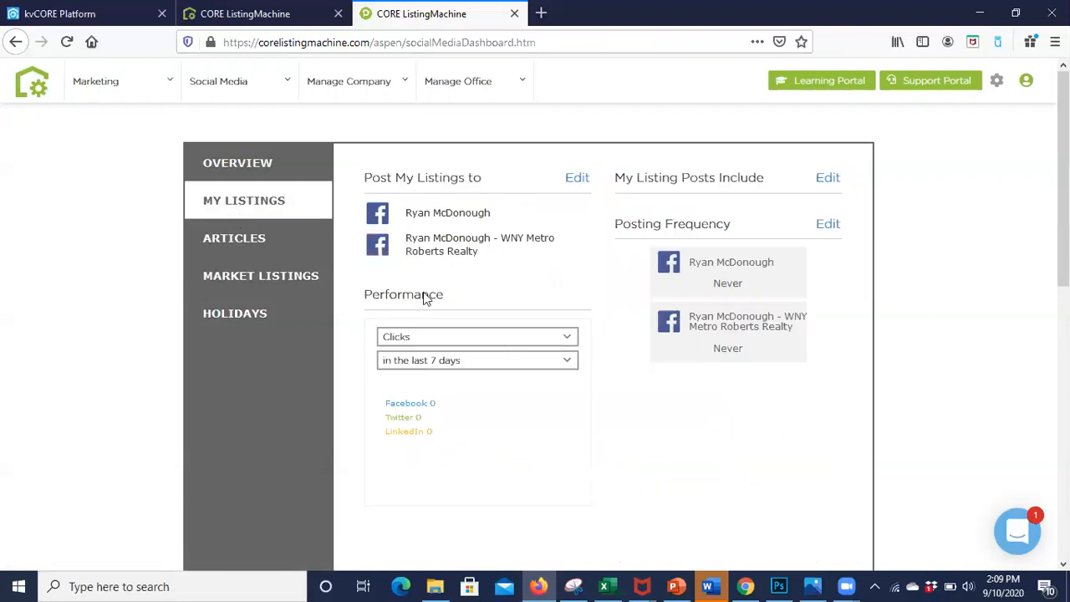
{"action": "left_click", "coordinate": [577, 178]}
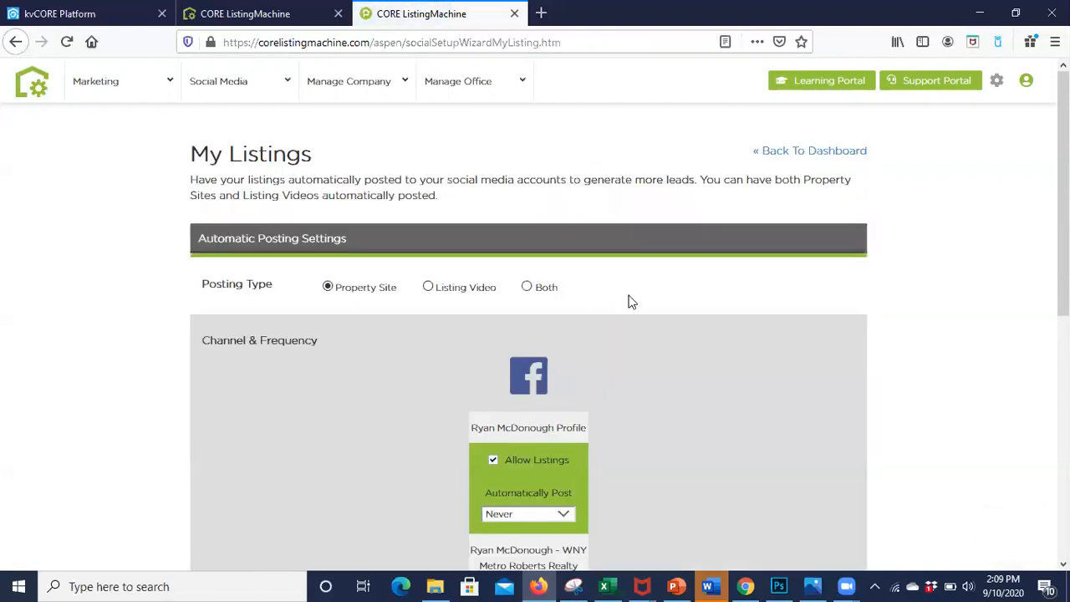
Step: Disallow listings on the personal Facebook profile in the Channel & Frequency settings
{"action": "scroll", "coordinate": [628, 301], "scroll_direction": "down", "scroll_amount": 3}
{"action": "scroll", "coordinate": [631, 302], "scroll_direction": "up", "scroll_amount": 2}
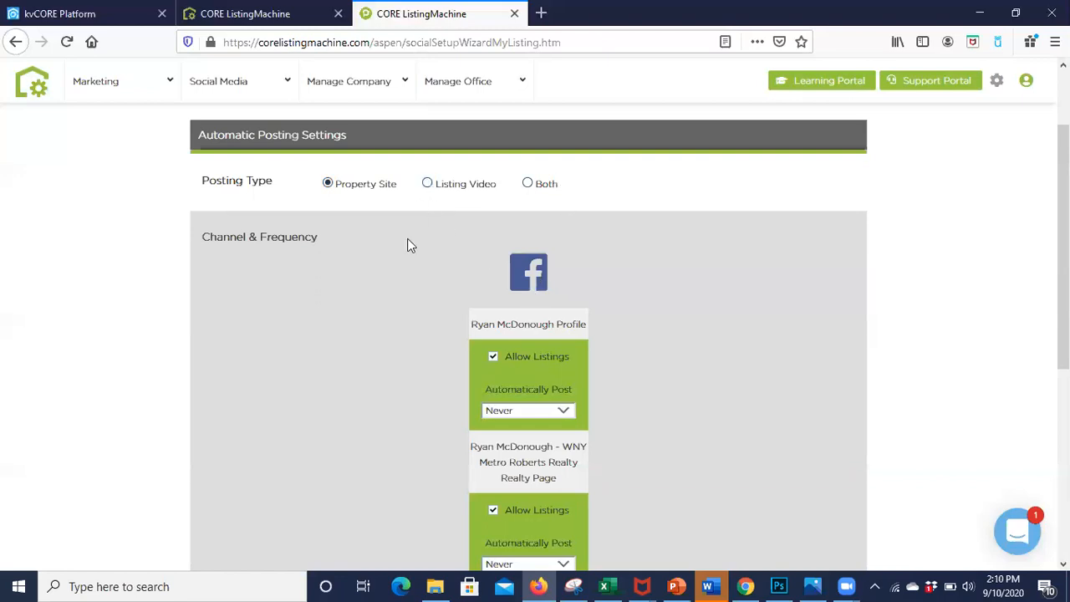
{"action": "scroll", "coordinate": [407, 238], "scroll_direction": "down", "scroll_amount": 1}
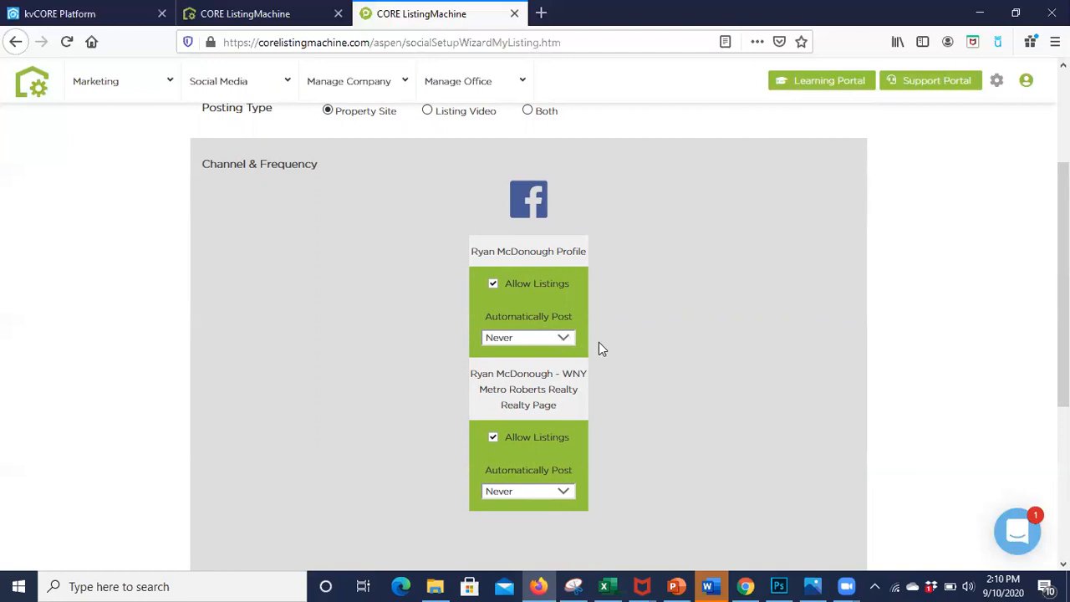
{"action": "scroll", "coordinate": [601, 348], "scroll_direction": "down", "scroll_amount": 2}
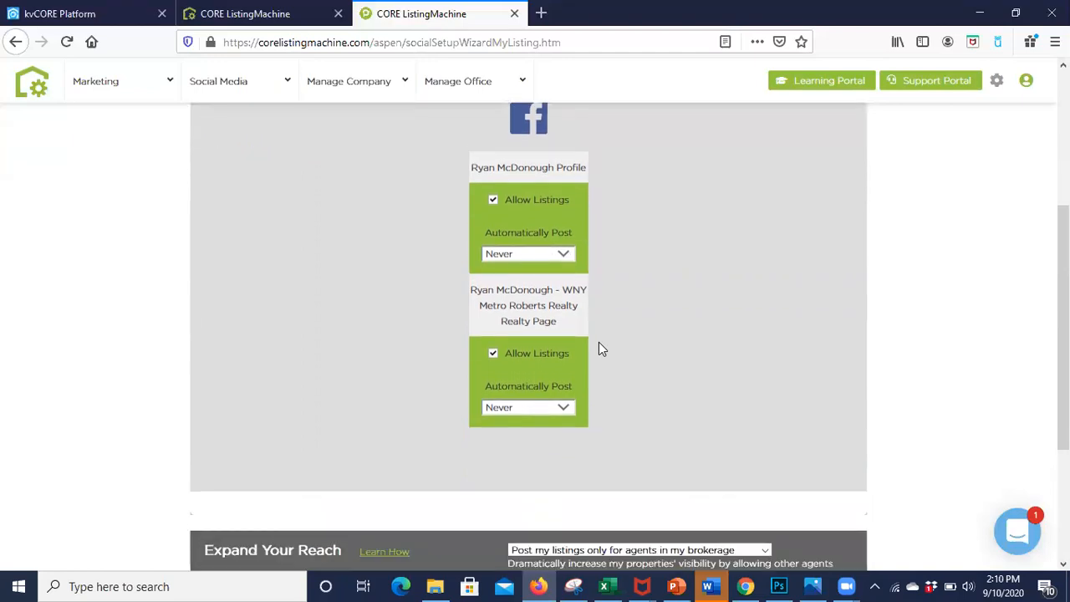
{"action": "left_click", "coordinate": [494, 185]}
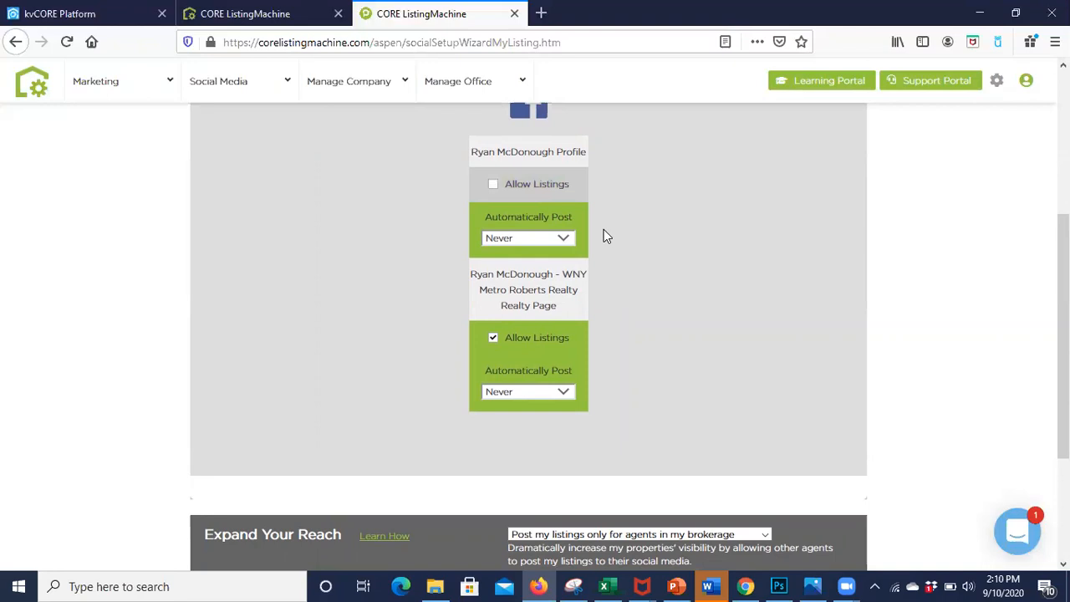
Step: Set automatic listing posts for the WNY Metro Roberts Realty Facebook page to Weekly
{"action": "scroll", "coordinate": [660, 319], "scroll_direction": "down", "scroll_amount": 1}
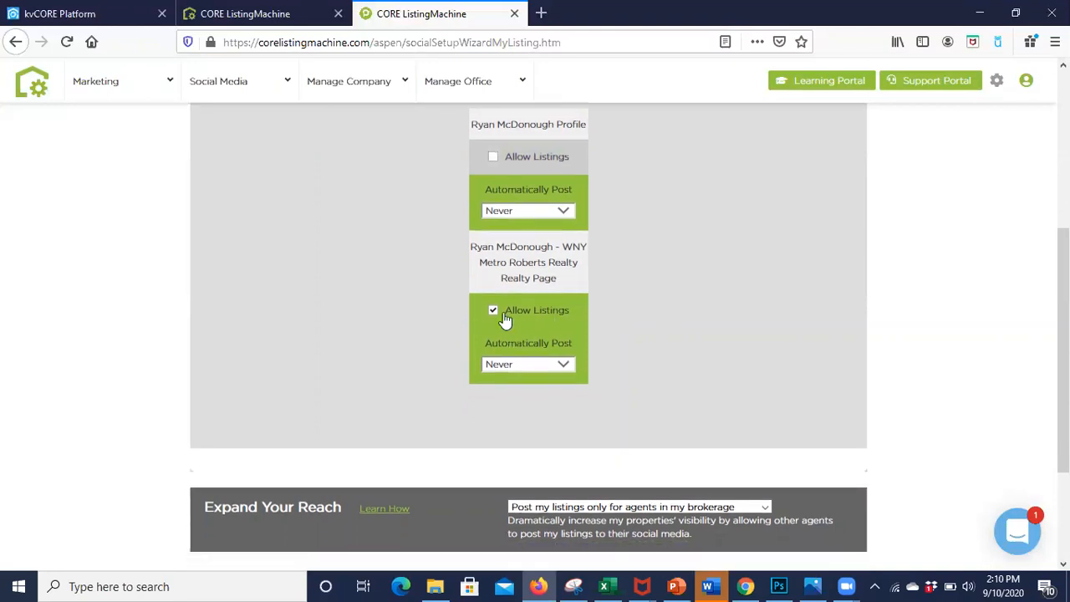
{"action": "left_click", "coordinate": [547, 364]}
{"action": "left_click", "coordinate": [589, 365]}
{"action": "scroll", "coordinate": [589, 366], "scroll_direction": "up", "scroll_amount": 3}
{"action": "scroll", "coordinate": [590, 368], "scroll_direction": "up", "scroll_amount": 1}
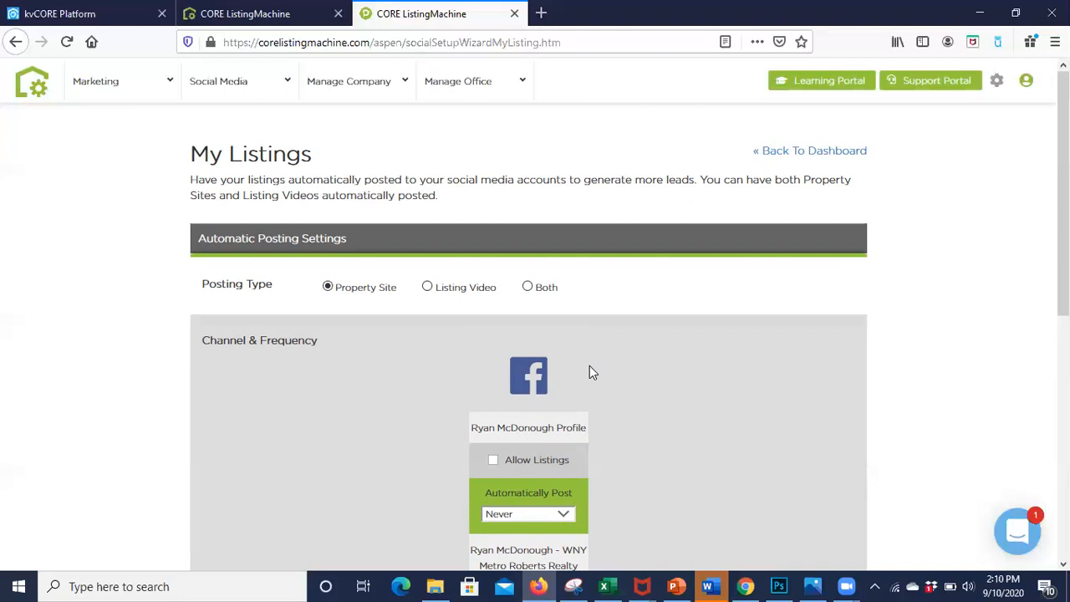
{"action": "scroll", "coordinate": [589, 372], "scroll_direction": "down", "scroll_amount": 3}
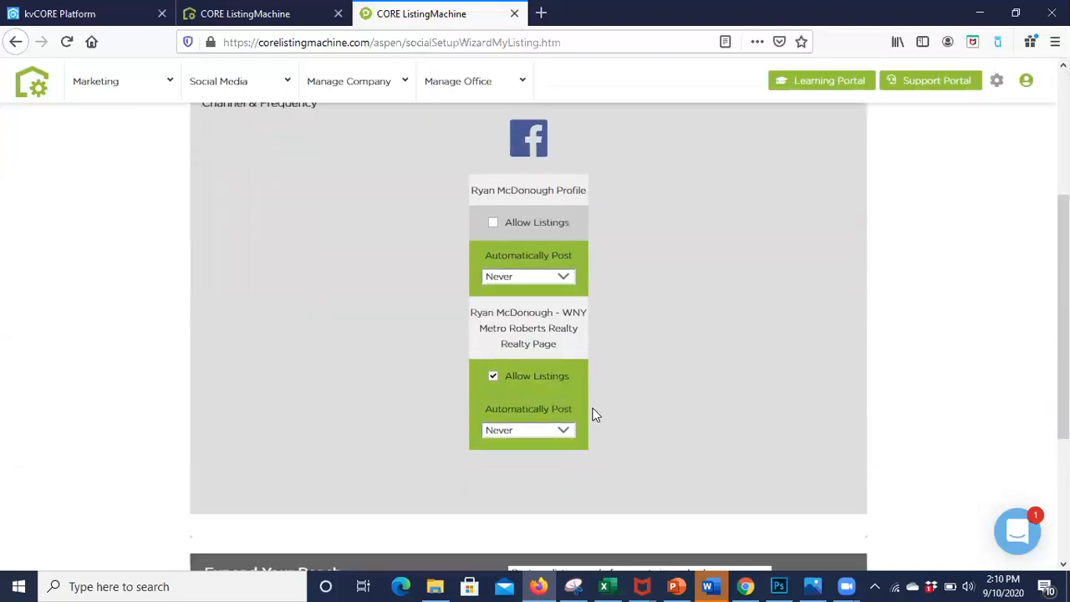
{"action": "left_click", "coordinate": [552, 429]}
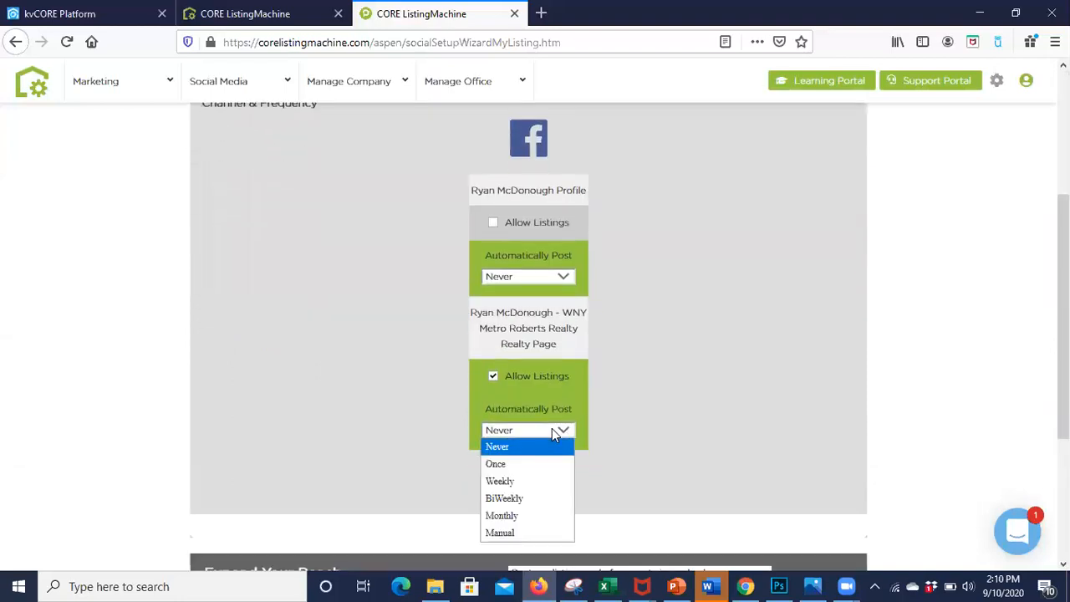
{"action": "left_click", "coordinate": [542, 481]}
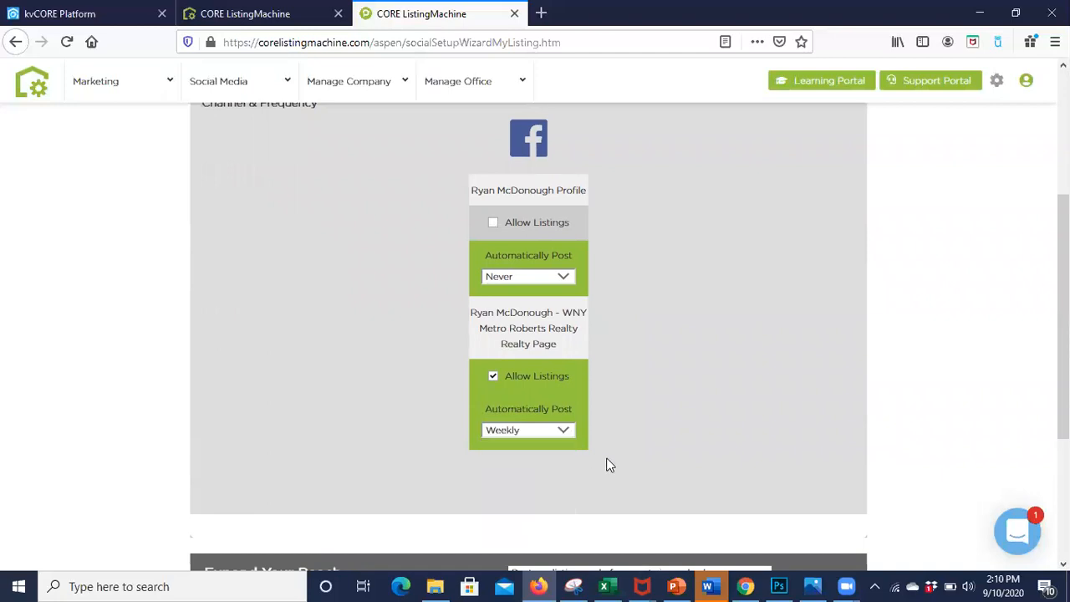
Step: Set the Expand Your Reach option to "Do not post my listings to other agents' social media"
{"action": "scroll", "coordinate": [609, 466], "scroll_direction": "down", "scroll_amount": 4}
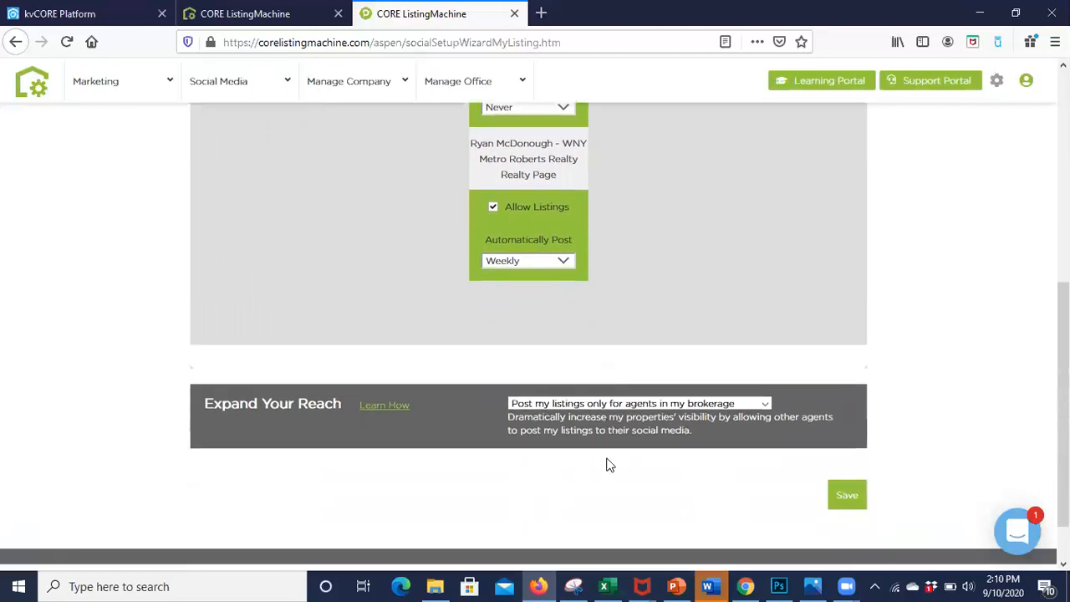
{"action": "scroll", "coordinate": [609, 465], "scroll_direction": "down", "scroll_amount": 1}
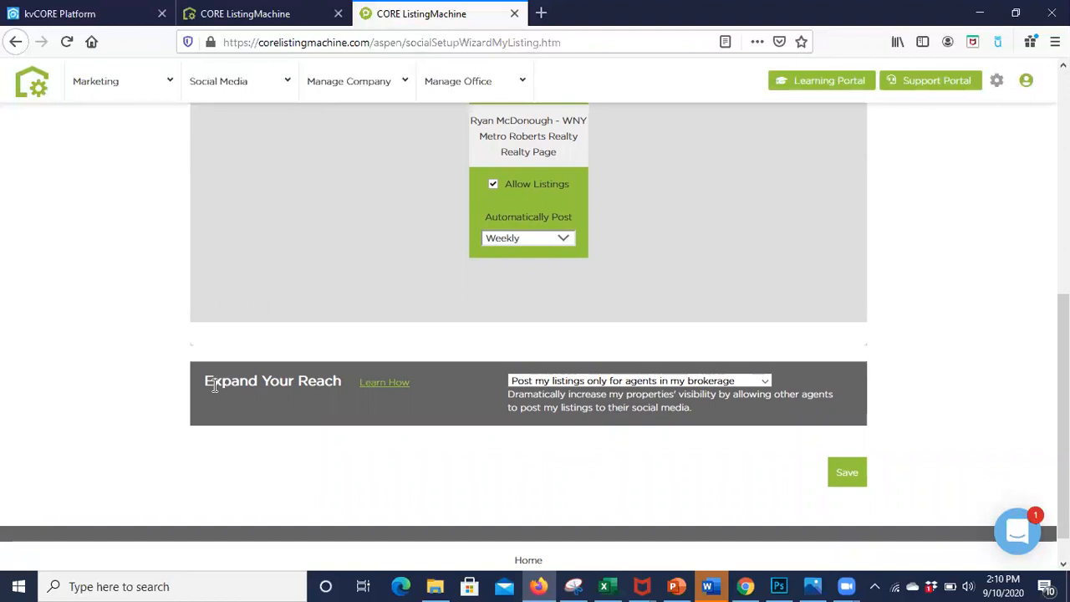
{"action": "left_click", "coordinate": [568, 387]}
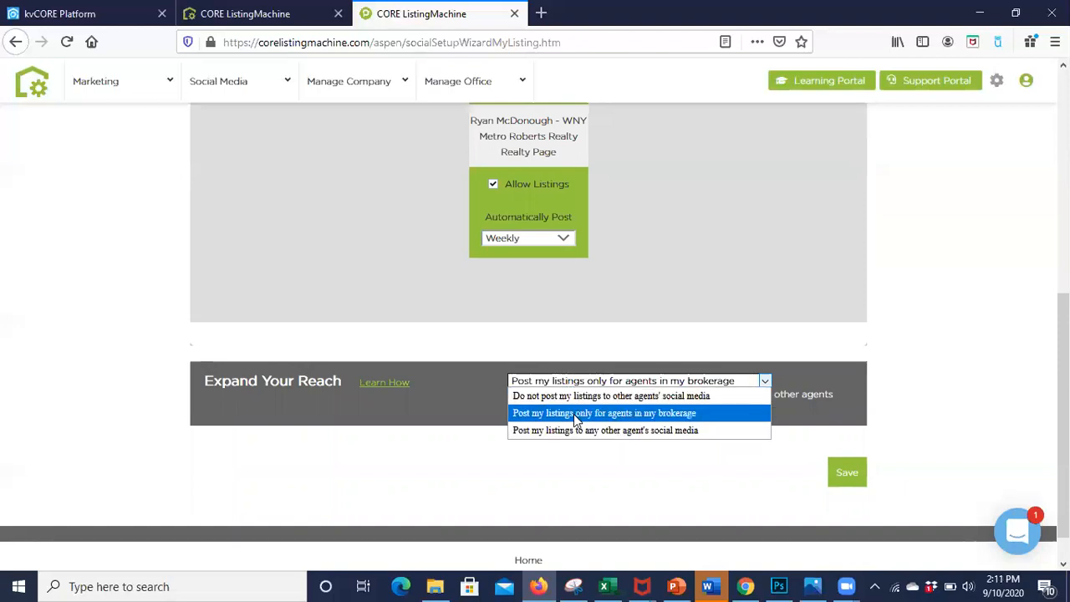
{"action": "left_click", "coordinate": [574, 414]}
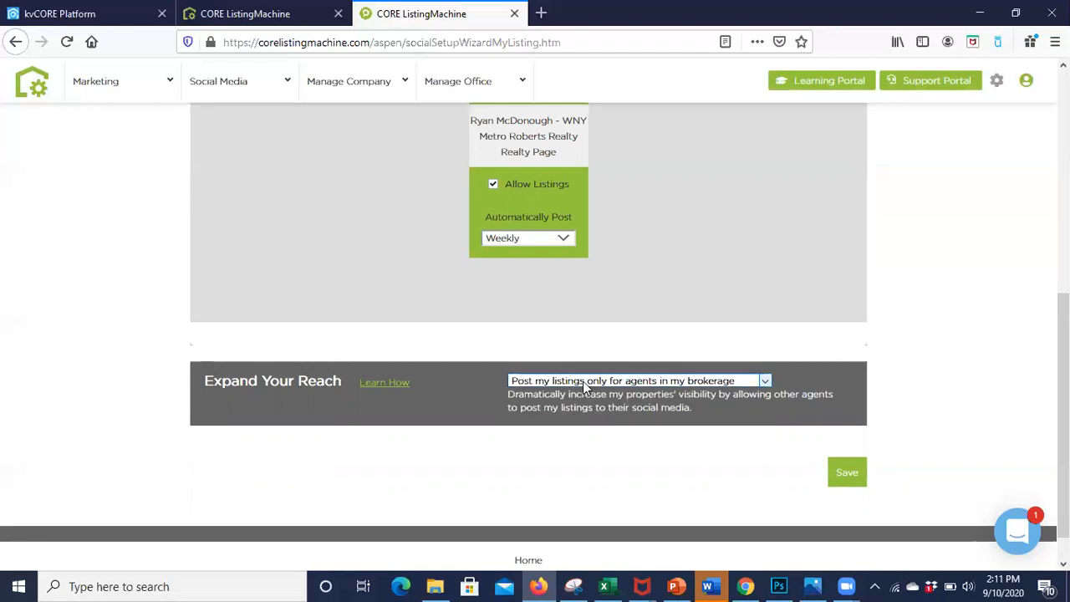
{"action": "left_click", "coordinate": [583, 381]}
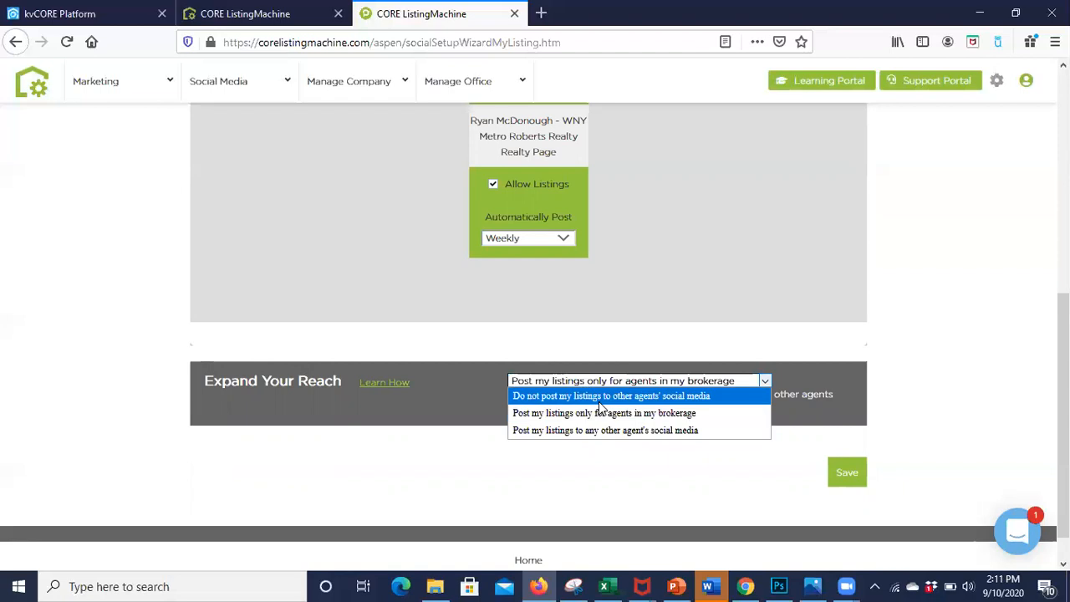
{"action": "left_click", "coordinate": [599, 400]}
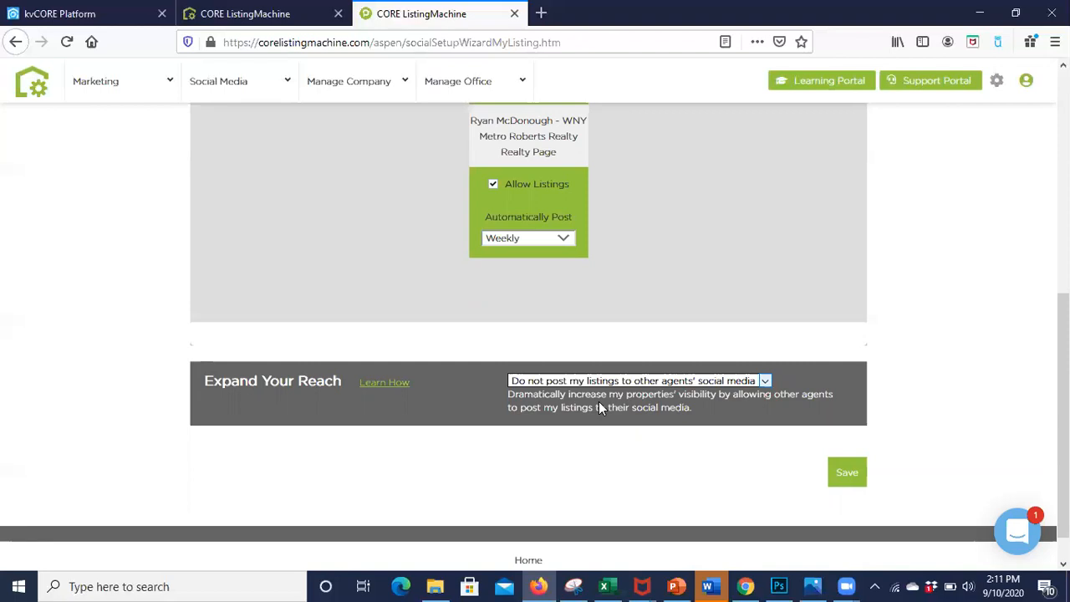
Step: Set Expand Your Reach to "Post my listings only for agents in my brokerage" and save the My Listings settings
{"action": "left_click", "coordinate": [616, 383]}
{"action": "left_click", "coordinate": [613, 411]}
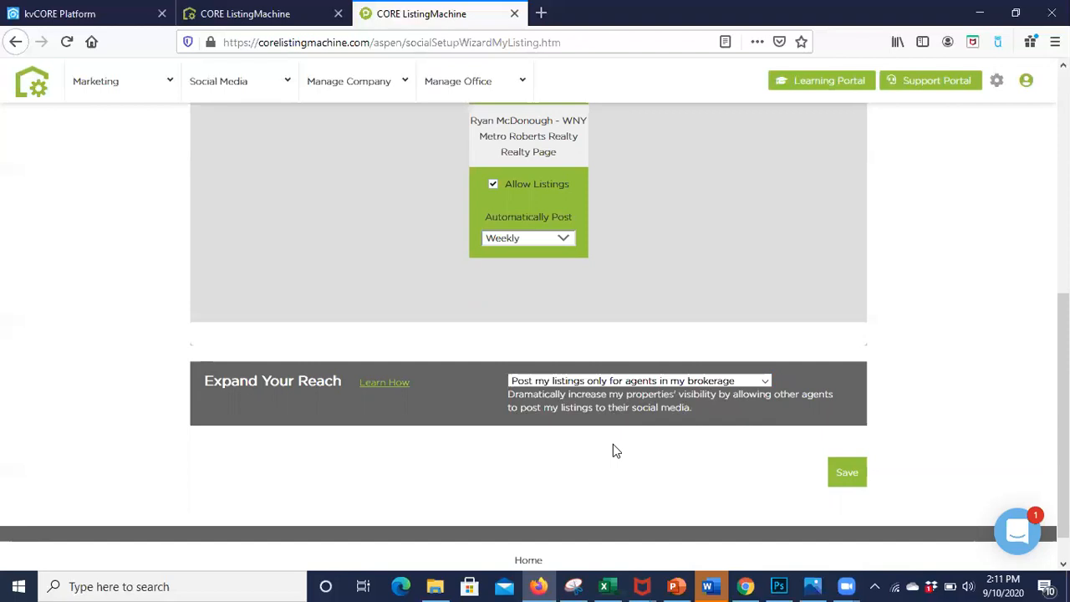
{"action": "left_click", "coordinate": [608, 383]}
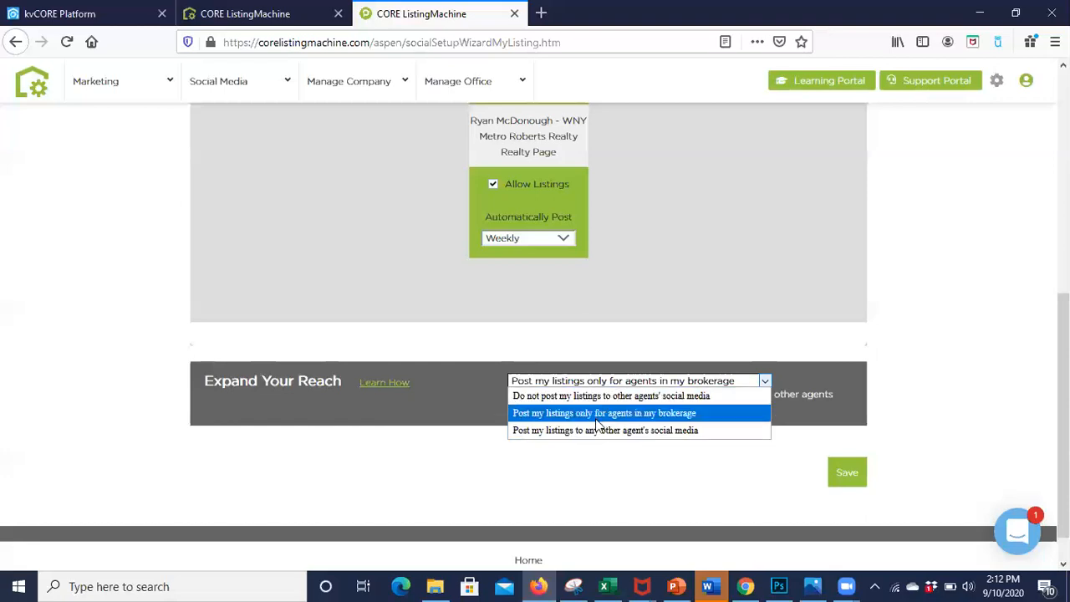
{"action": "left_click", "coordinate": [602, 413]}
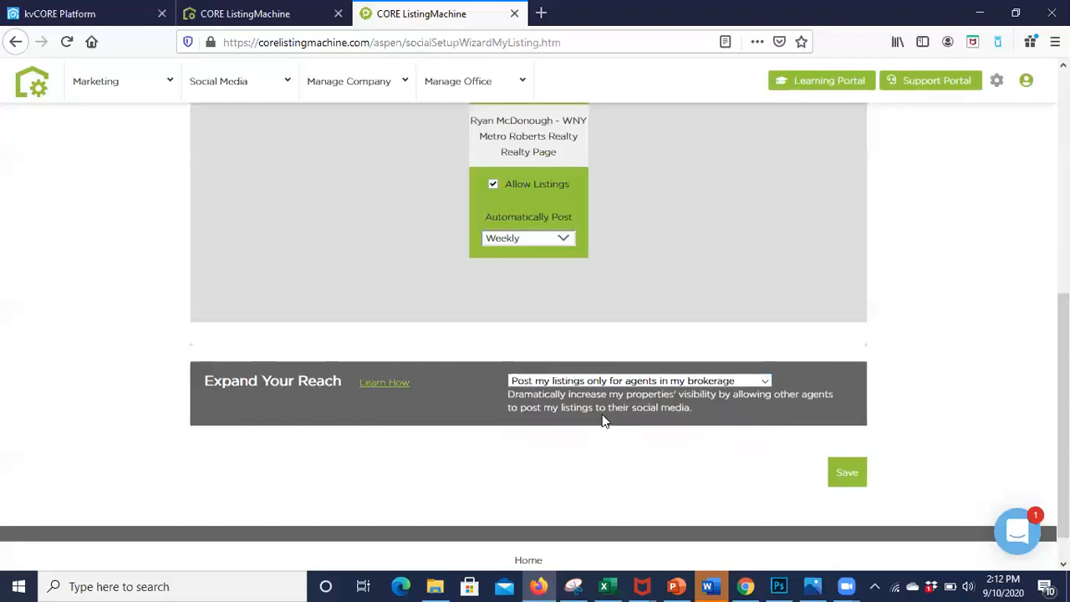
{"action": "left_click", "coordinate": [851, 473]}
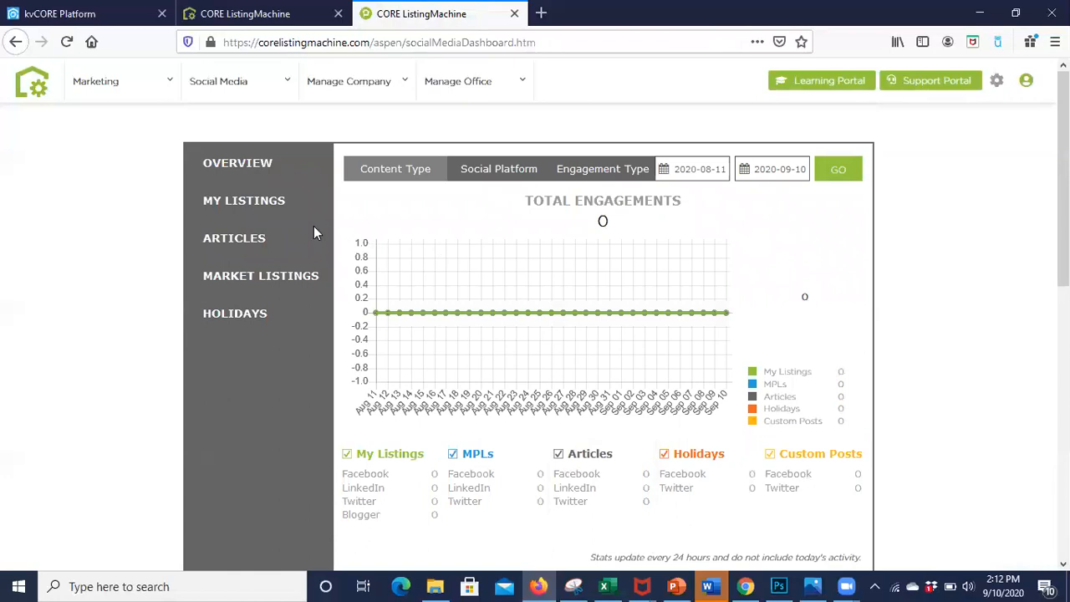
Step: Open the Articles automatic posting settings and disallow content on the personal Facebook profile
{"action": "left_click", "coordinate": [275, 250]}
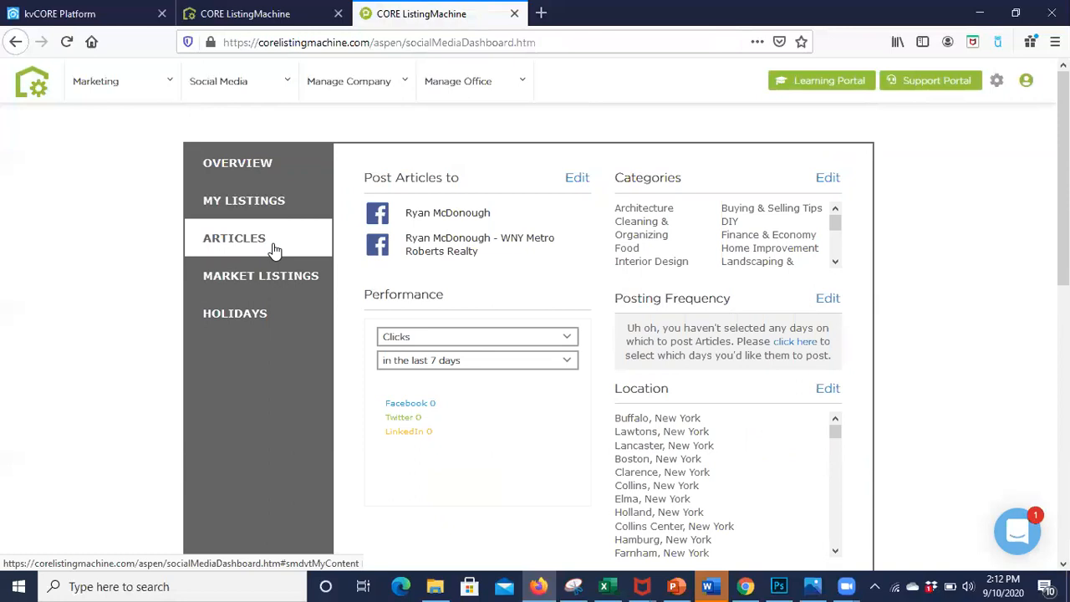
{"action": "left_click", "coordinate": [577, 181]}
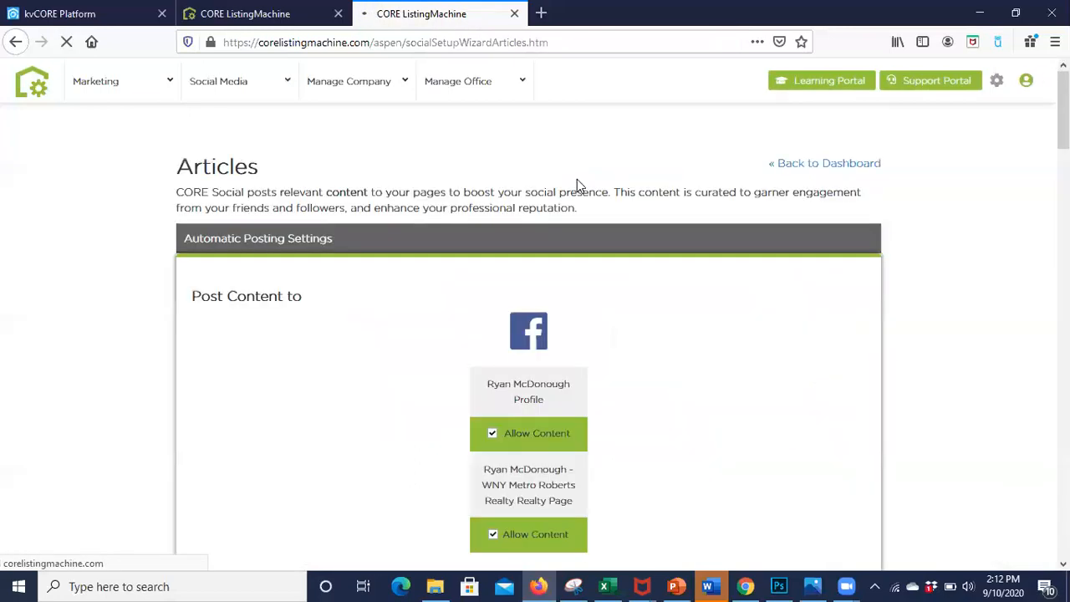
{"action": "scroll", "coordinate": [392, 339], "scroll_direction": "down", "scroll_amount": 3}
{"action": "scroll", "coordinate": [394, 340], "scroll_direction": "down", "scroll_amount": 2}
{"action": "scroll", "coordinate": [461, 232], "scroll_direction": "up", "scroll_amount": 1}
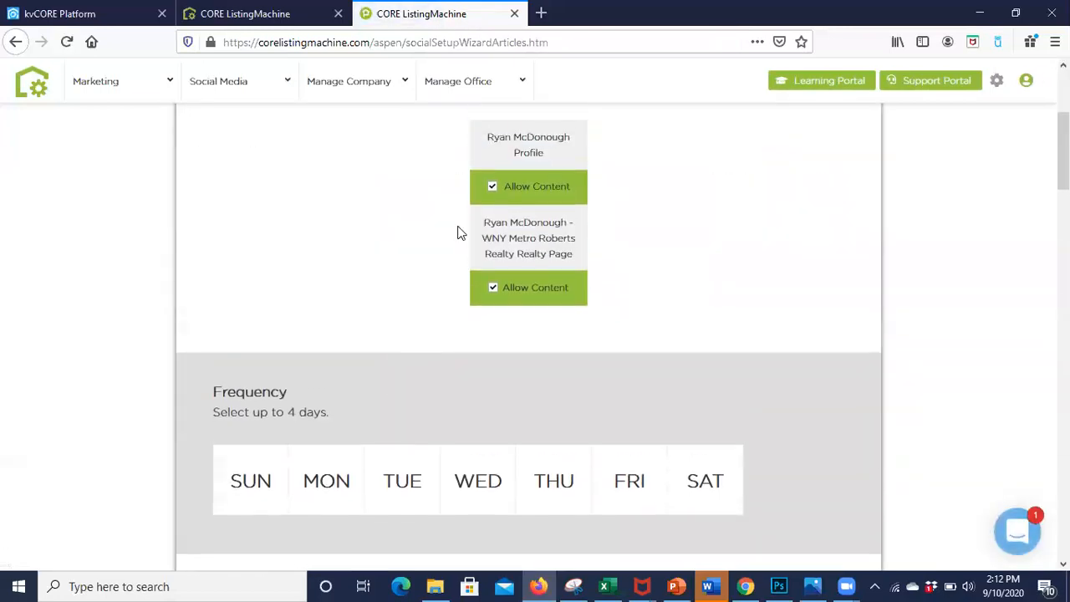
{"action": "scroll", "coordinate": [535, 198], "scroll_direction": "up", "scroll_amount": 2}
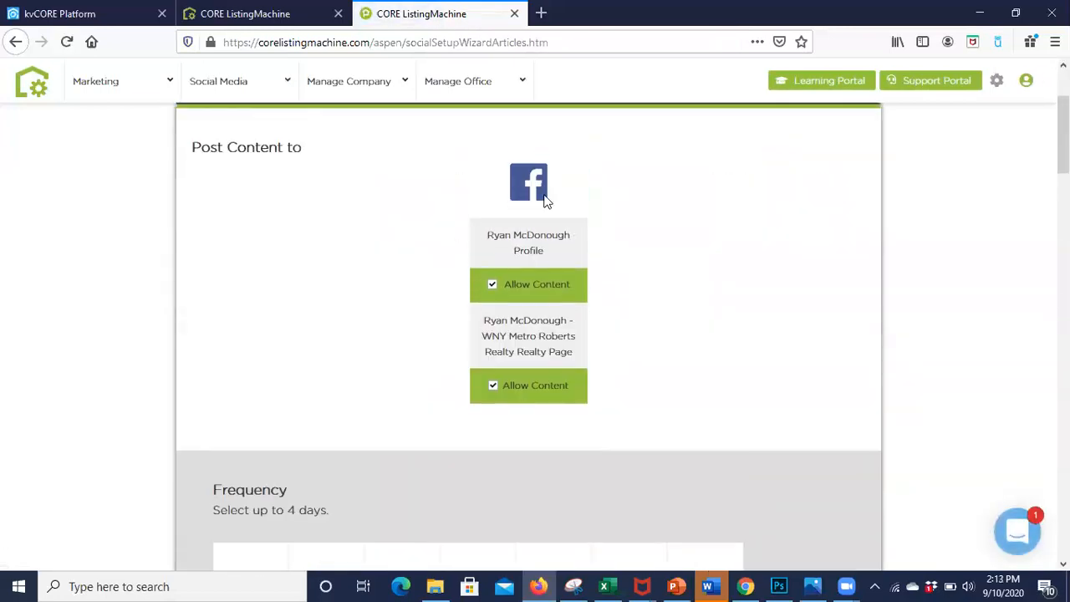
{"action": "left_click", "coordinate": [493, 287]}
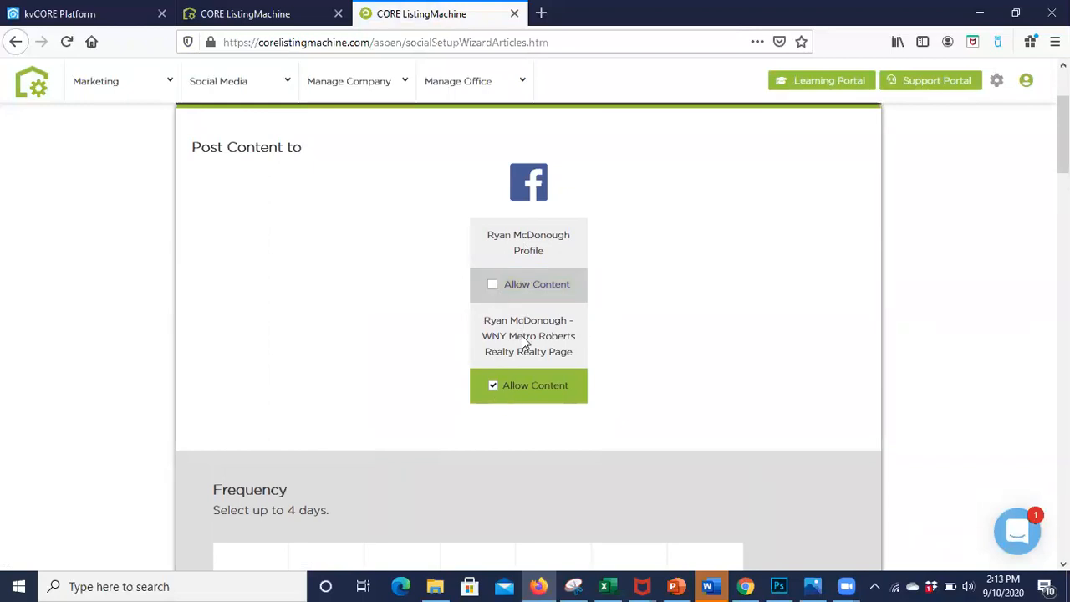
{"action": "scroll", "coordinate": [570, 415], "scroll_direction": "down", "scroll_amount": 3}
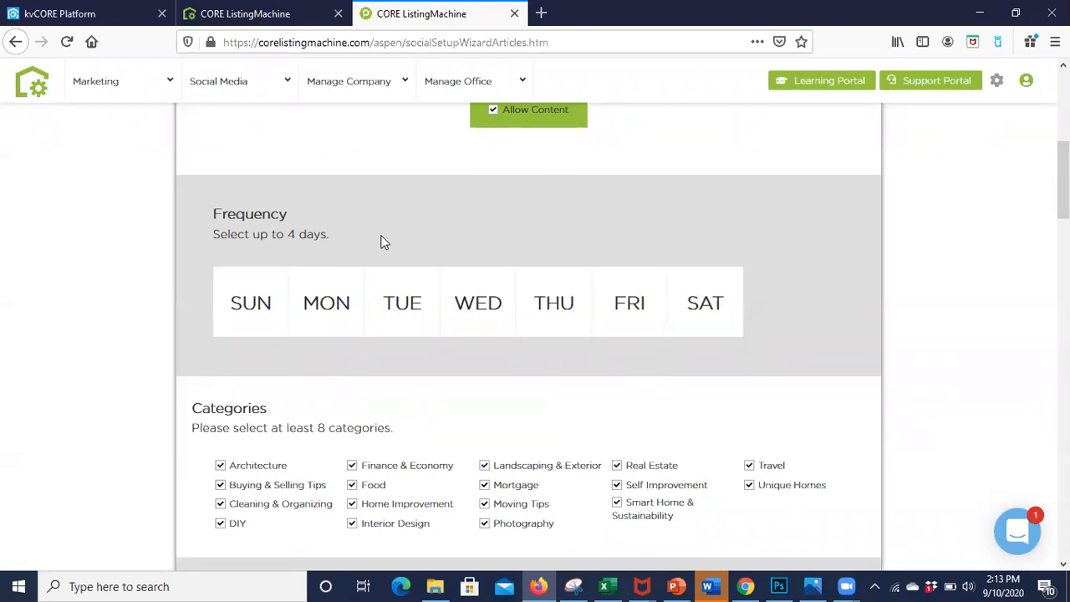
{"action": "left_click", "coordinate": [492, 316]}
{"action": "left_click", "coordinate": [405, 322]}
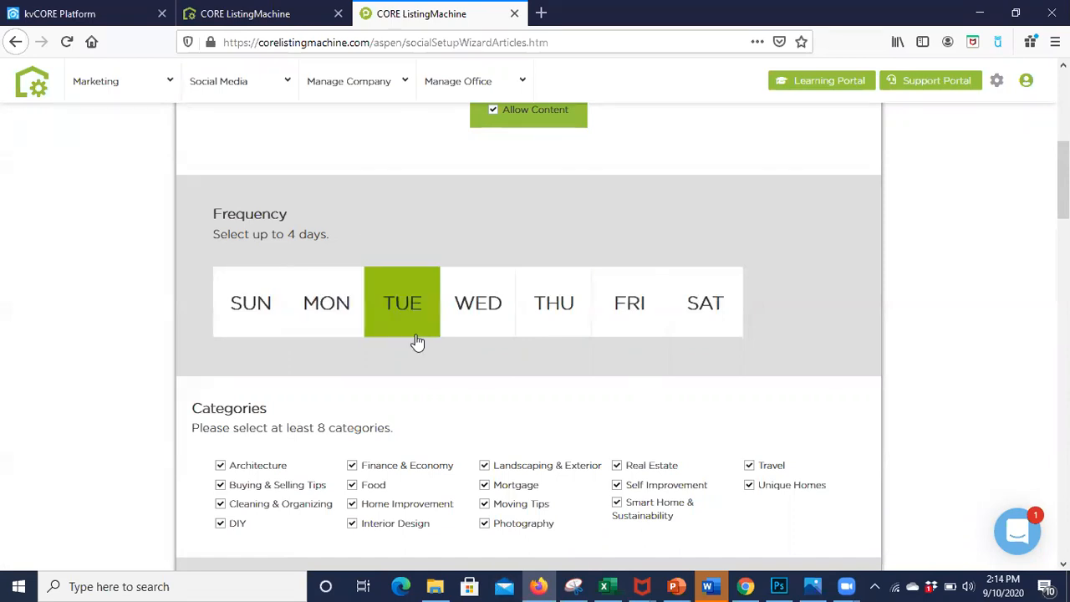
{"action": "left_click", "coordinate": [467, 297]}
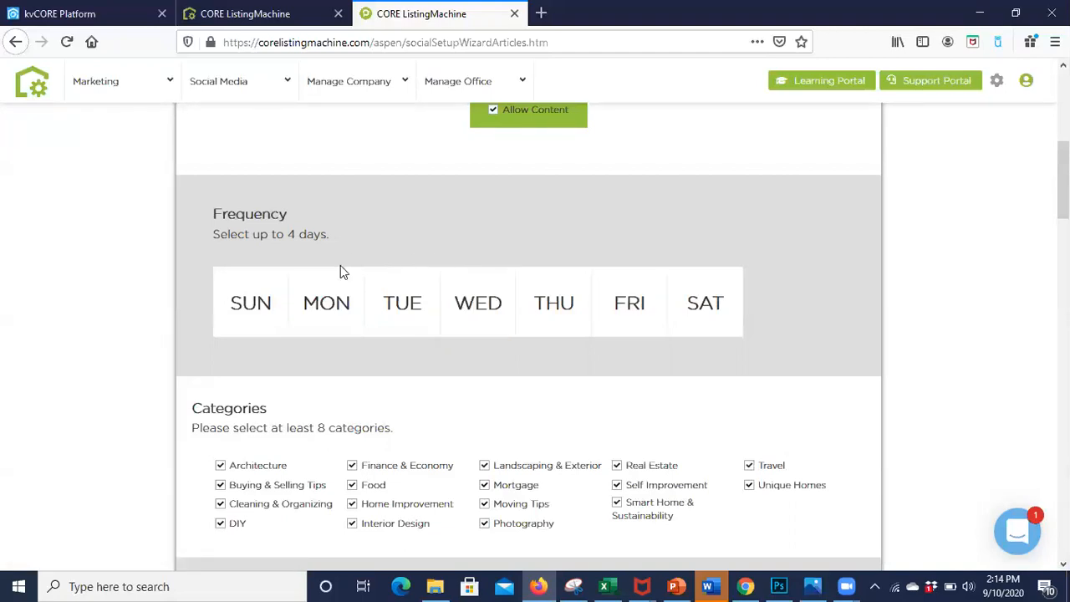
Step: Set the article posting frequency to Monday, Tuesday, Thursday and Saturday
{"action": "left_click", "coordinate": [333, 289]}
{"action": "left_click", "coordinate": [413, 294]}
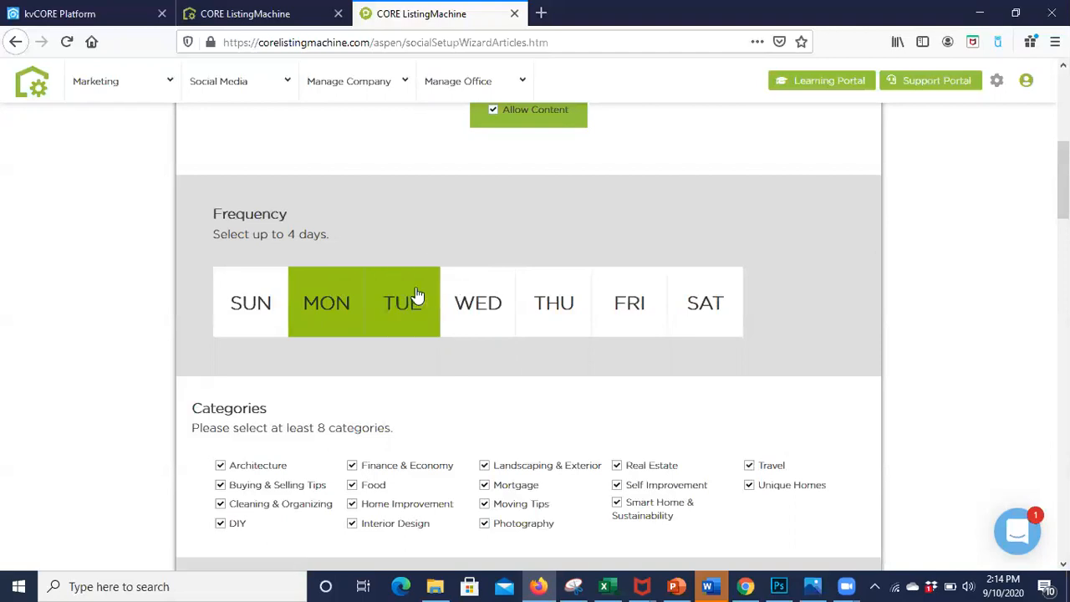
{"action": "left_click", "coordinate": [473, 292]}
{"action": "left_click", "coordinate": [412, 301]}
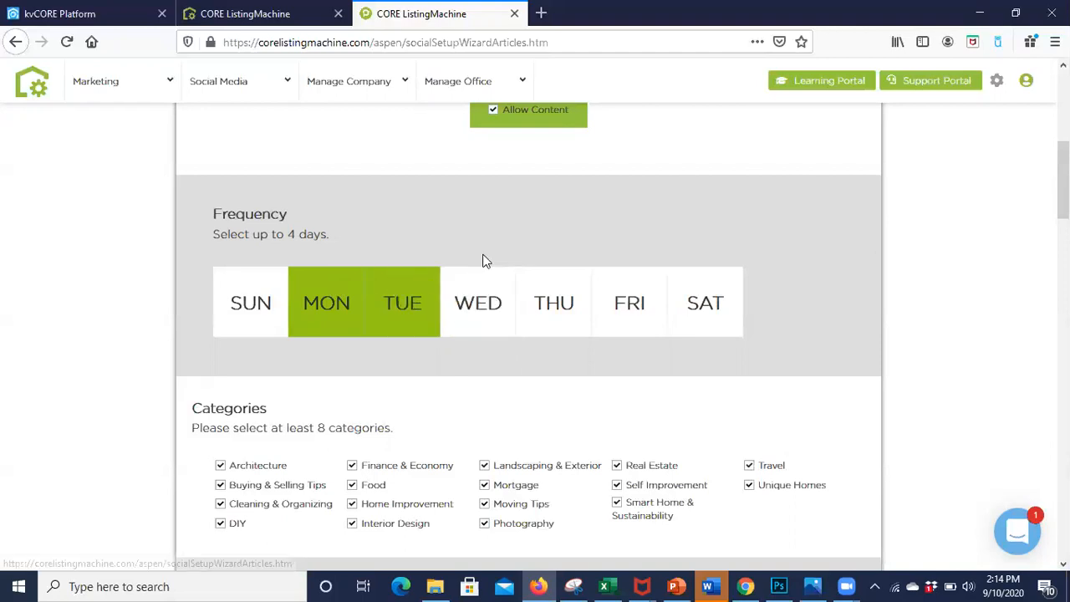
{"action": "left_click", "coordinate": [554, 283]}
{"action": "left_click", "coordinate": [710, 314]}
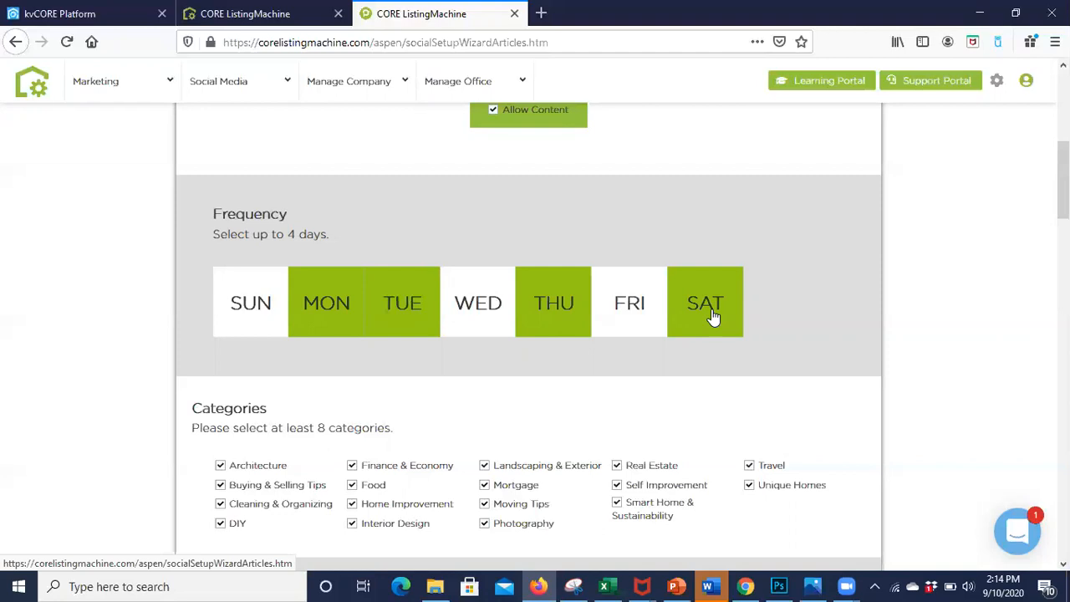
Step: Exclude Photography from the article categories
{"action": "scroll", "coordinate": [712, 316], "scroll_direction": "down", "scroll_amount": 3}
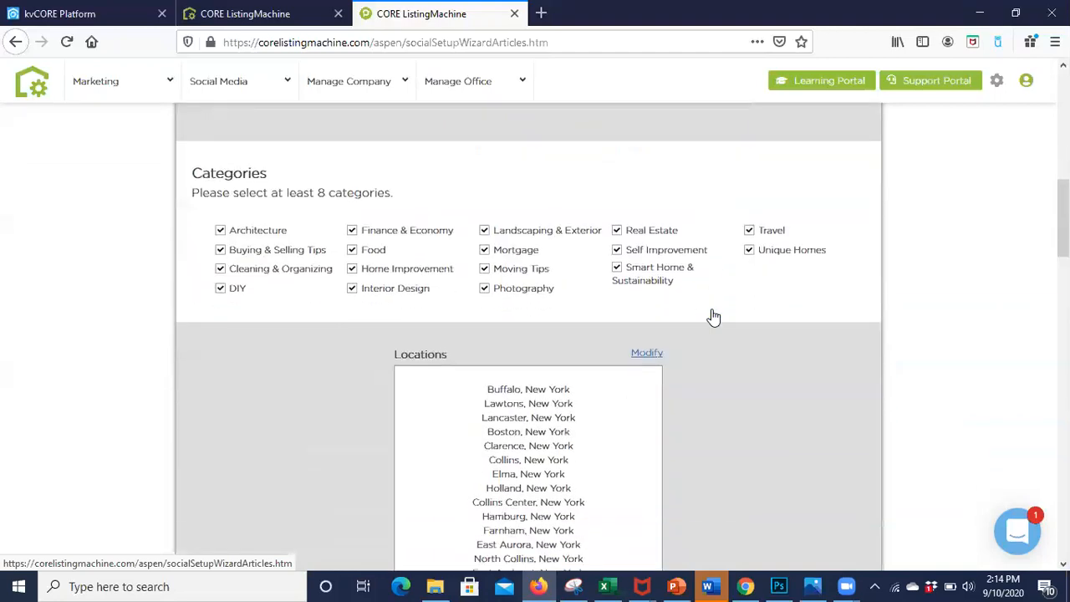
{"action": "mouse_move", "coordinate": [398, 89]}
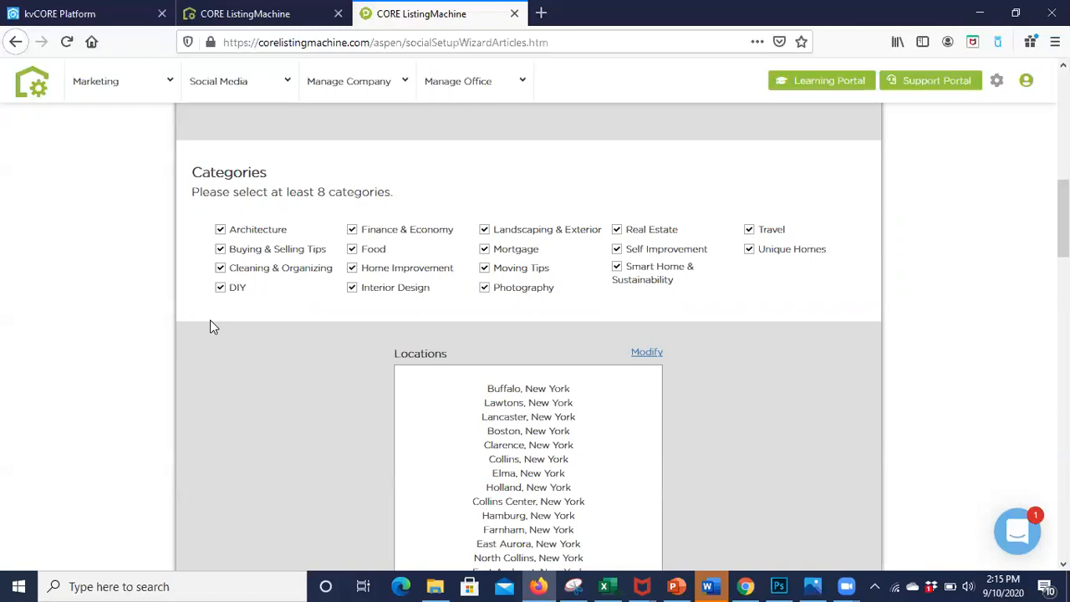
{"action": "left_click", "coordinate": [486, 289]}
Step: Open the article locations for modification and add Erie County, New York to the coverage area using a county search
{"action": "scroll", "coordinate": [437, 310], "scroll_direction": "down", "scroll_amount": 3}
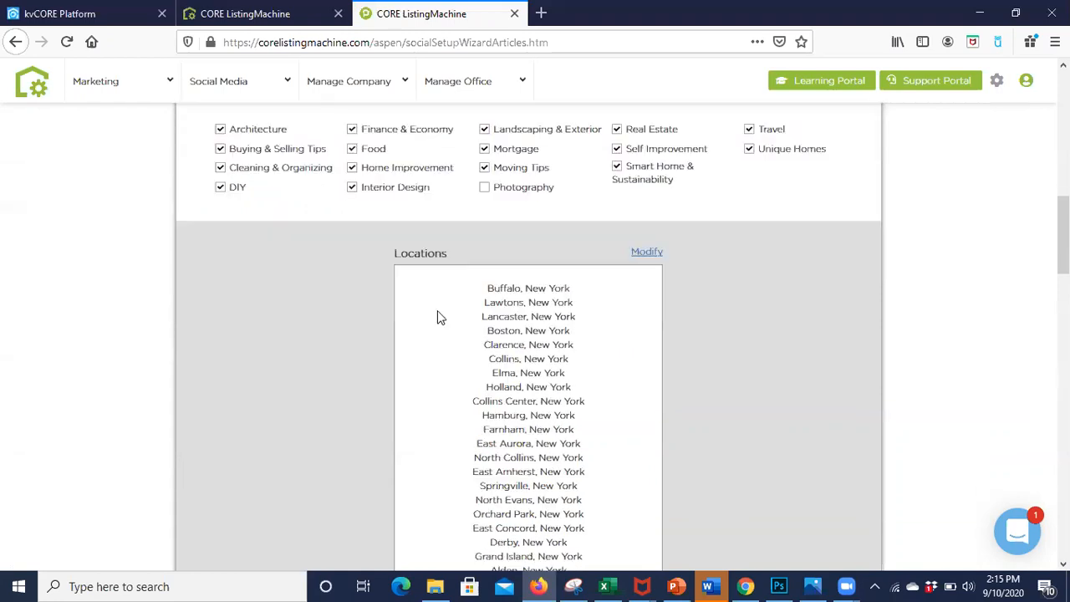
{"action": "scroll", "coordinate": [320, 328], "scroll_direction": "down", "scroll_amount": 12}
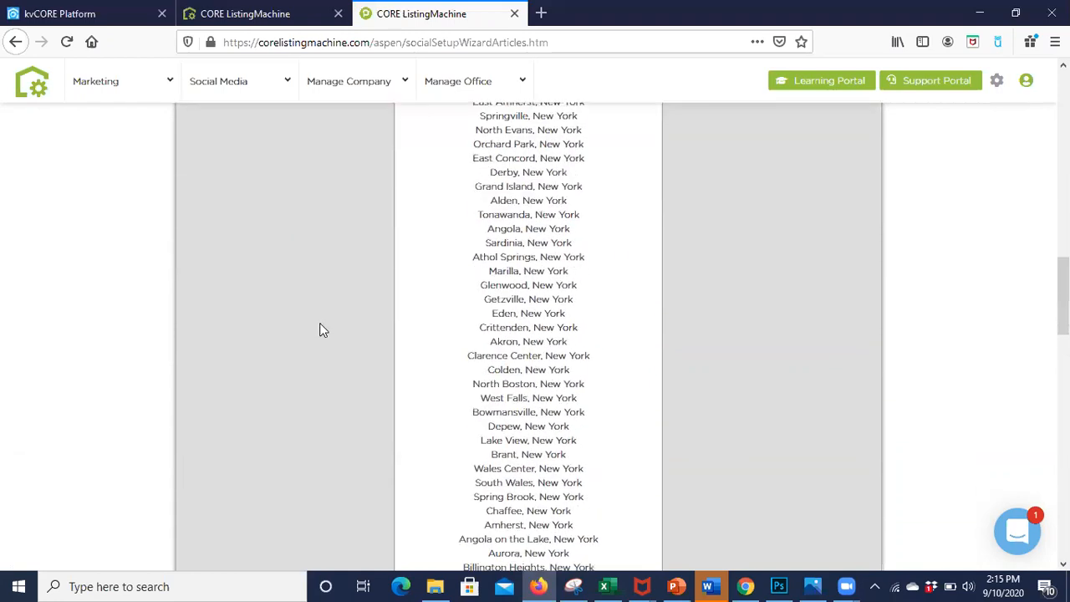
{"action": "scroll", "coordinate": [319, 330], "scroll_direction": "down", "scroll_amount": 10}
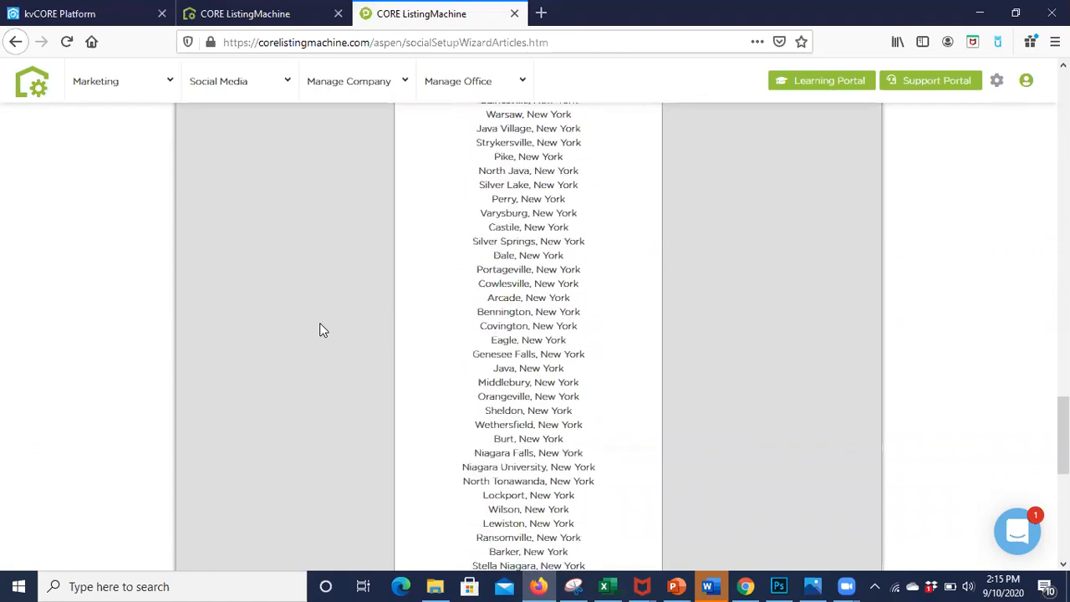
{"action": "scroll", "coordinate": [323, 330], "scroll_direction": "up", "scroll_amount": 20}
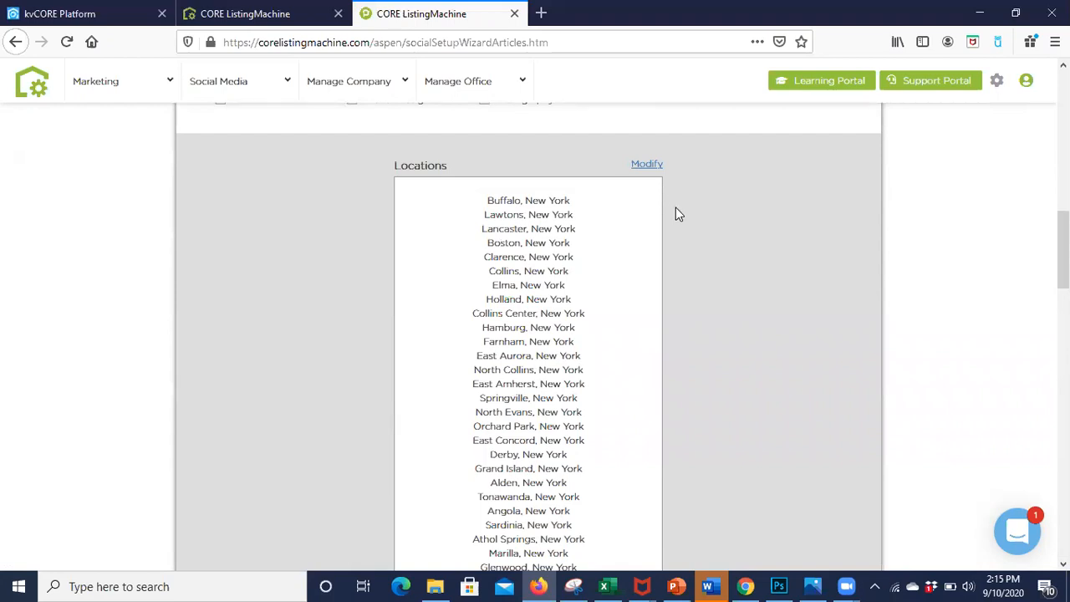
{"action": "left_click", "coordinate": [641, 168]}
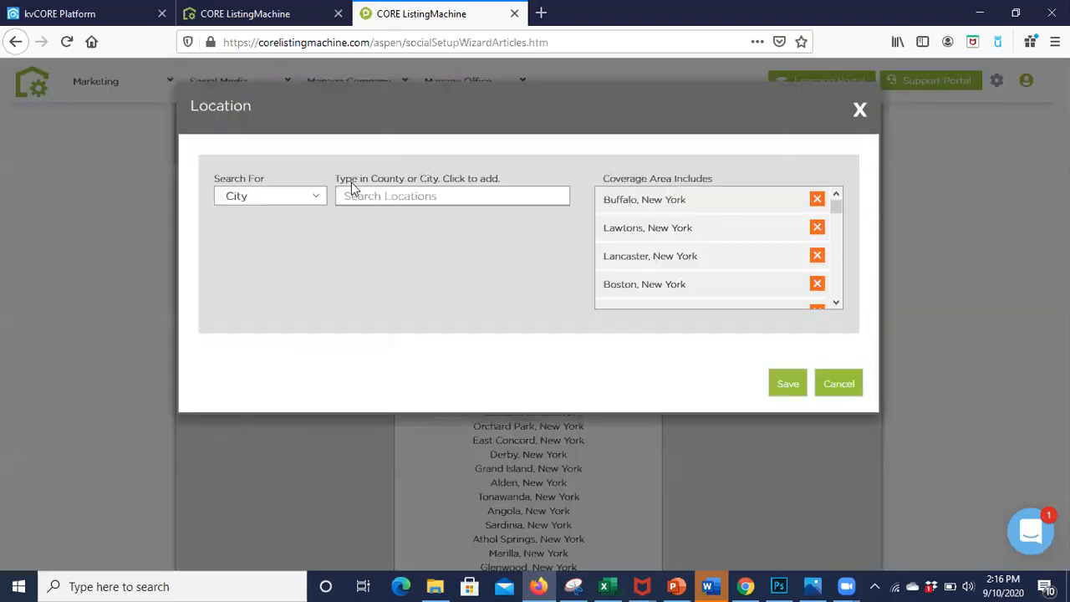
{"action": "left_click", "coordinate": [300, 195]}
{"action": "left_click", "coordinate": [284, 228]}
{"action": "left_click", "coordinate": [390, 195]}
{"action": "type", "text": "rre"}
{"action": "key", "text": "BackSpace"}
{"action": "type", "text": "ie"}
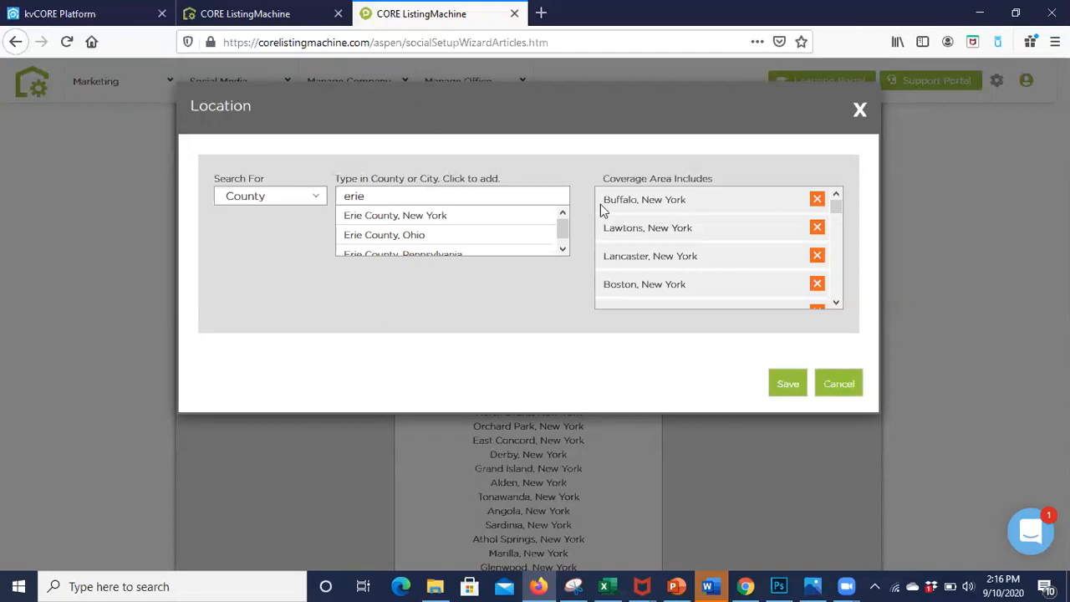
{"action": "left_click", "coordinate": [434, 216]}
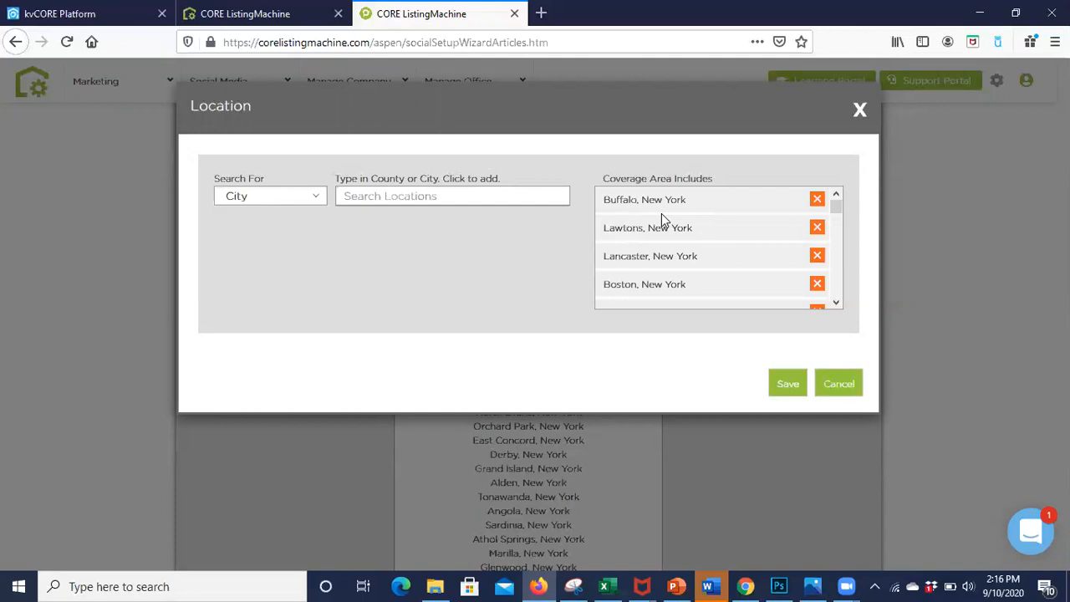
Step: Search the counties for "niagara" and add the first match to the coverage area
{"action": "left_click", "coordinate": [307, 200]}
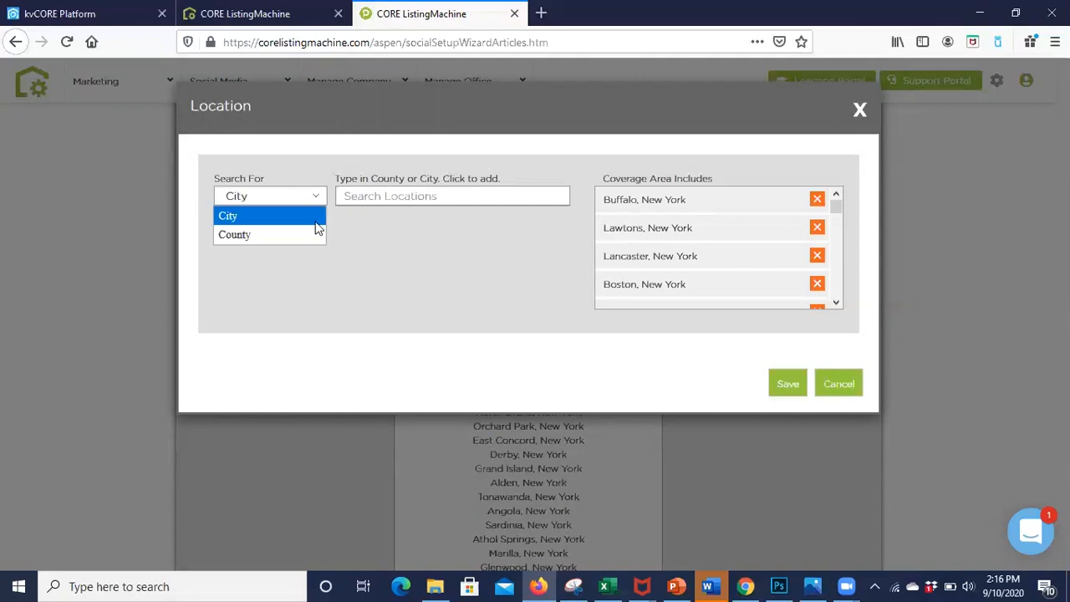
{"action": "left_click", "coordinate": [317, 237]}
{"action": "left_click", "coordinate": [392, 195]}
{"action": "type", "text": "niagara"}
{"action": "left_click", "coordinate": [391, 216]}
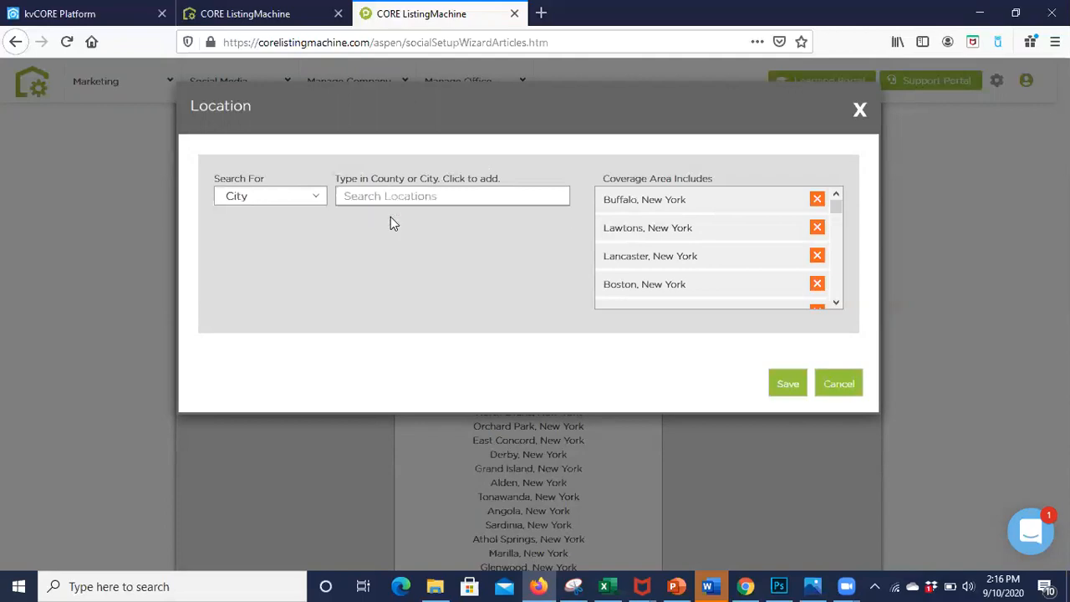
Step: Search the cities for "buffalo, new" and add Buffalo, New York to the coverage area
{"action": "left_click", "coordinate": [301, 199]}
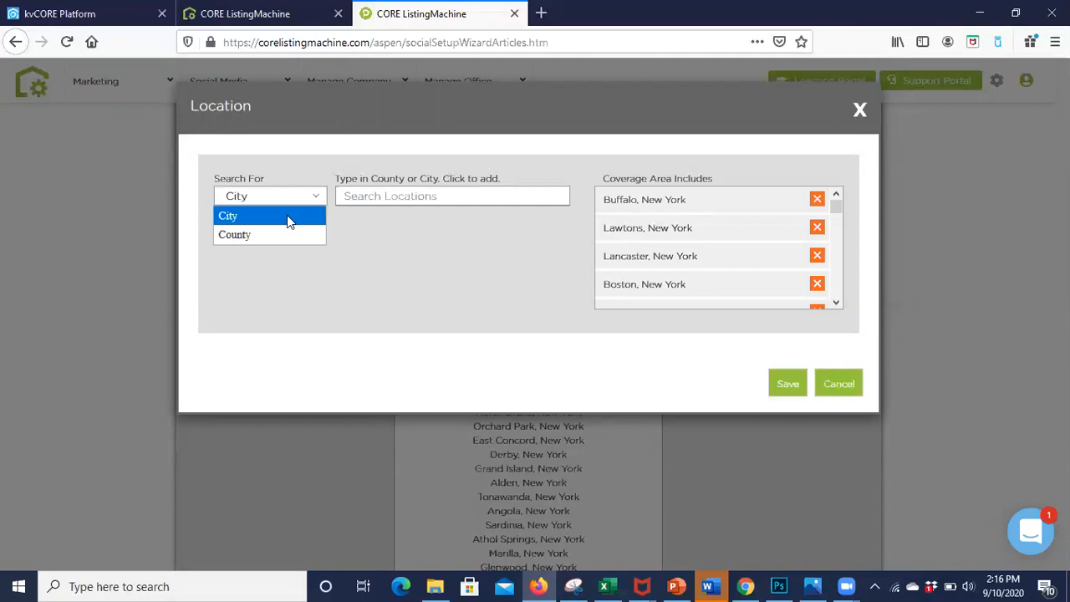
{"action": "left_click", "coordinate": [287, 215]}
{"action": "left_click", "coordinate": [365, 197]}
{"action": "type", "text": "buffalo"}
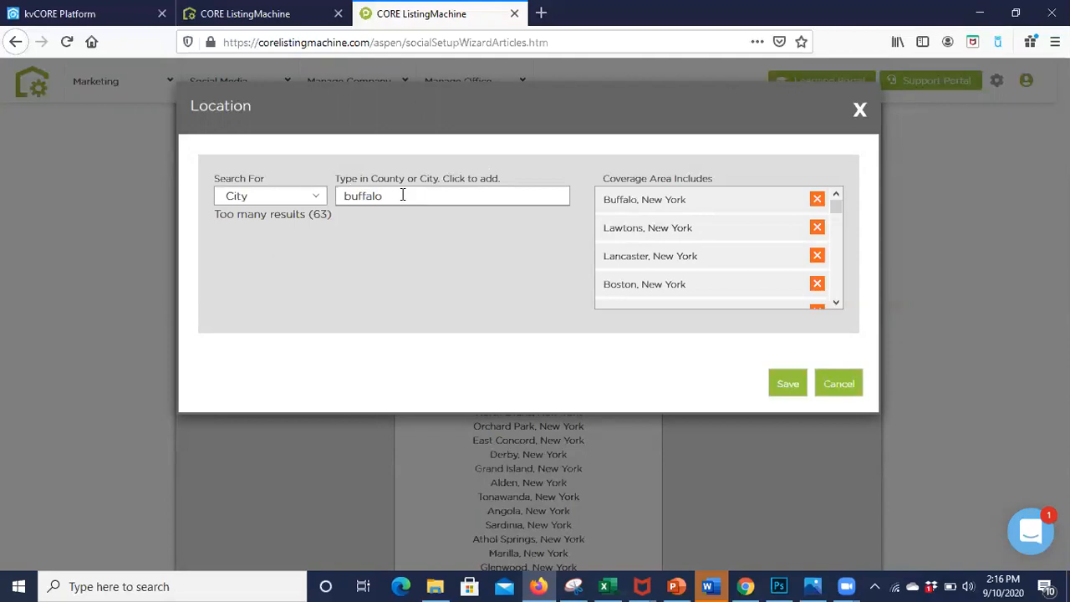
{"action": "type", "text": ", new"}
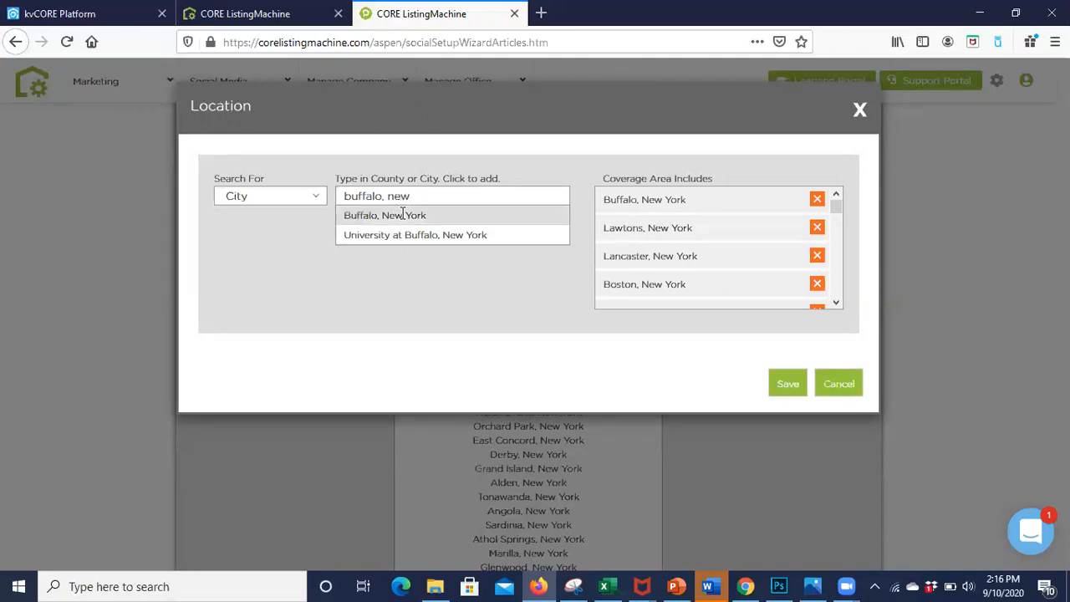
{"action": "left_click", "coordinate": [402, 215]}
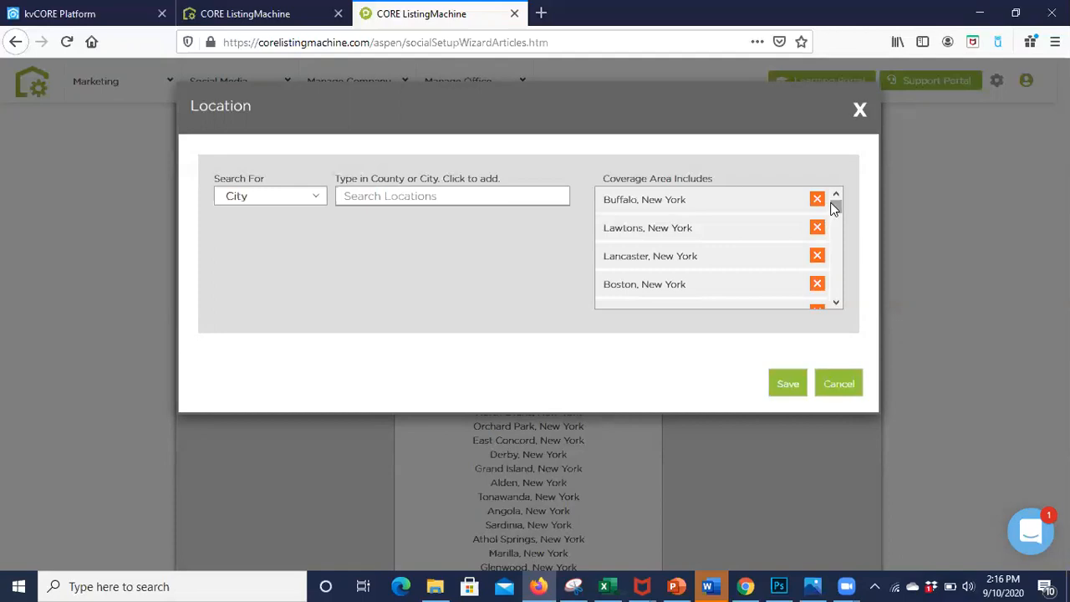
Step: Remove Somerset and the other towns listed between Niagara and South Lockport from the coverage area, and save the locations
{"action": "left_click_drag", "start_coordinate": [831, 202], "coordinate": [829, 292]}
{"action": "left_click", "coordinate": [817, 237]}
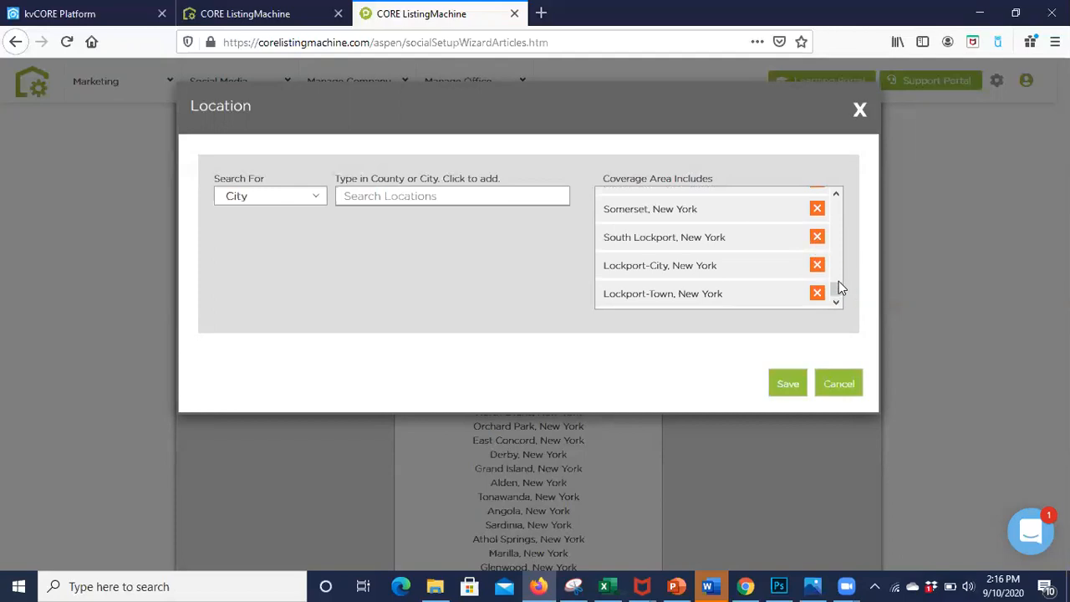
{"action": "left_click", "coordinate": [818, 211]}
{"action": "left_click", "coordinate": [818, 211]}
{"action": "left_click", "coordinate": [817, 211]}
{"action": "left_click", "coordinate": [818, 211]}
{"action": "left_click", "coordinate": [818, 211]}
{"action": "left_click", "coordinate": [784, 378]}
Step: Save the Articles settings and open the Marketplace Listings automatic posting settings from the social media dashboard
{"action": "scroll", "coordinate": [783, 376], "scroll_direction": "down", "scroll_amount": 10}
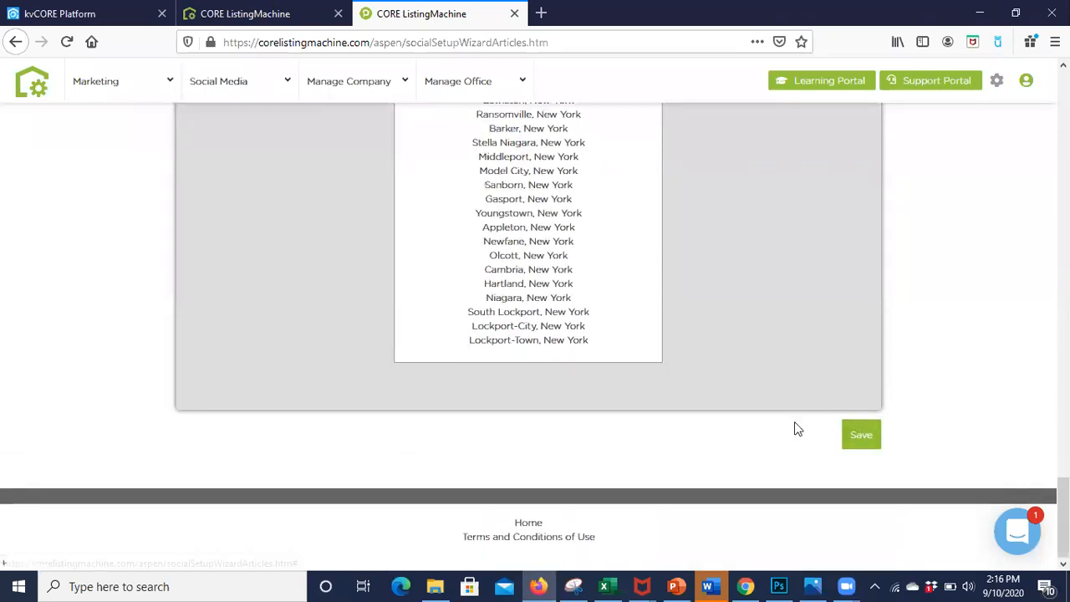
{"action": "left_click", "coordinate": [861, 445]}
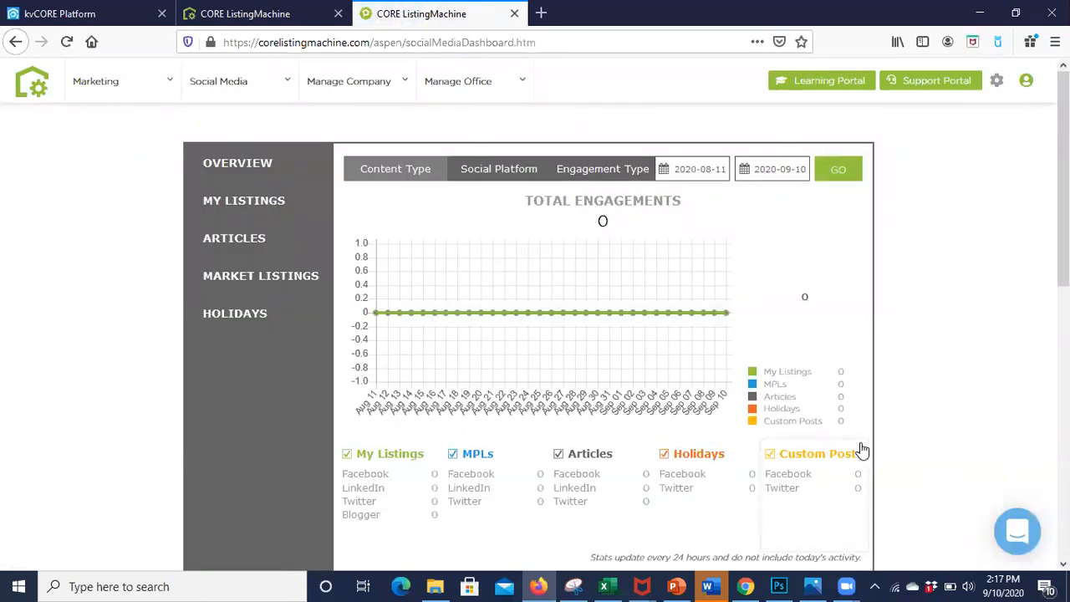
{"action": "left_click", "coordinate": [255, 285]}
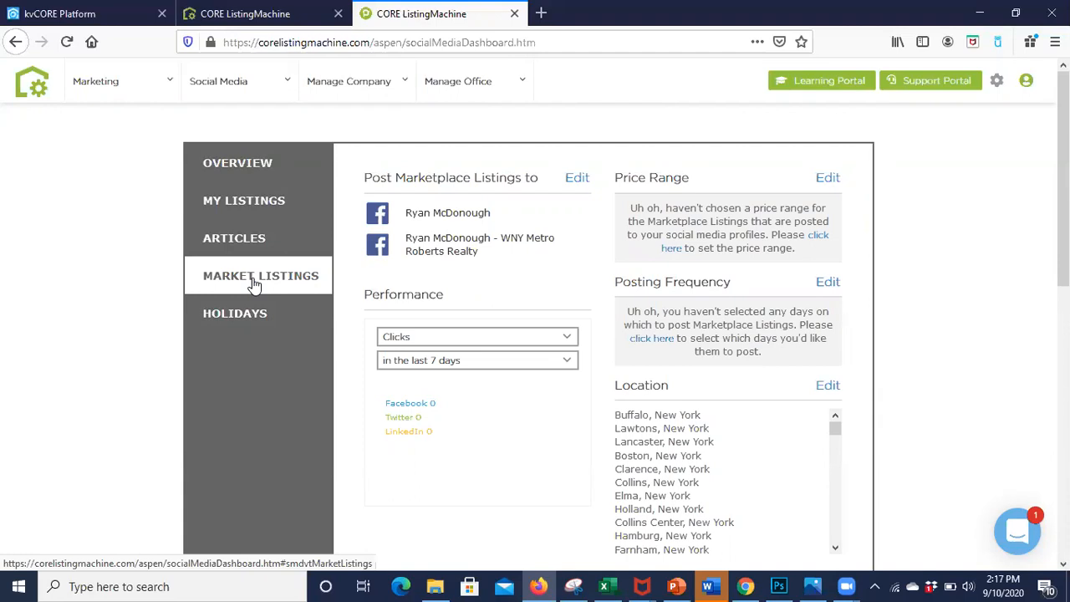
{"action": "left_click", "coordinate": [578, 178]}
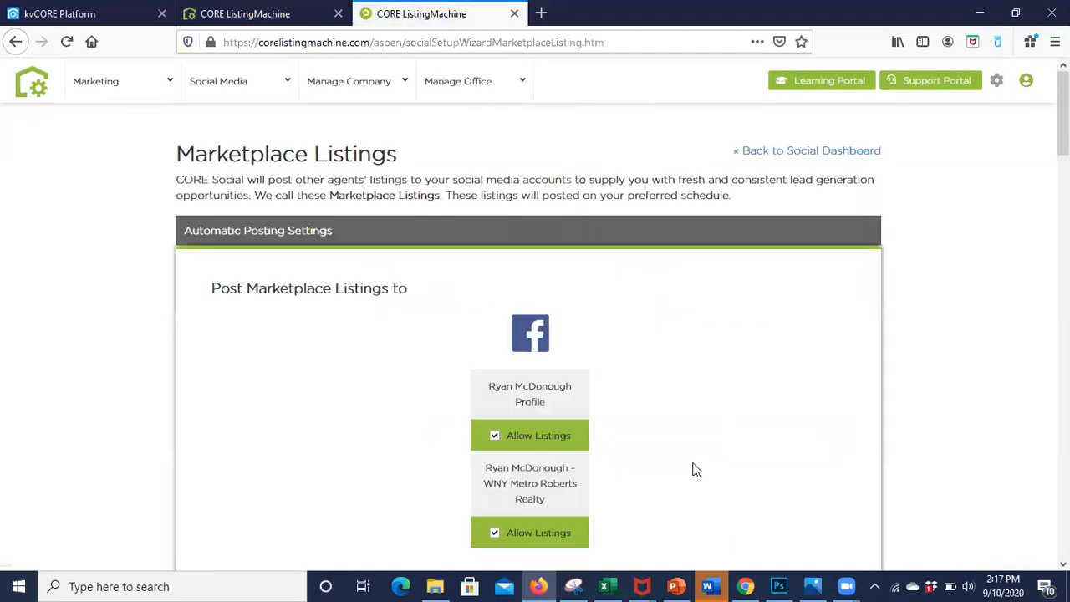
Step: Disallow marketplace listings on the personal Facebook profile and preview the posting schedule calendar
{"action": "scroll", "coordinate": [693, 469], "scroll_direction": "down", "scroll_amount": 3}
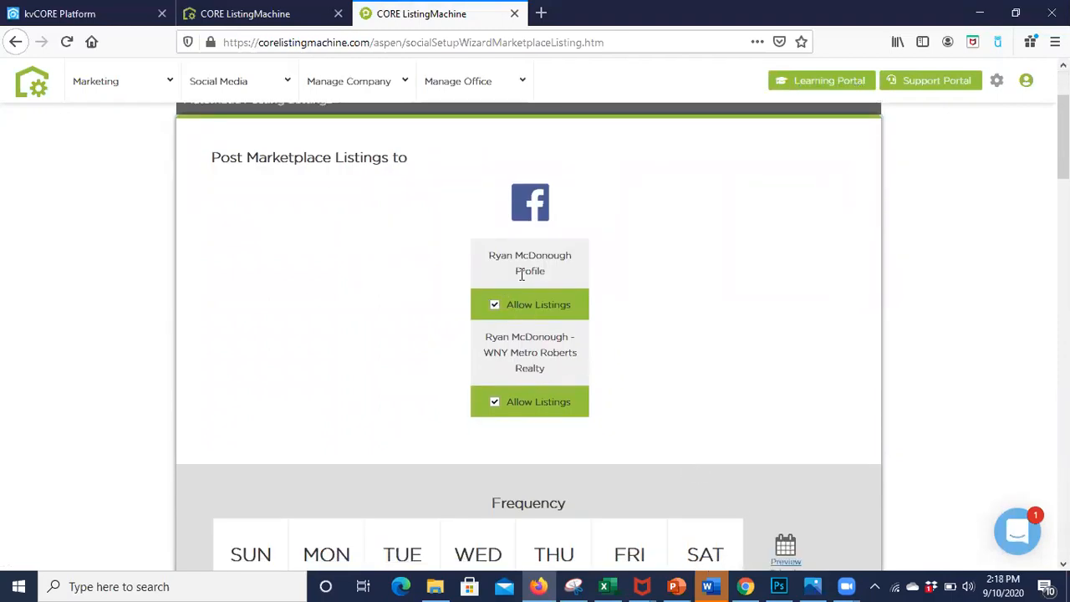
{"action": "left_click", "coordinate": [493, 307]}
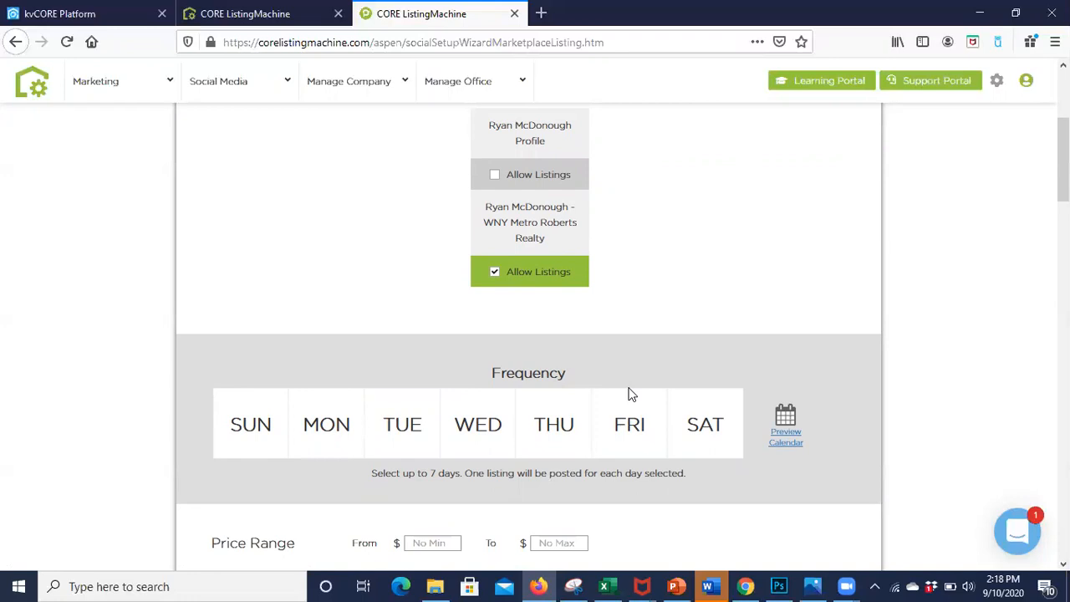
{"action": "left_click", "coordinate": [786, 438]}
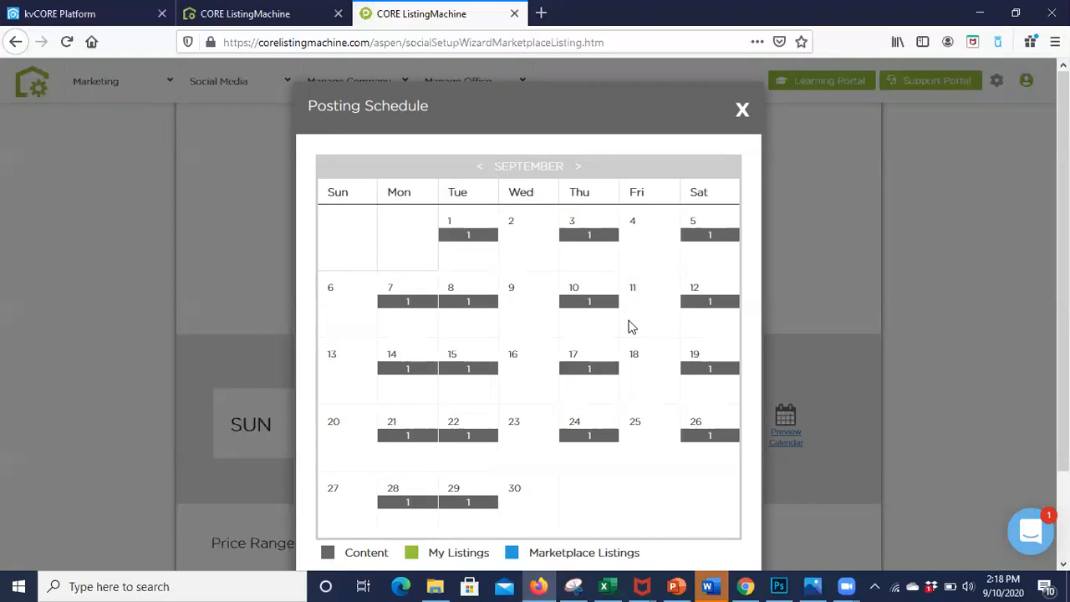
{"action": "left_click", "coordinate": [742, 110]}
Step: Set the marketplace posting frequency to Sunday, Wednesday and Friday, and check those days in the posting schedule calendar
{"action": "left_click", "coordinate": [251, 425]}
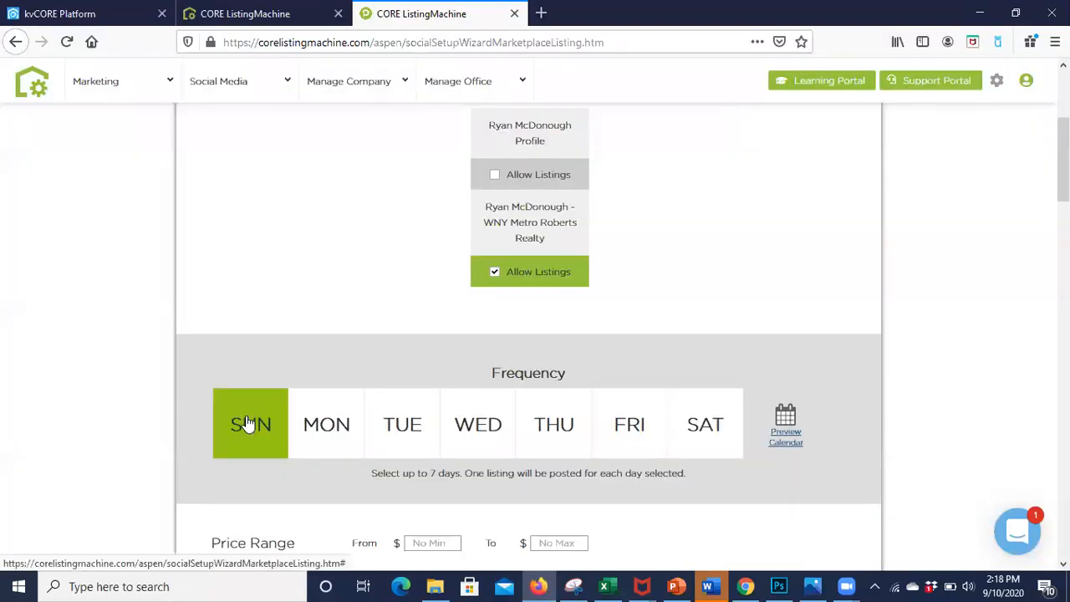
{"action": "left_click", "coordinate": [492, 436]}
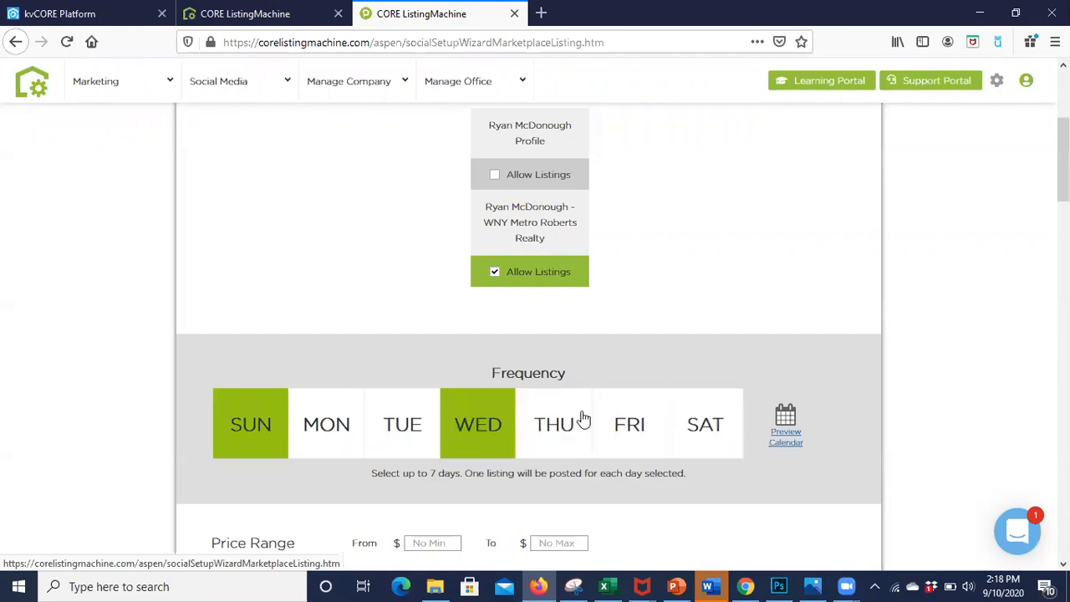
{"action": "left_click", "coordinate": [630, 423]}
{"action": "left_click", "coordinate": [774, 442]}
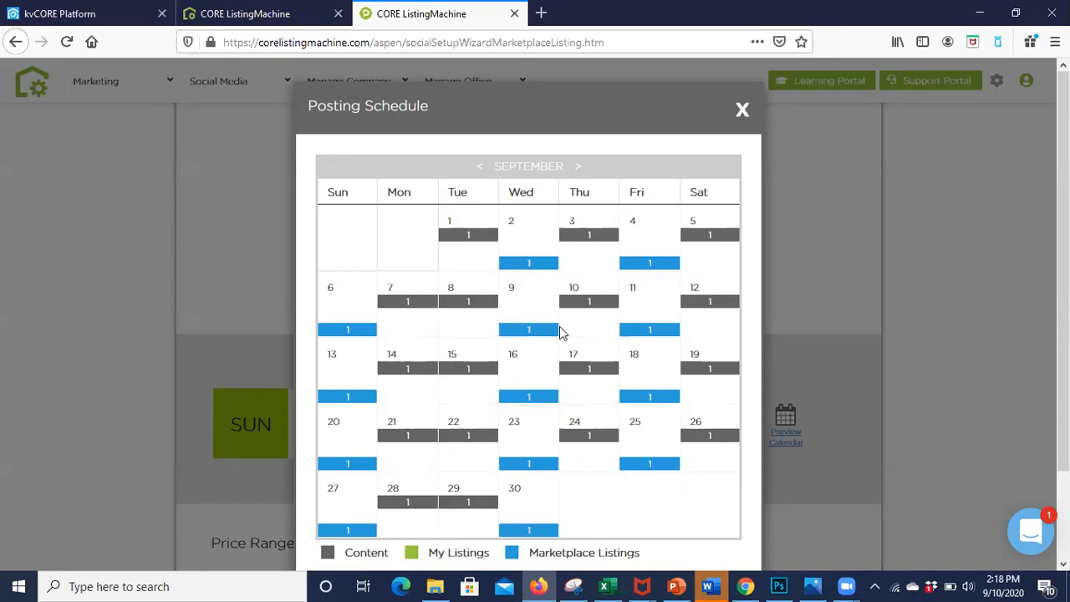
{"action": "left_click", "coordinate": [743, 110]}
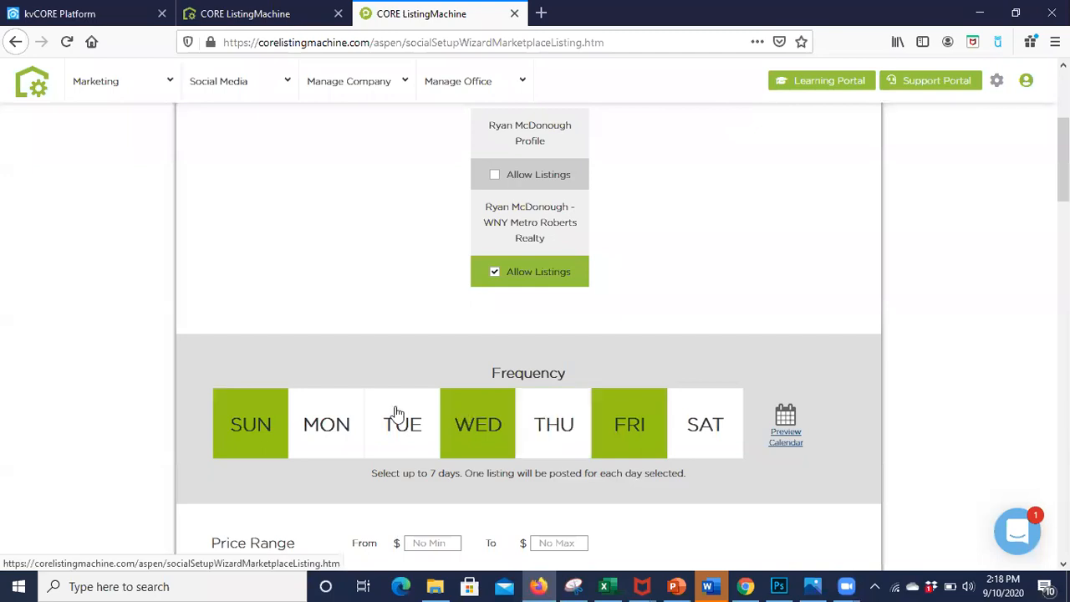
Step: Add Monday, Tuesday, Thursday and Saturday to the posting frequency so that all seven days are selected
{"action": "left_click", "coordinate": [390, 424]}
{"action": "left_click", "coordinate": [554, 425]}
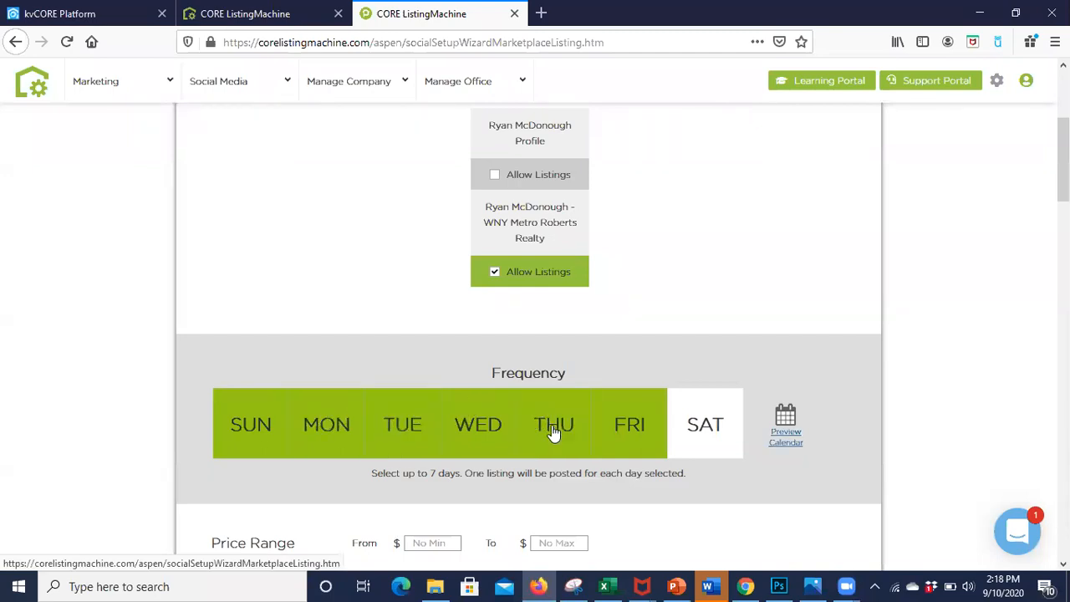
{"action": "left_click", "coordinate": [719, 406]}
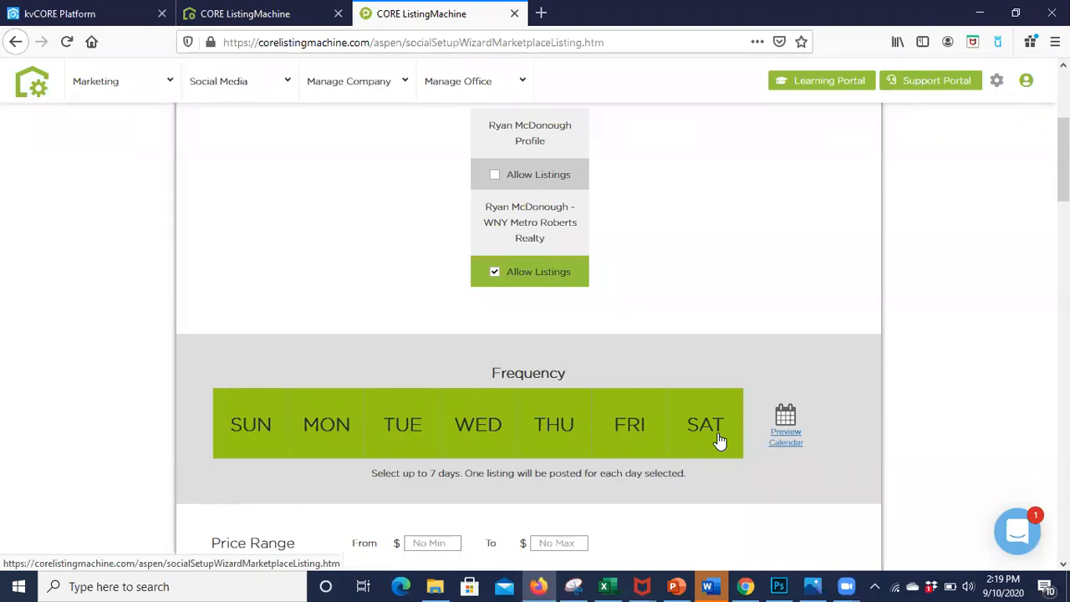
Step: Set the minimum of the marketplace listings price range to $120,000 and leave the maximum empty
{"action": "scroll", "coordinate": [719, 442], "scroll_direction": "down", "scroll_amount": 2}
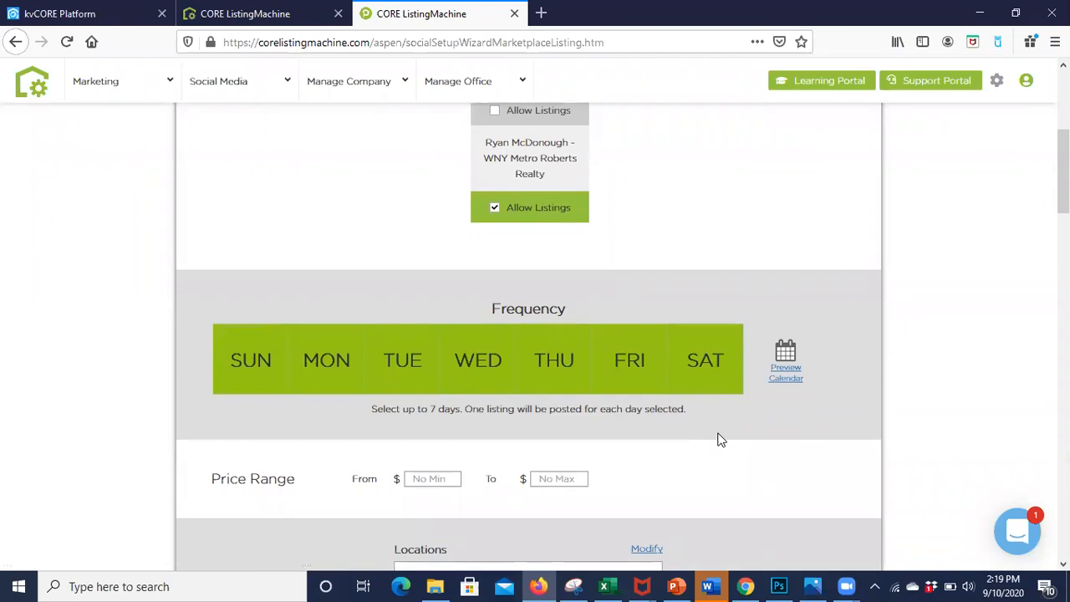
{"action": "scroll", "coordinate": [722, 440], "scroll_direction": "down", "scroll_amount": 1}
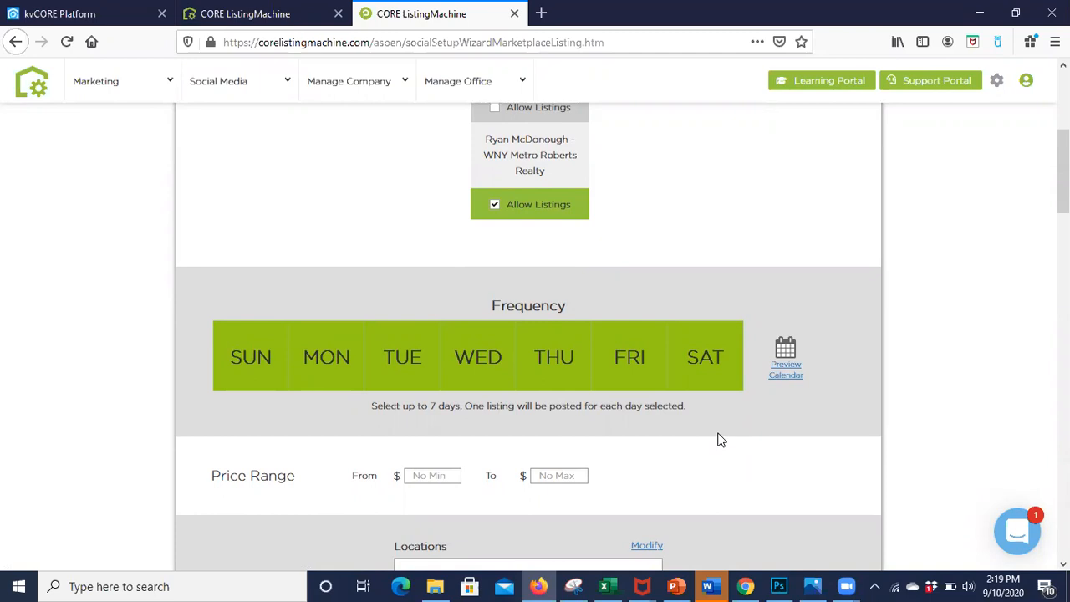
{"action": "scroll", "coordinate": [721, 440], "scroll_direction": "down", "scroll_amount": 3}
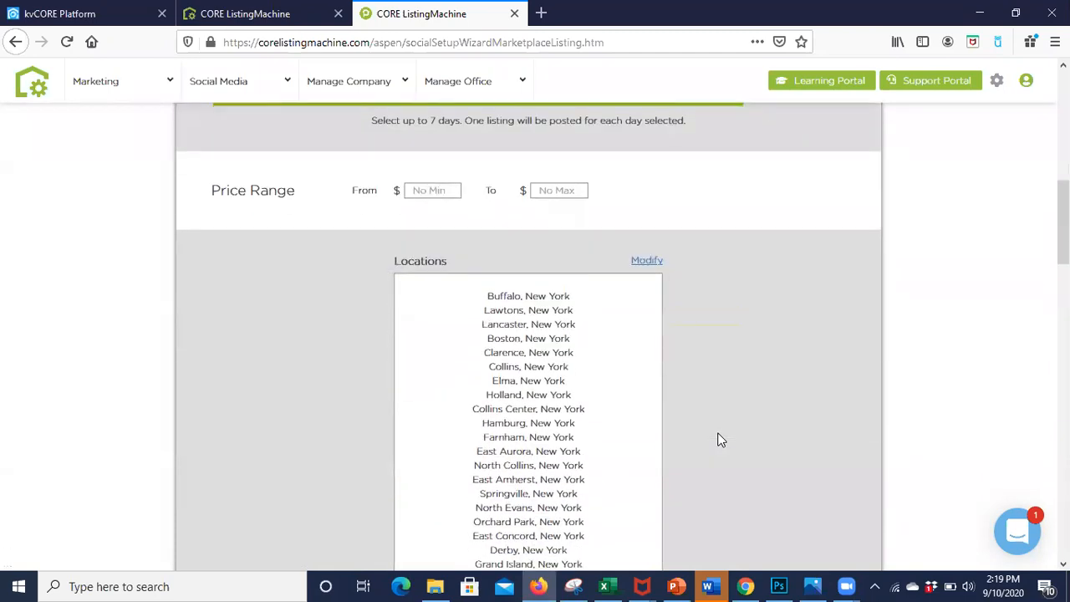
{"action": "scroll", "coordinate": [721, 440], "scroll_direction": "up", "scroll_amount": 1}
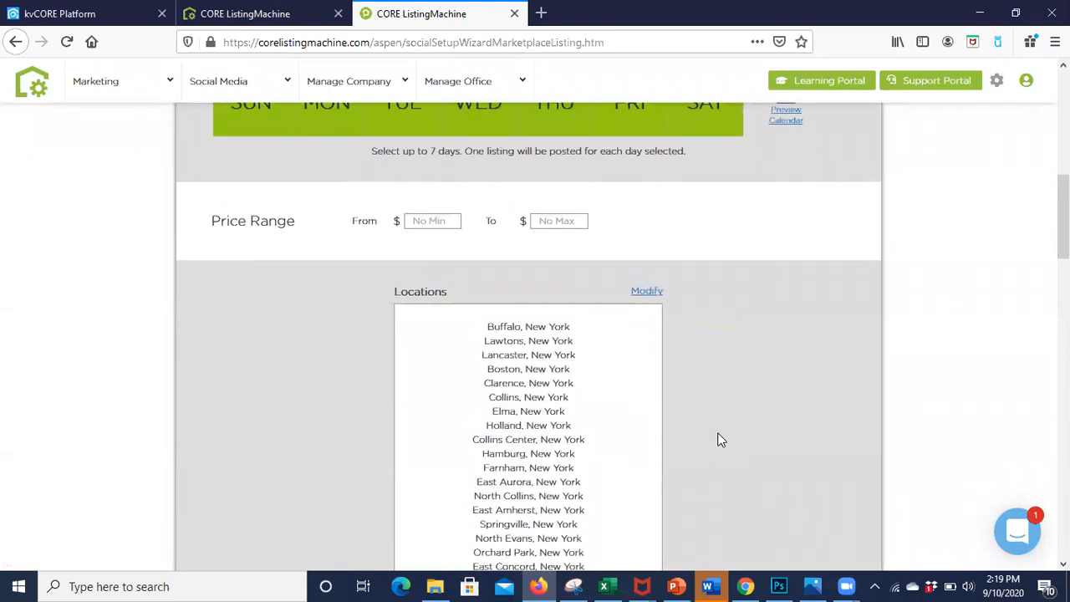
{"action": "scroll", "coordinate": [721, 440], "scroll_direction": "down", "scroll_amount": 1}
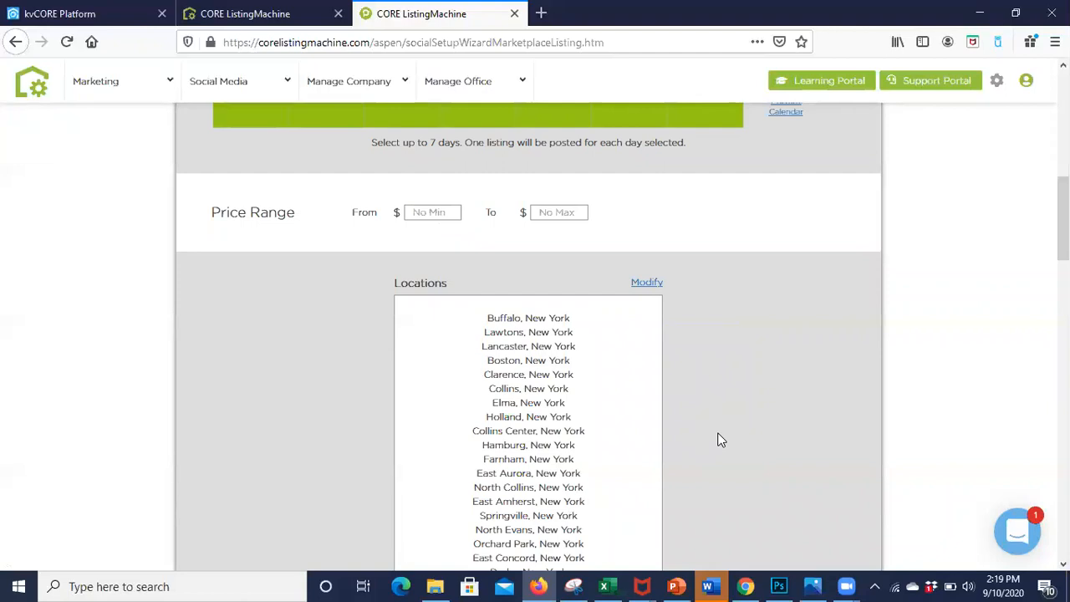
{"action": "left_click", "coordinate": [433, 210]}
{"action": "type", "text": "12"}
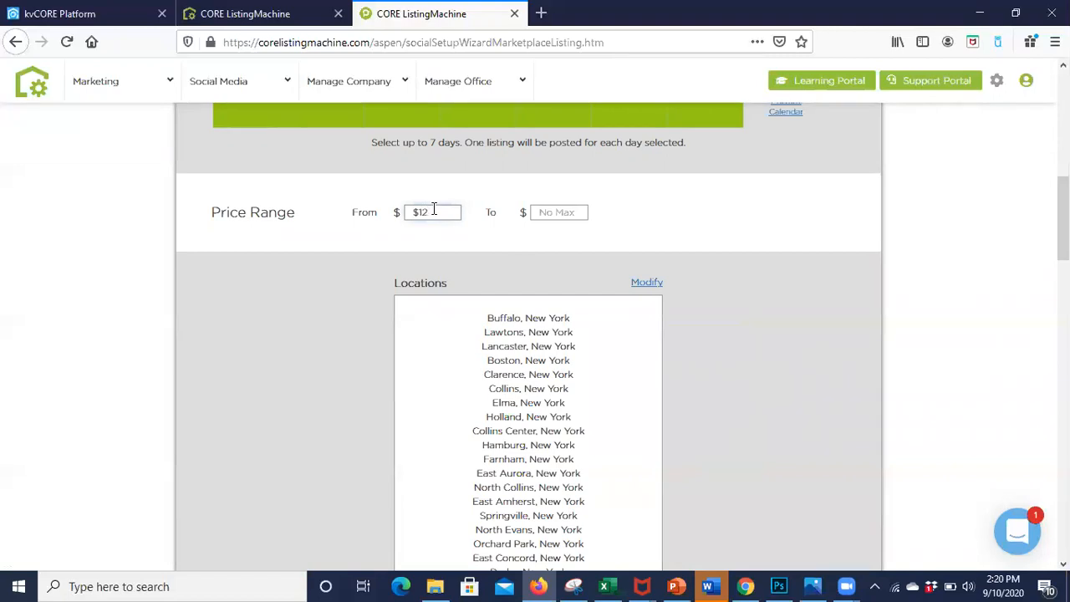
{"action": "type", "text": "0,000"}
{"action": "left_click", "coordinate": [560, 211]}
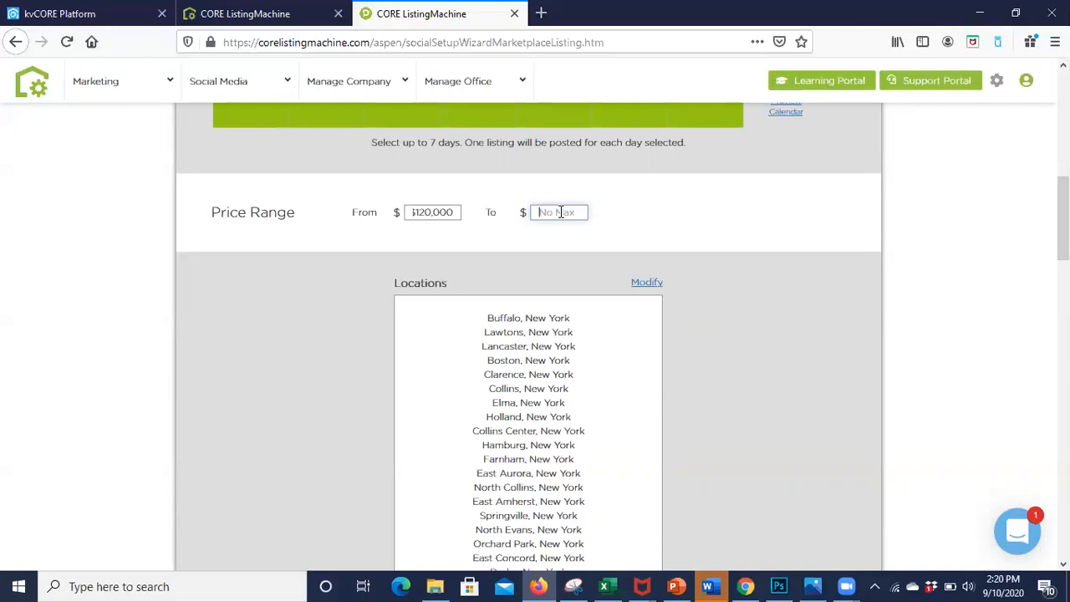
Step: Review the full list of locations covered by the marketplace listings
{"action": "scroll", "coordinate": [682, 339], "scroll_direction": "down", "scroll_amount": 1}
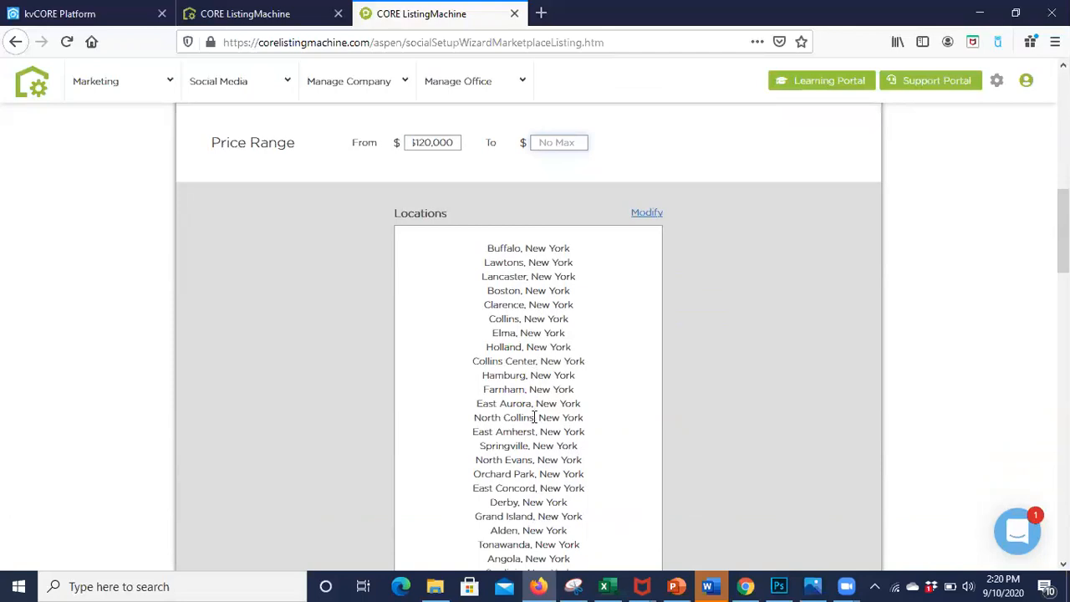
{"action": "scroll", "coordinate": [535, 416], "scroll_direction": "down", "scroll_amount": 7}
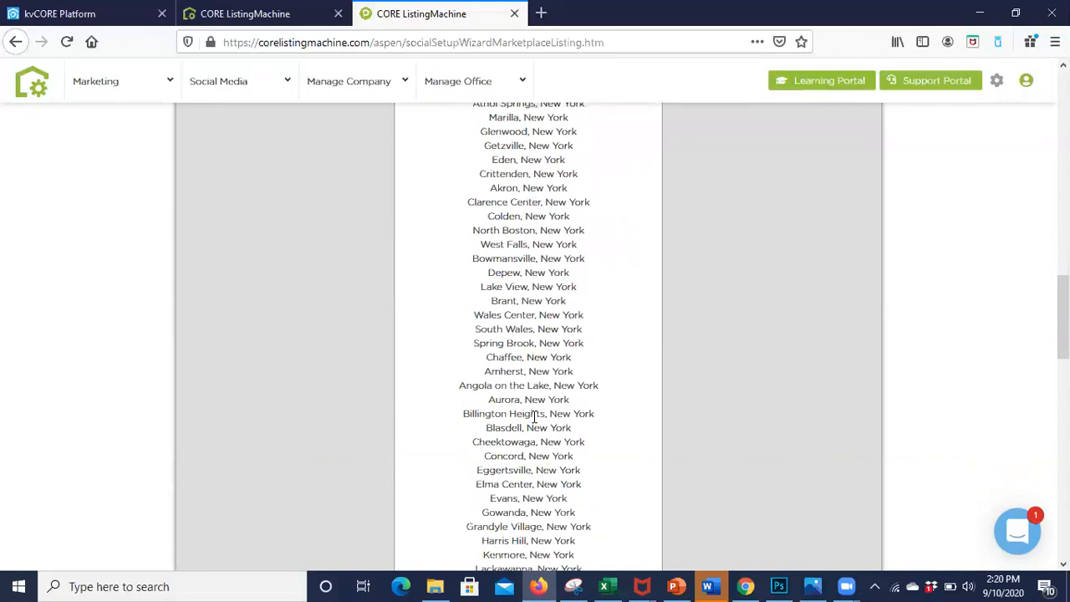
{"action": "scroll", "coordinate": [533, 415], "scroll_direction": "down", "scroll_amount": 1}
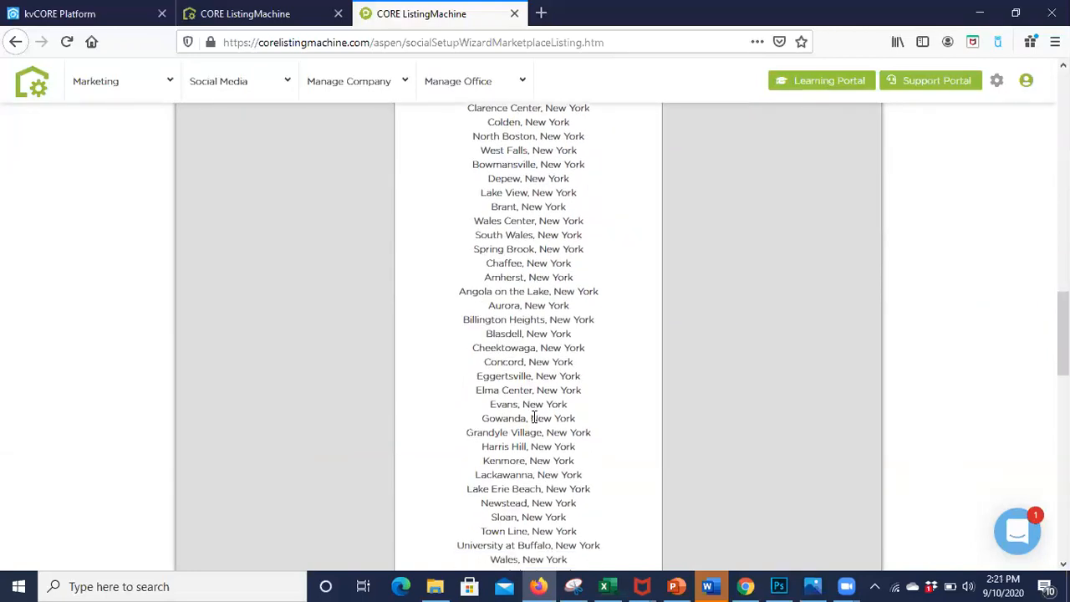
{"action": "scroll", "coordinate": [533, 418], "scroll_direction": "down", "scroll_amount": 1}
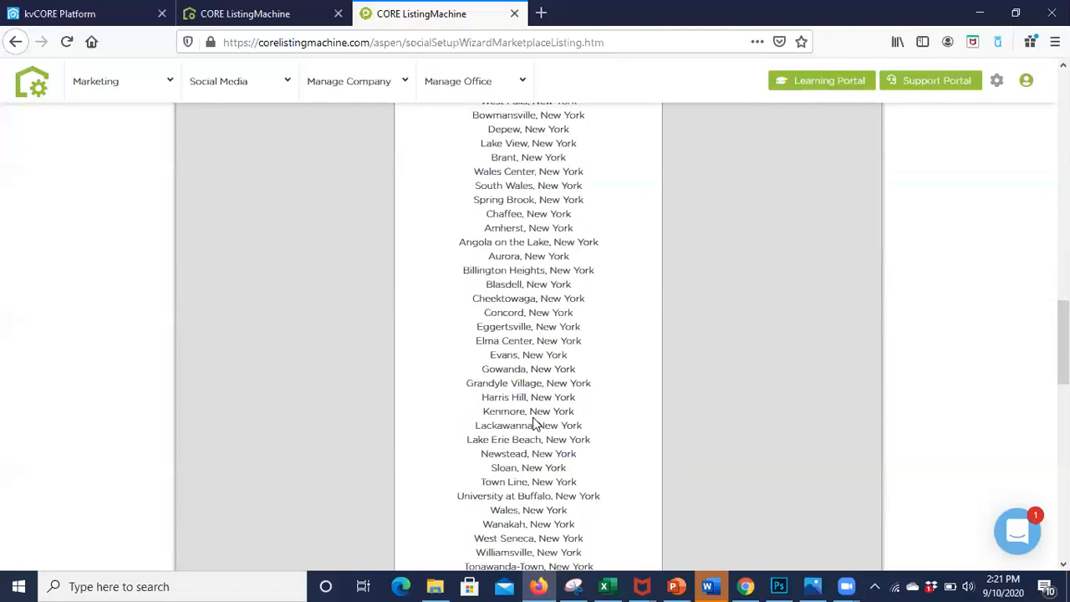
{"action": "scroll", "coordinate": [535, 424], "scroll_direction": "down", "scroll_amount": 8}
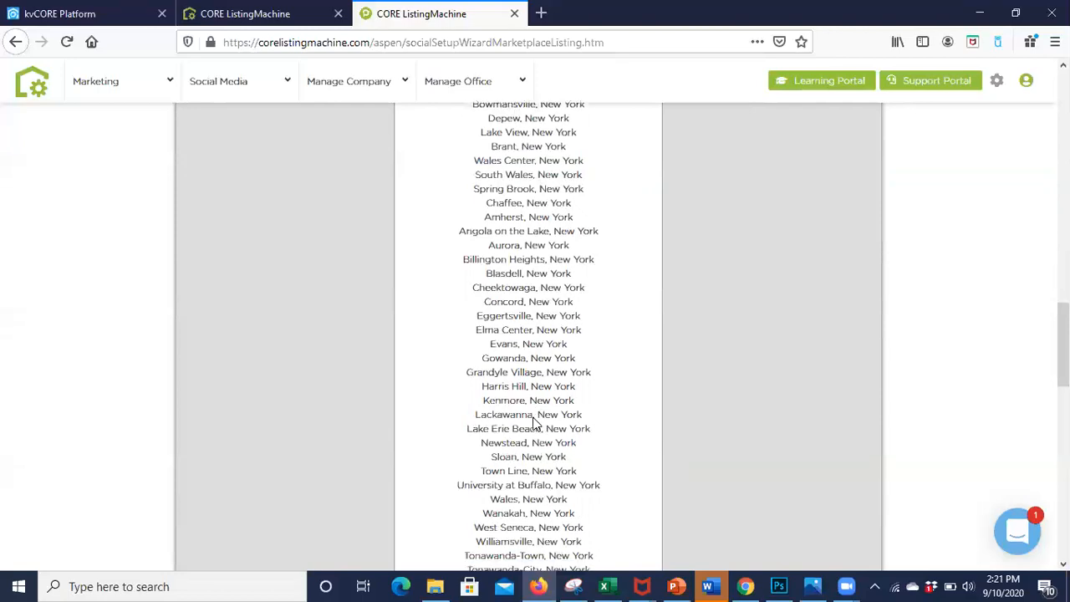
{"action": "scroll", "coordinate": [536, 424], "scroll_direction": "down", "scroll_amount": 8}
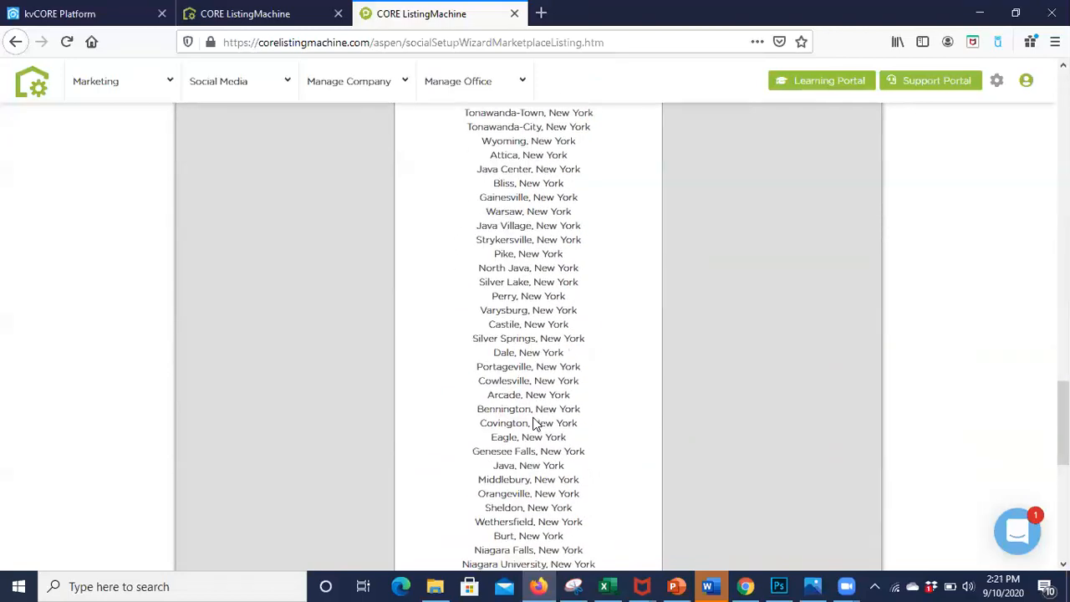
{"action": "scroll", "coordinate": [534, 417], "scroll_direction": "down", "scroll_amount": 5}
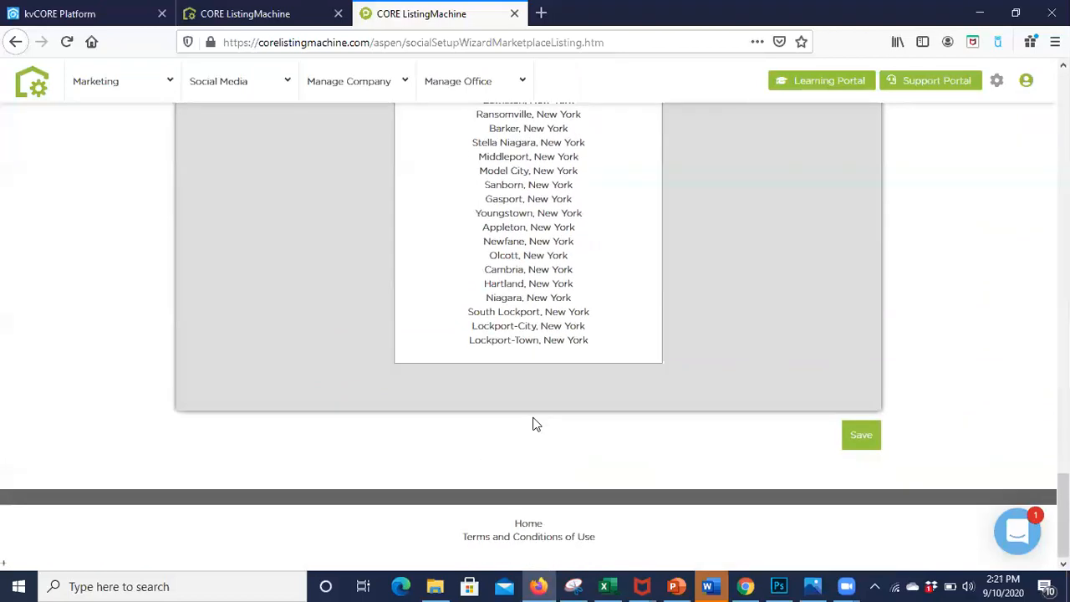
{"action": "scroll", "coordinate": [766, 302], "scroll_direction": "up", "scroll_amount": 7}
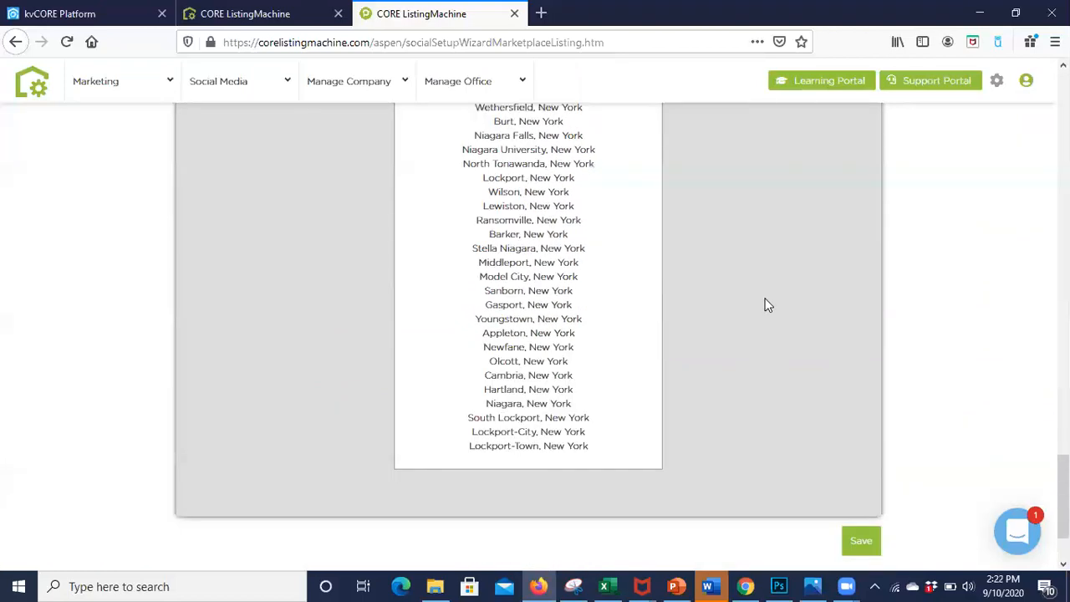
Step: Modify the locations by searching the counties for "monroe", adding Monroe County, New York to the coverage area, and saving
{"action": "scroll", "coordinate": [766, 305], "scroll_direction": "up", "scroll_amount": 20}
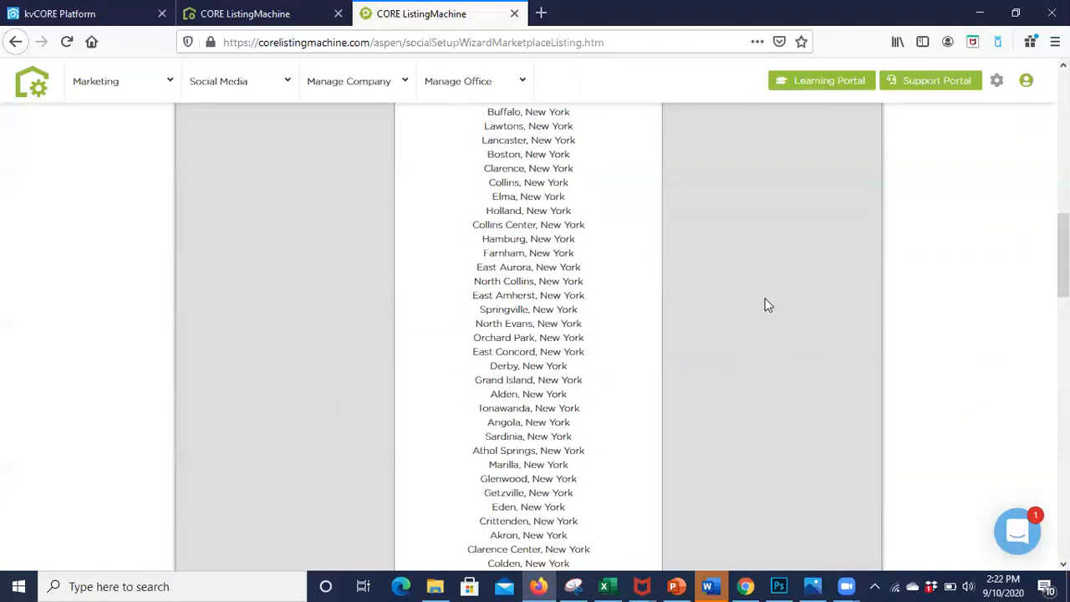
{"action": "left_click", "coordinate": [649, 497]}
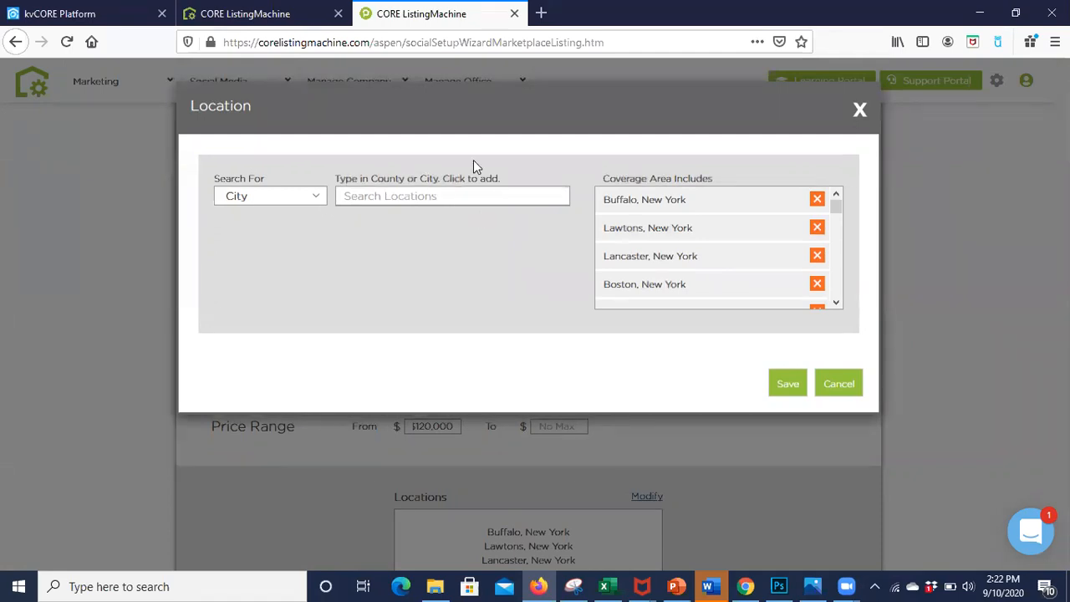
{"action": "left_click", "coordinate": [295, 204]}
{"action": "left_click", "coordinate": [284, 234]}
{"action": "left_click", "coordinate": [379, 205]}
{"action": "type", "text": "monroe"}
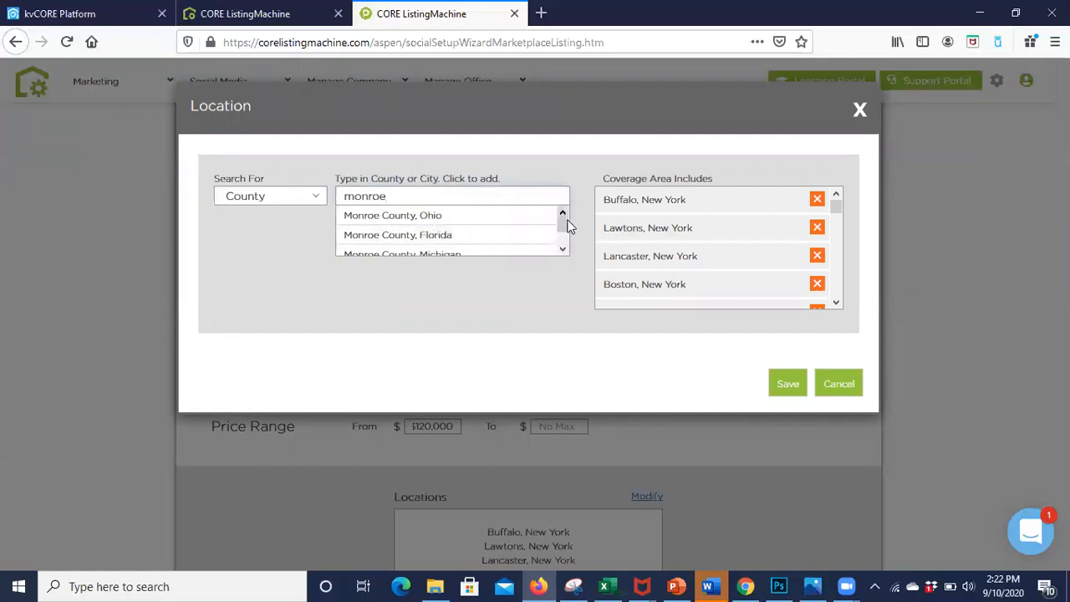
{"action": "mouse_move", "coordinate": [567, 230]}
{"action": "left_mouse_down"}
{"action": "mouse_move", "coordinate": [567, 242]}
{"action": "mouse_move", "coordinate": [568, 231]}
{"action": "left_mouse_up"}
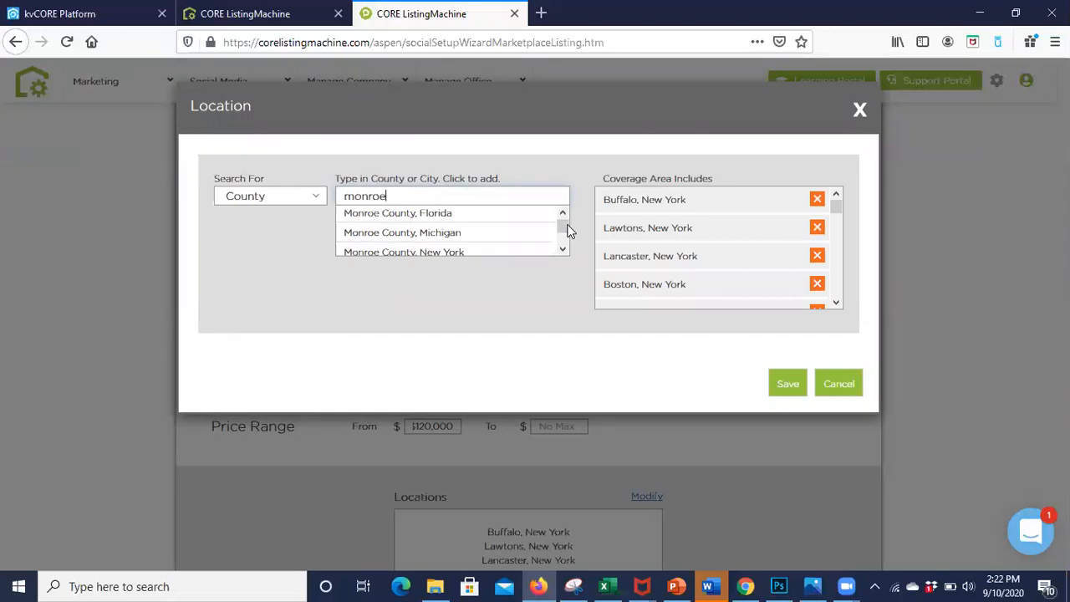
{"action": "left_click", "coordinate": [505, 252]}
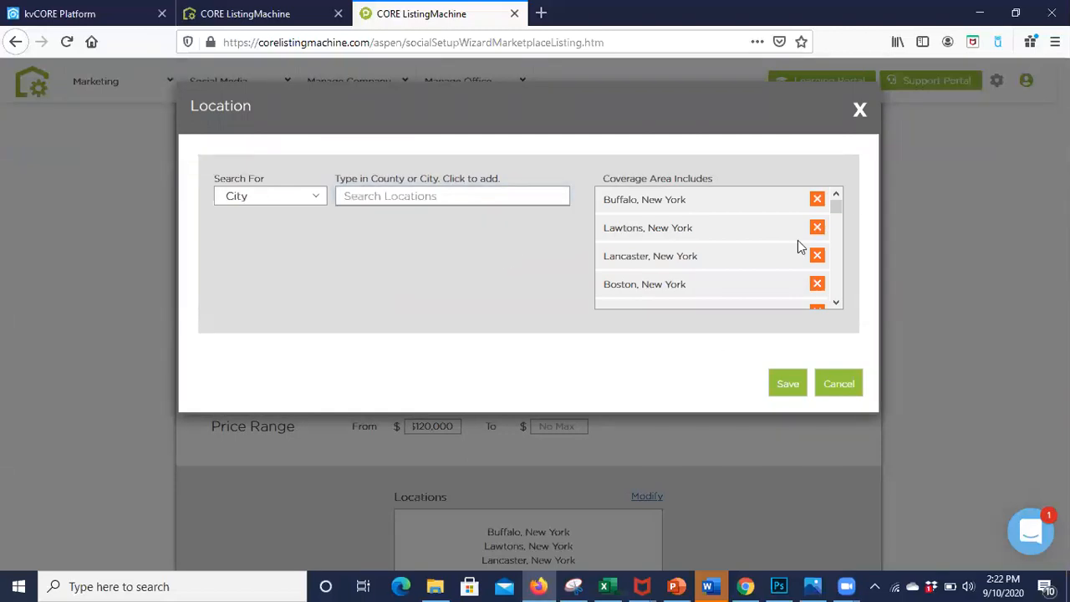
{"action": "left_click", "coordinate": [794, 385]}
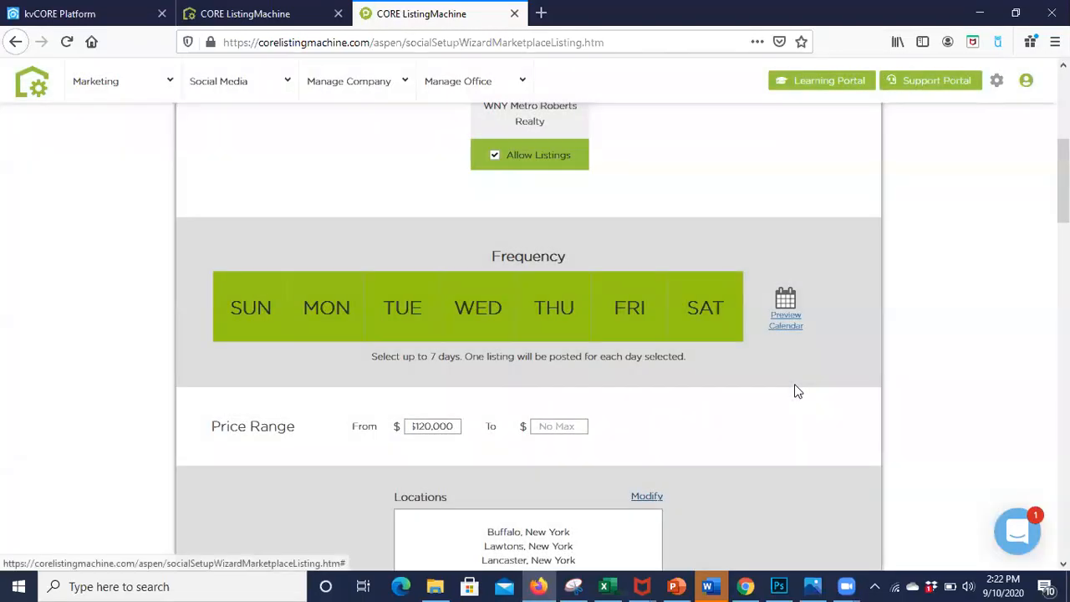
Step: Check the updated locations list, save the Marketplace Listings settings and open the Holidays section of the social media dashboard
{"action": "scroll", "coordinate": [795, 384], "scroll_direction": "down", "scroll_amount": 20}
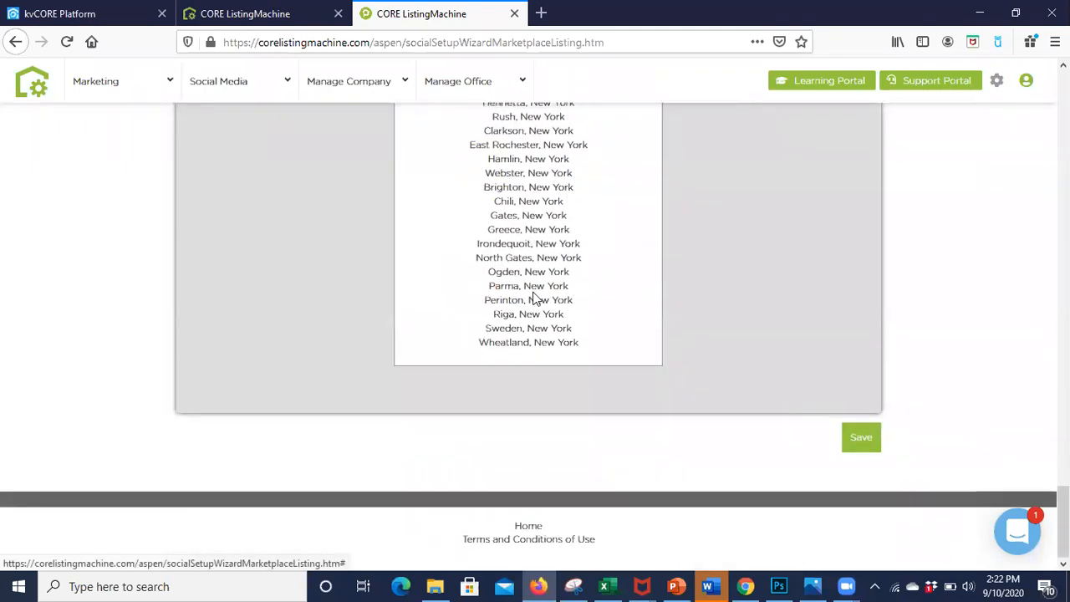
{"action": "scroll", "coordinate": [535, 299], "scroll_direction": "up", "scroll_amount": 3}
{"action": "scroll", "coordinate": [536, 298], "scroll_direction": "up", "scroll_amount": 1}
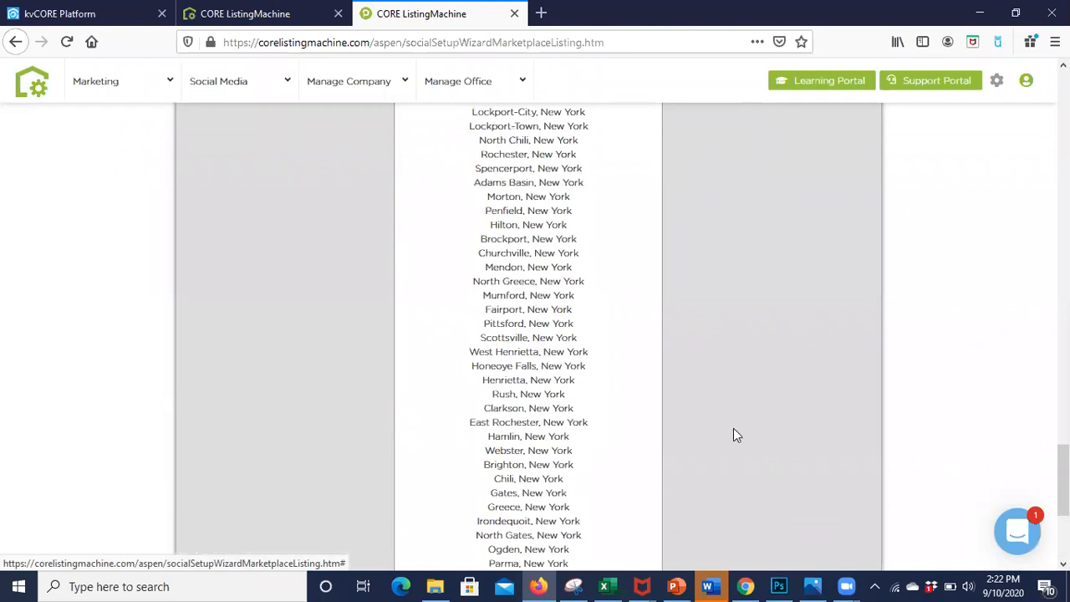
{"action": "scroll", "coordinate": [733, 431], "scroll_direction": "down", "scroll_amount": 4}
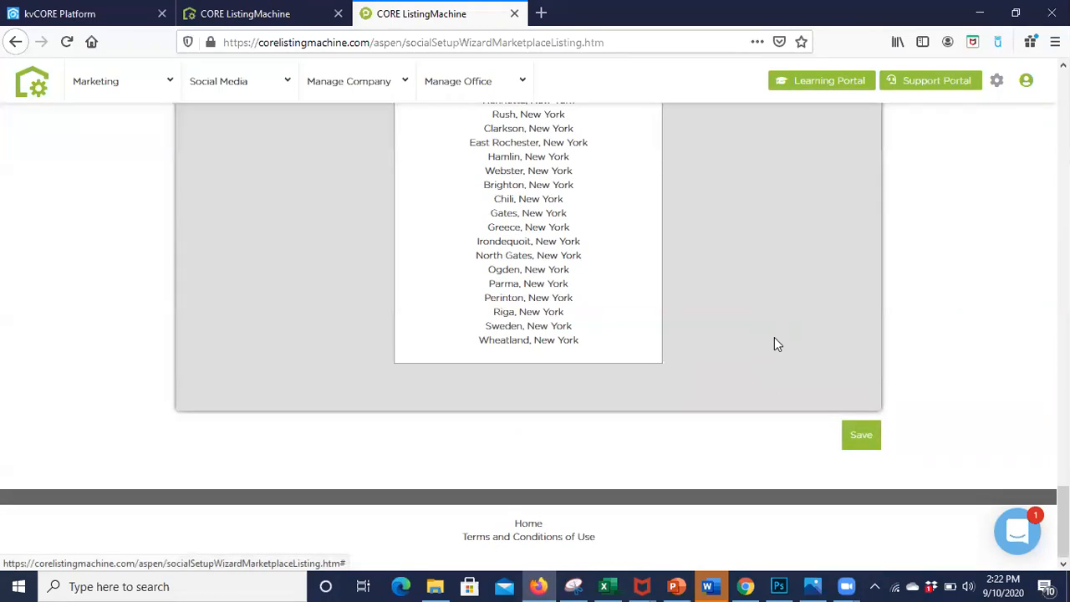
{"action": "left_click", "coordinate": [873, 444]}
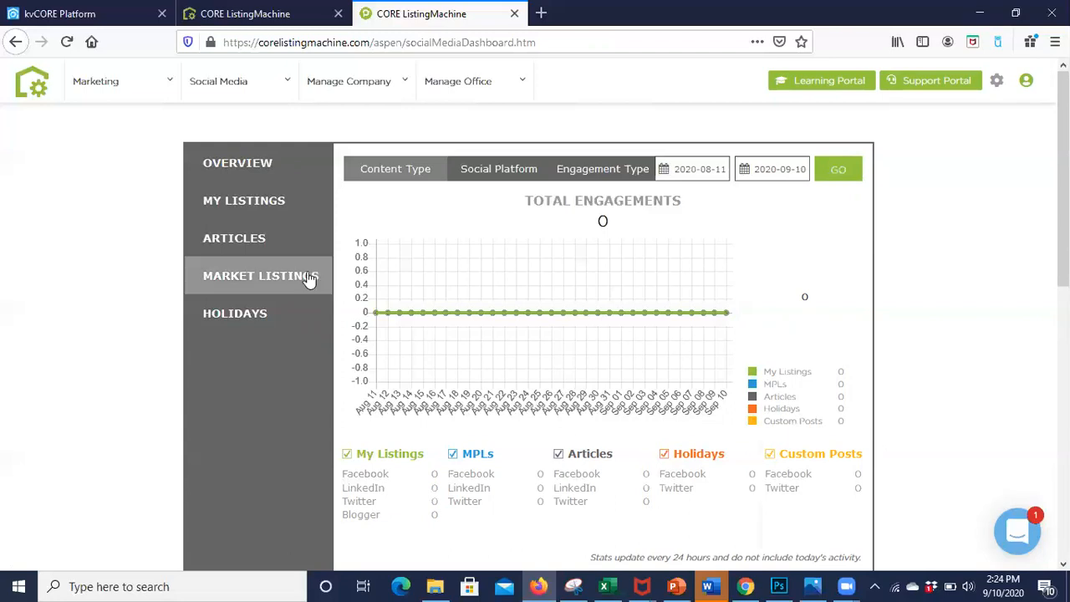
{"action": "left_click", "coordinate": [266, 324]}
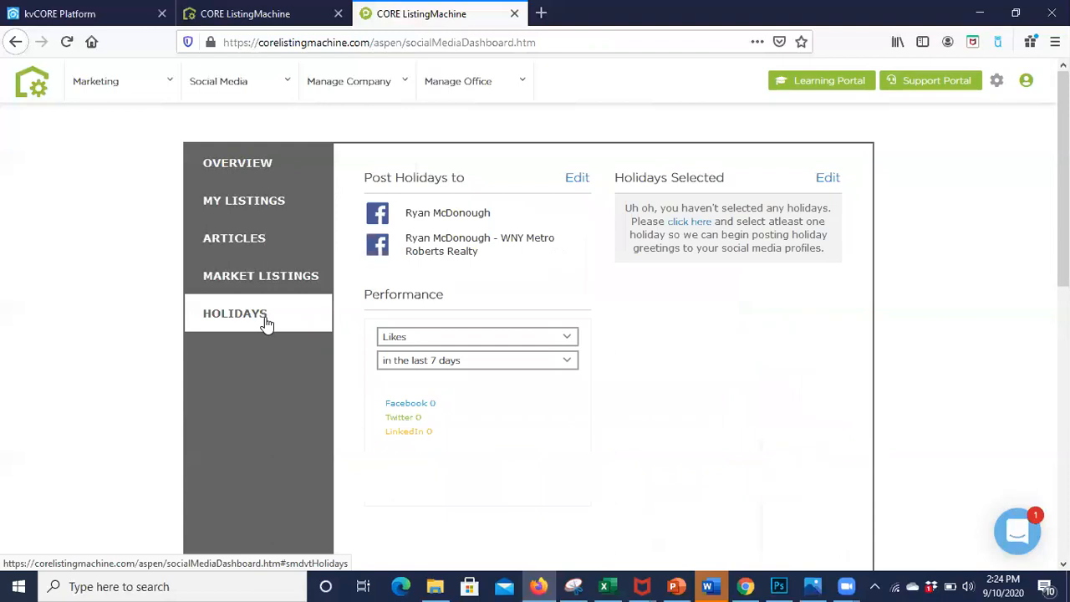
Step: Open the settings for posting holiday messages and select New Year's Day, Valentine's Day and St. Patrick's Day
{"action": "left_click", "coordinate": [577, 179]}
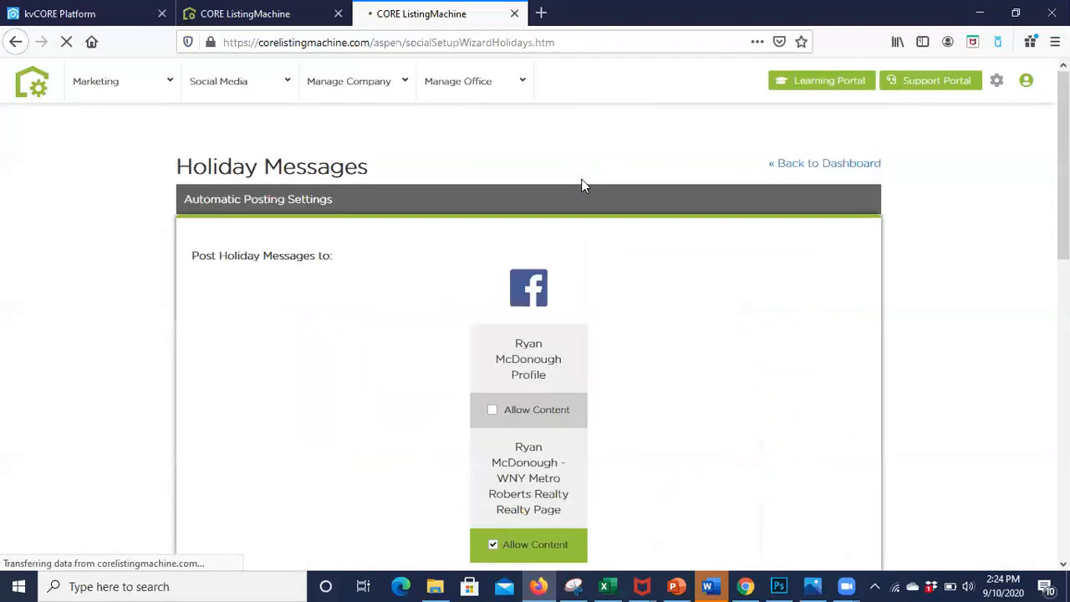
{"action": "scroll", "coordinate": [576, 318], "scroll_direction": "down", "scroll_amount": 3}
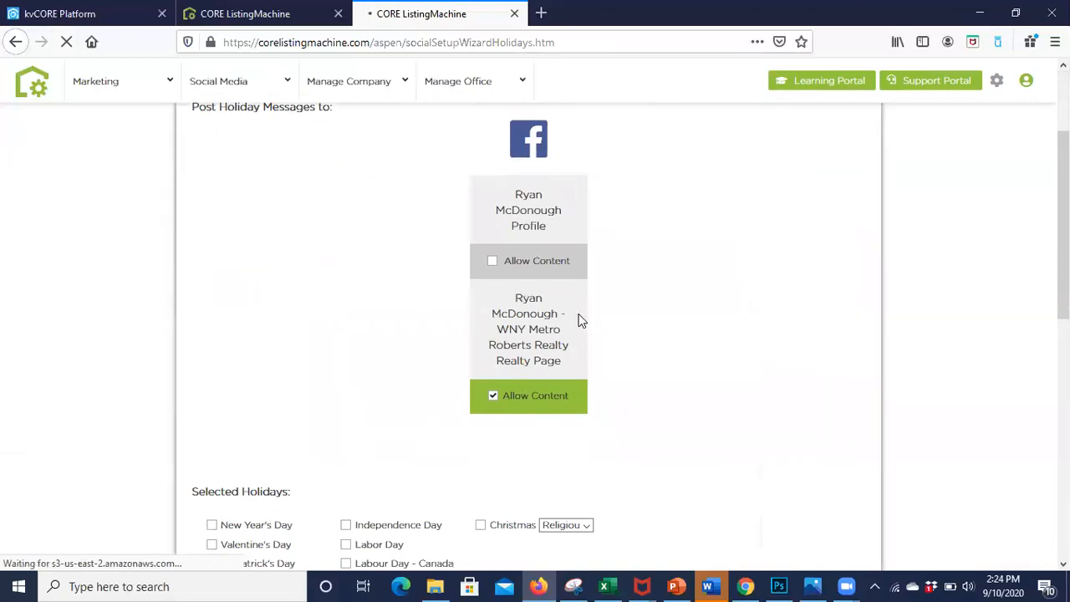
{"action": "scroll", "coordinate": [470, 358], "scroll_direction": "down", "scroll_amount": 3}
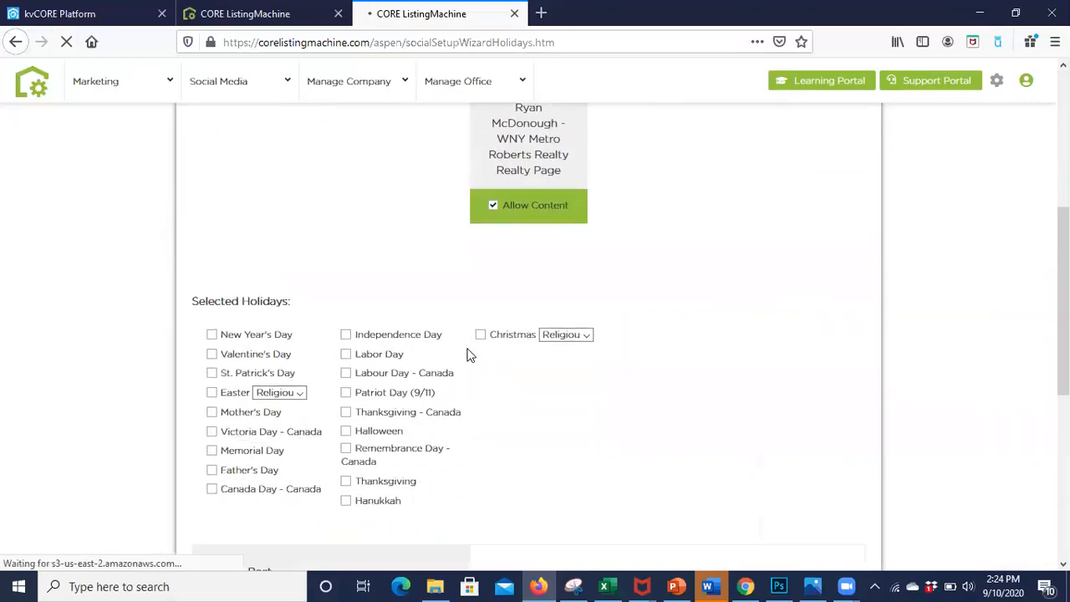
{"action": "scroll", "coordinate": [470, 356], "scroll_direction": "down", "scroll_amount": 1}
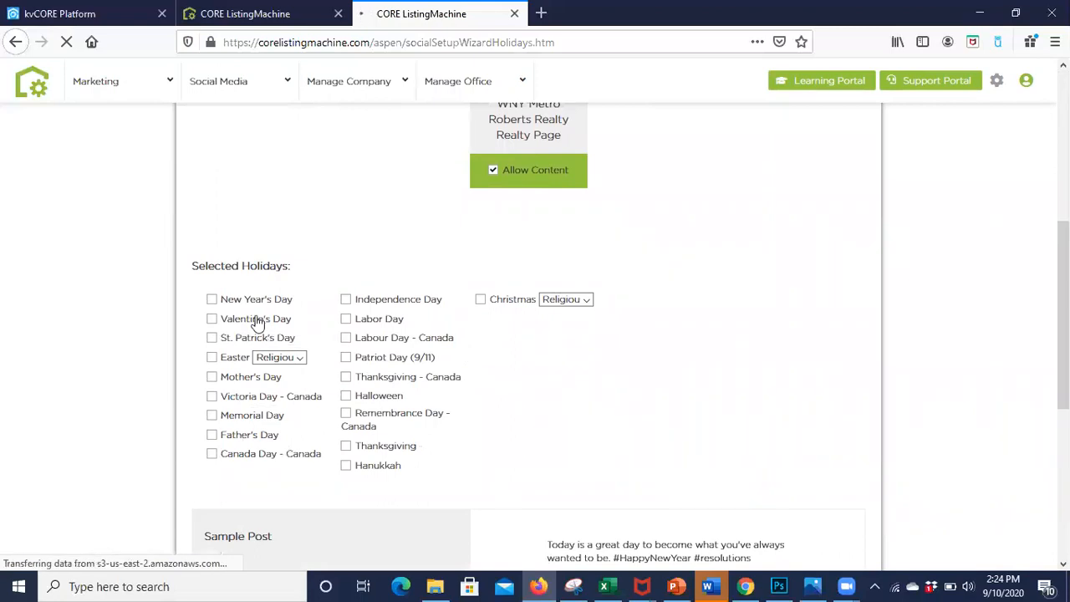
{"action": "left_click", "coordinate": [211, 299]}
{"action": "left_click", "coordinate": [212, 319]}
{"action": "left_click", "coordinate": [211, 338]}
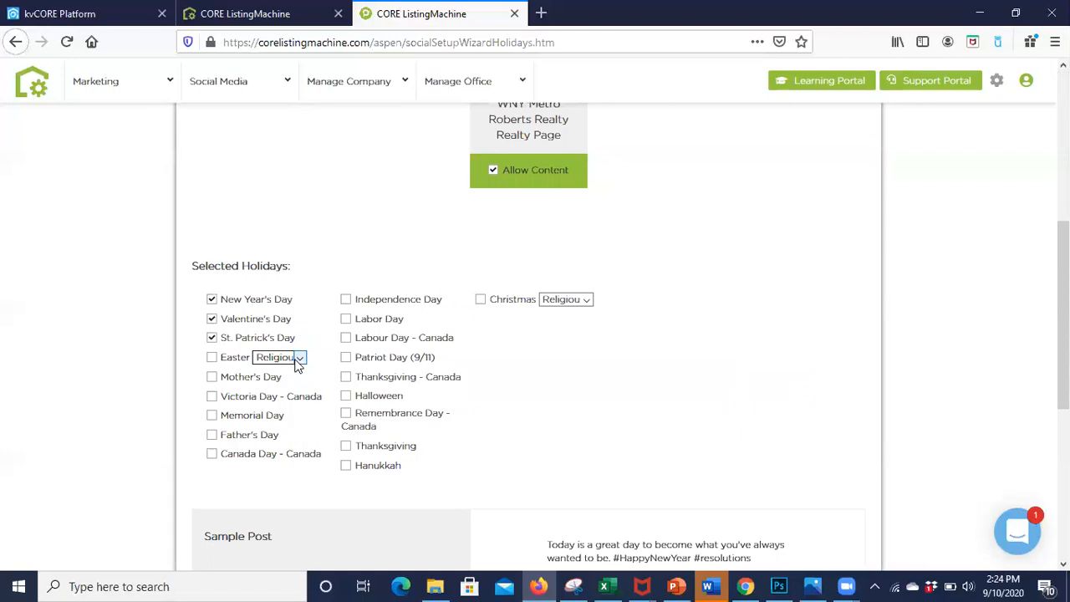
Step: Set the Easter message style to Non Religious and the Christmas message style to Happy Holidays
{"action": "left_click", "coordinate": [300, 360]}
{"action": "left_click", "coordinate": [298, 390]}
{"action": "left_click", "coordinate": [558, 298]}
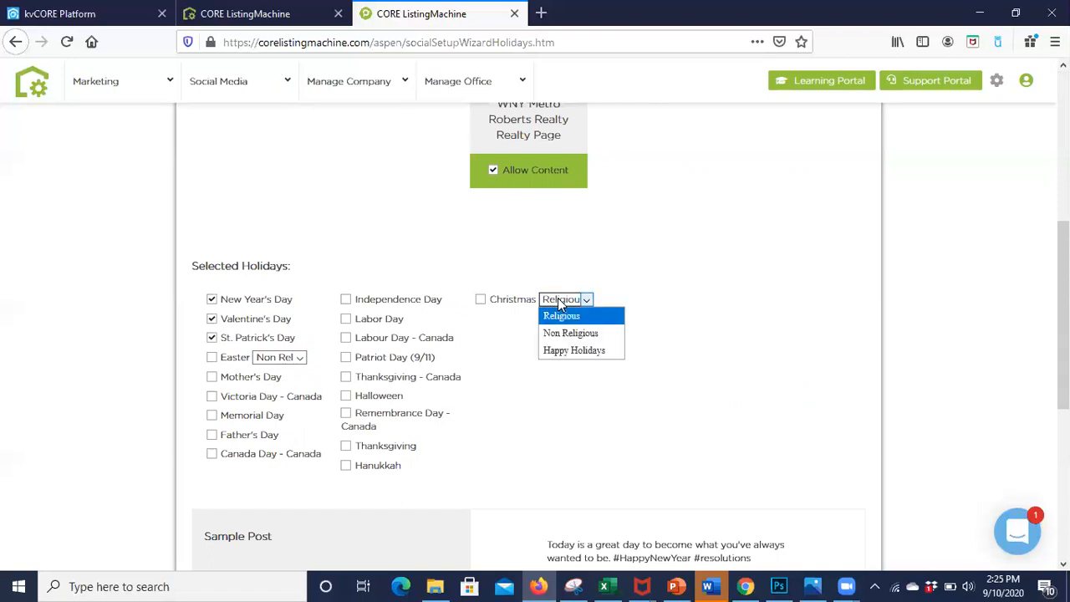
{"action": "left_click", "coordinate": [572, 352]}
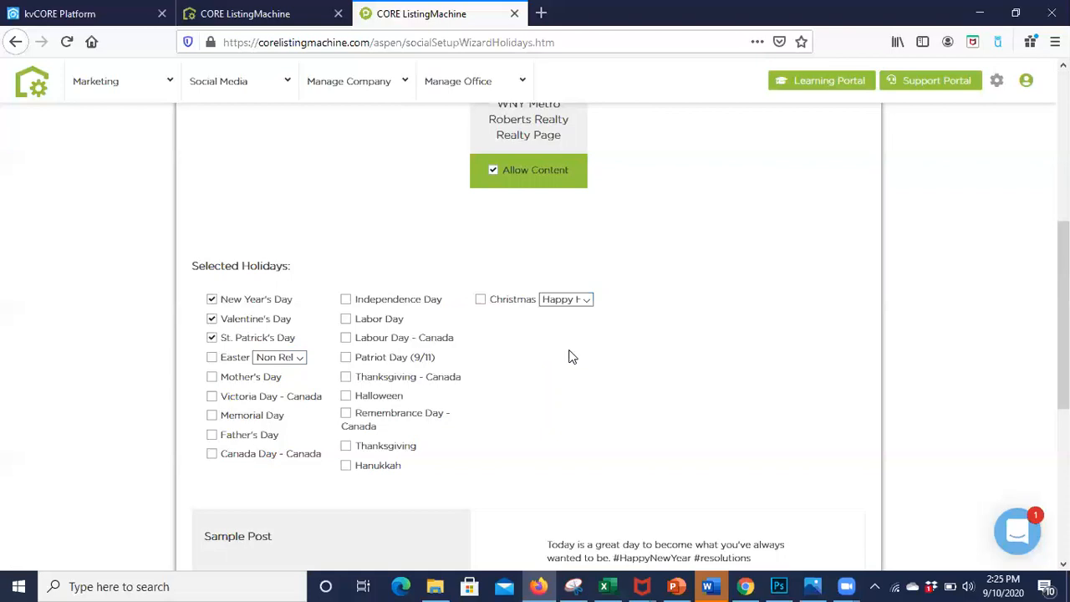
Step: Preview the sample posts for Easter - Non Religious and Easter - Religious
{"action": "scroll", "coordinate": [569, 357], "scroll_direction": "down", "scroll_amount": 1}
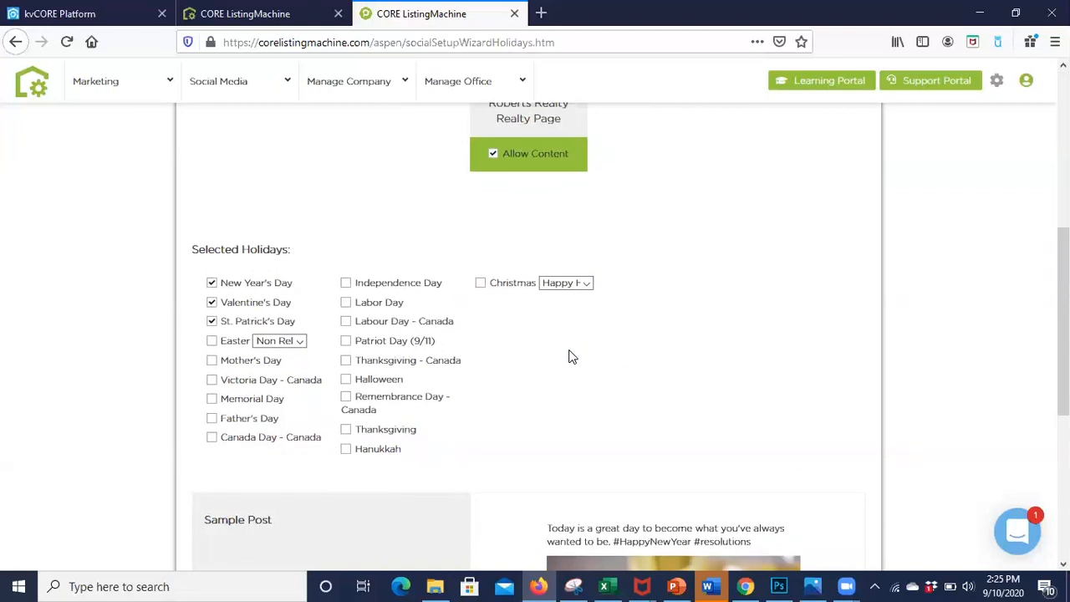
{"action": "scroll", "coordinate": [569, 357], "scroll_direction": "down", "scroll_amount": 3}
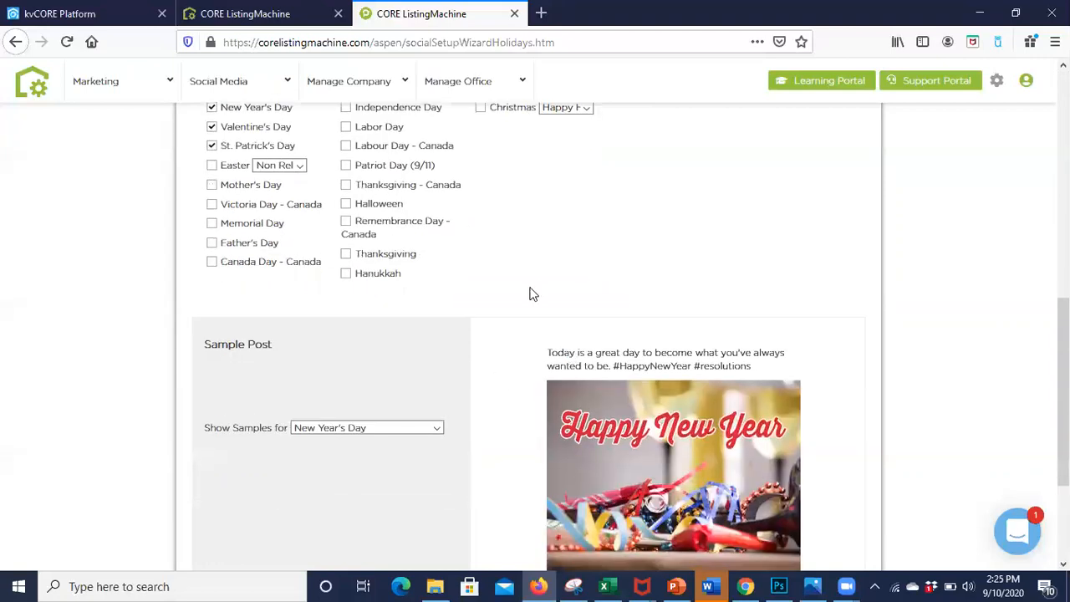
{"action": "left_click", "coordinate": [409, 427]}
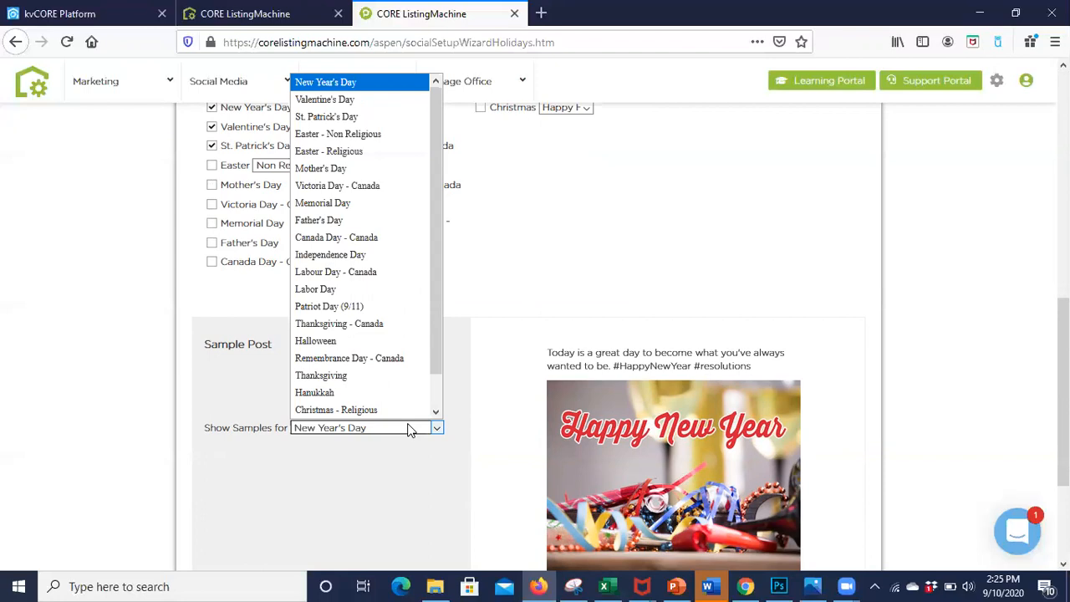
{"action": "left_click", "coordinate": [396, 141]}
{"action": "scroll", "coordinate": [585, 298], "scroll_direction": "down", "scroll_amount": 2}
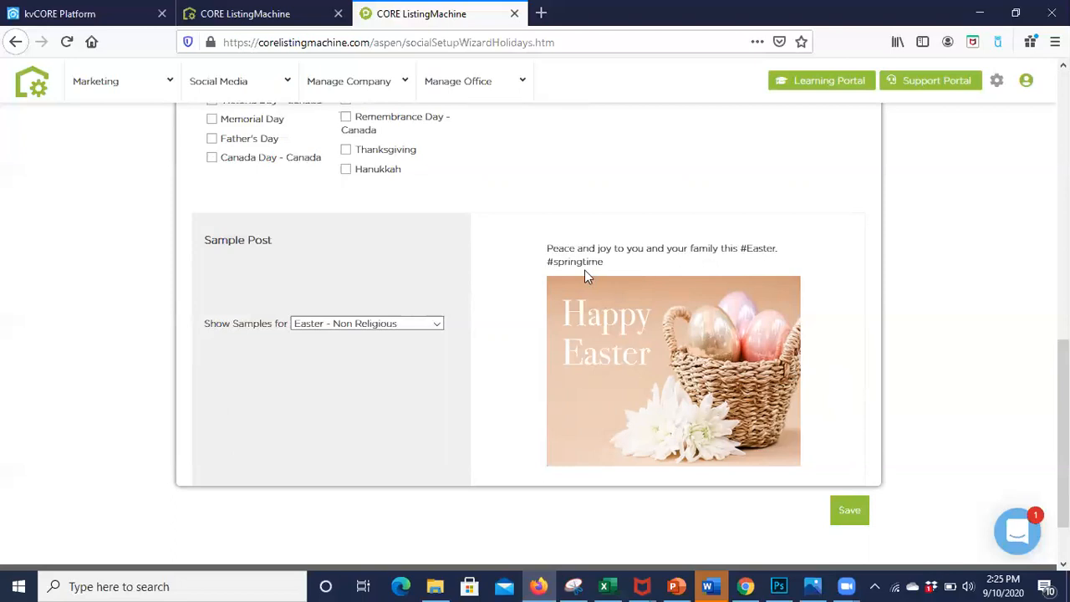
{"action": "left_click", "coordinate": [387, 328]}
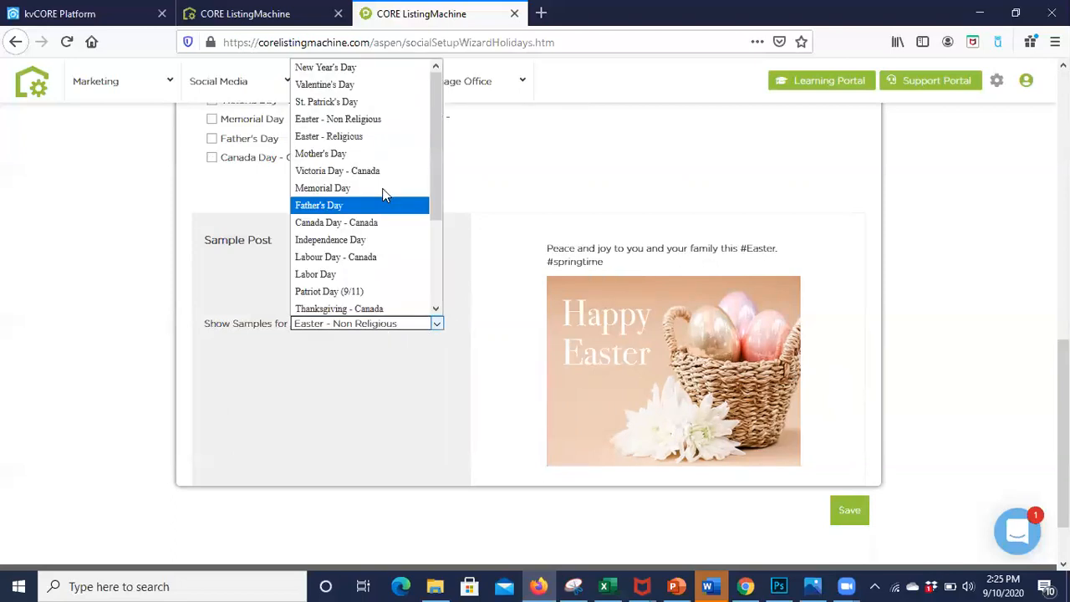
{"action": "left_click", "coordinate": [373, 140]}
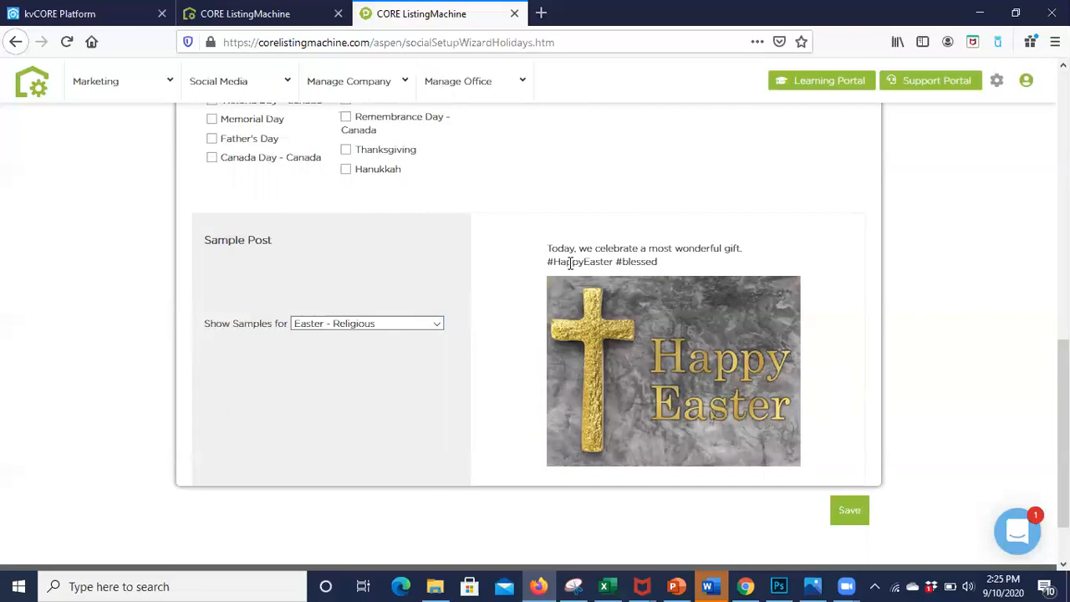
Step: Preview the Christmas sample posts in the Religious, Happy Holidays and Non Religious versions
{"action": "left_click", "coordinate": [411, 326]}
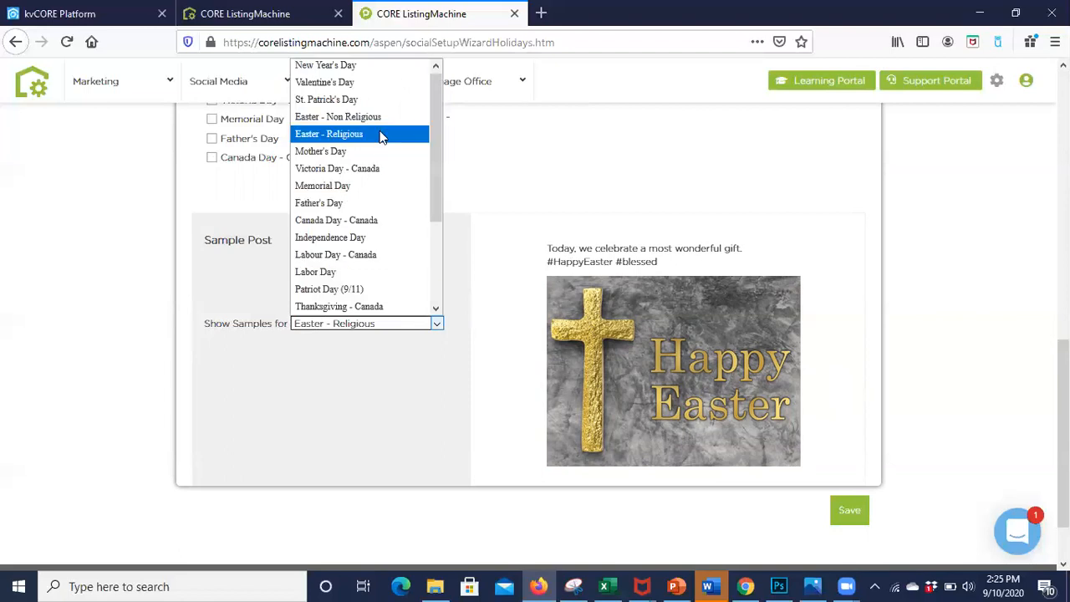
{"action": "scroll", "coordinate": [379, 231], "scroll_direction": "down", "scroll_amount": 3}
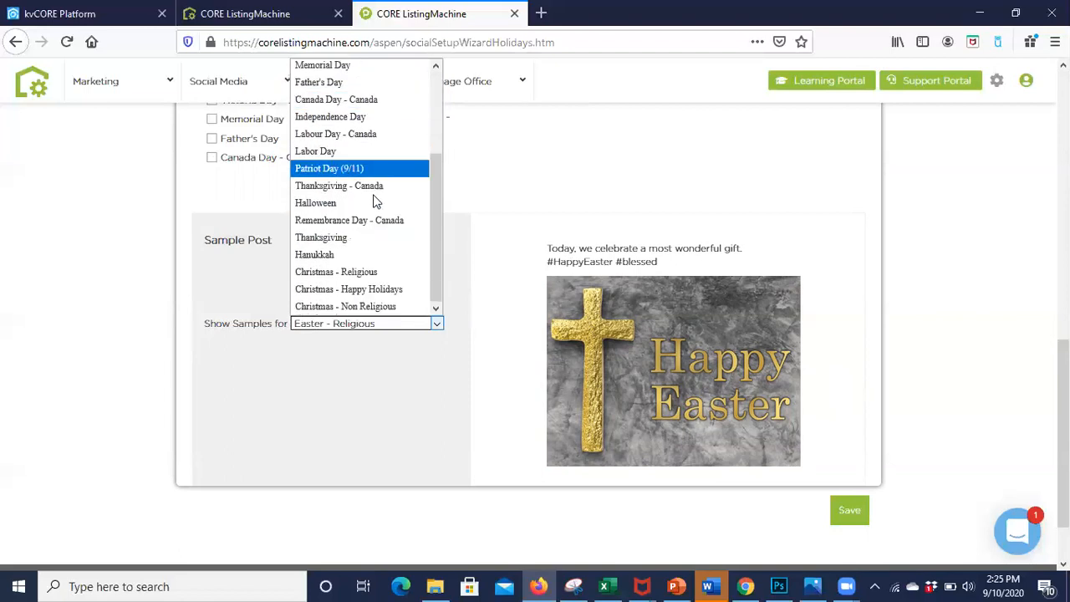
{"action": "left_click", "coordinate": [366, 272]}
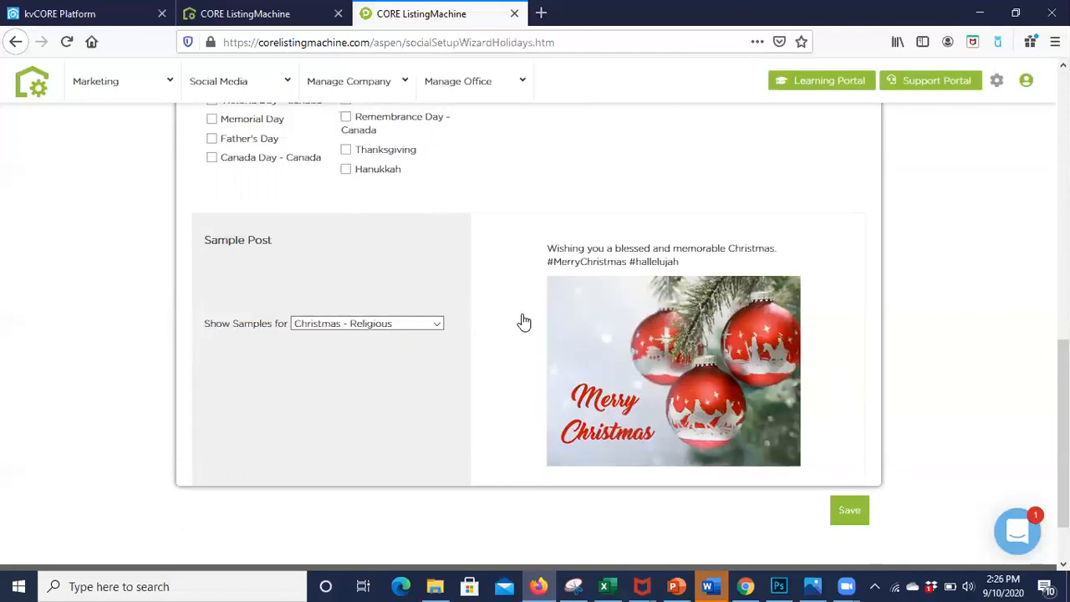
{"action": "left_click", "coordinate": [387, 325]}
{"action": "left_click_drag", "start_coordinate": [434, 259], "coordinate": [432, 285]}
{"action": "left_click", "coordinate": [394, 288]}
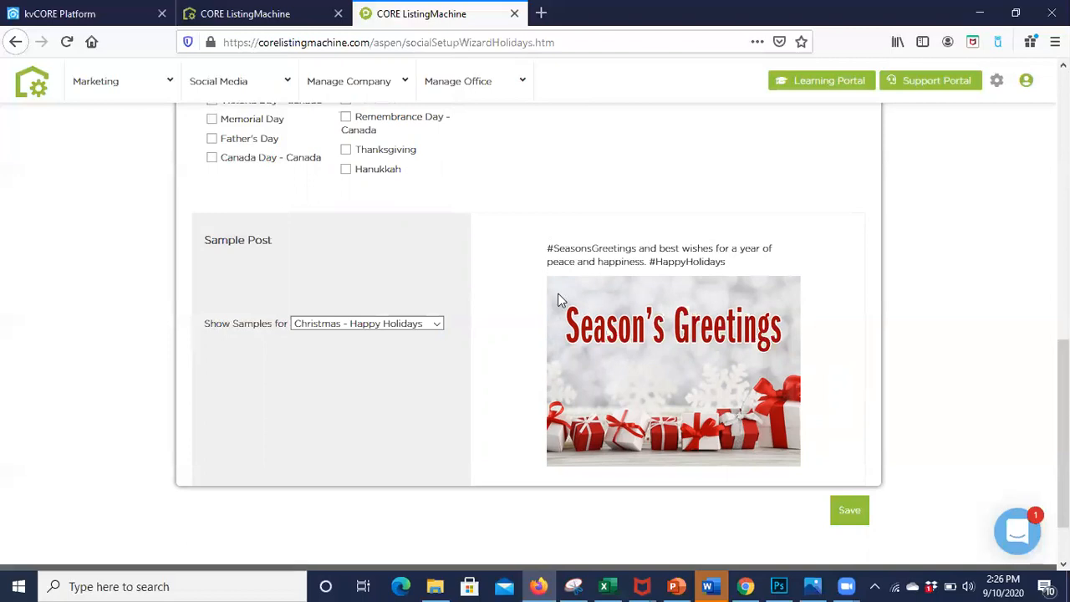
{"action": "left_click", "coordinate": [400, 327]}
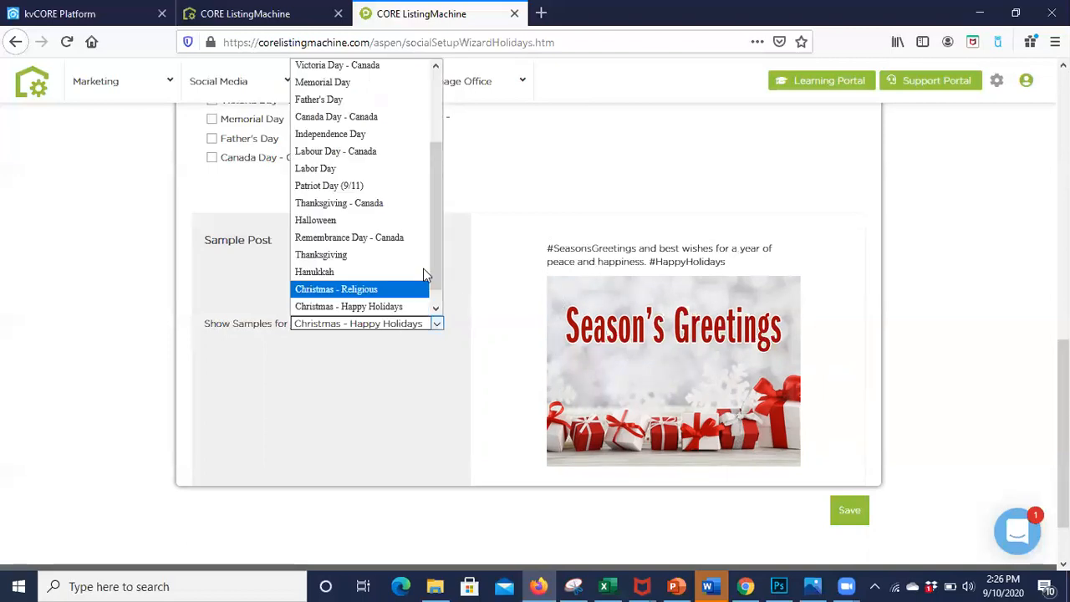
{"action": "scroll", "coordinate": [420, 303], "scroll_direction": "down", "scroll_amount": 1}
{"action": "left_click", "coordinate": [410, 306]}
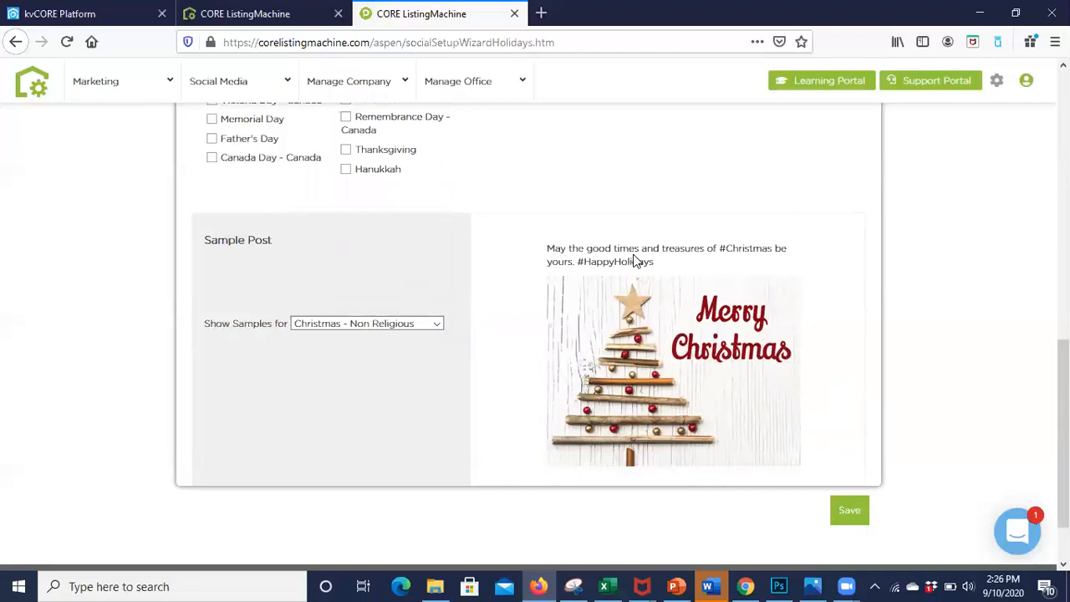
Step: Preview the sample posts for Valentine's Day, St. Patrick's Day and Mother's Day
{"action": "left_click", "coordinate": [412, 323]}
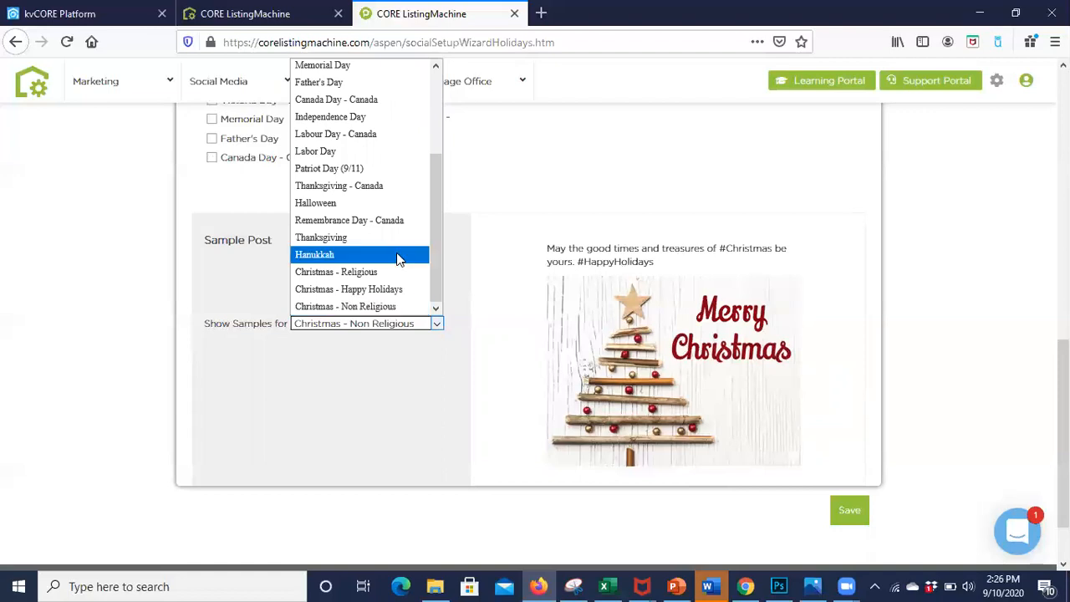
{"action": "scroll", "coordinate": [396, 252], "scroll_direction": "up", "scroll_amount": 3}
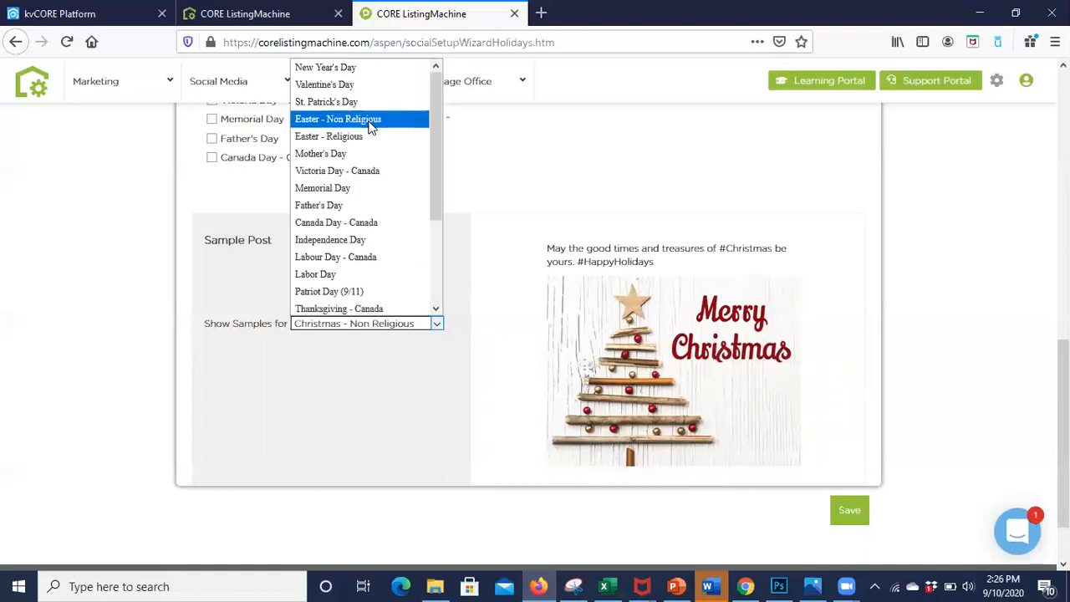
{"action": "left_click", "coordinate": [362, 84]}
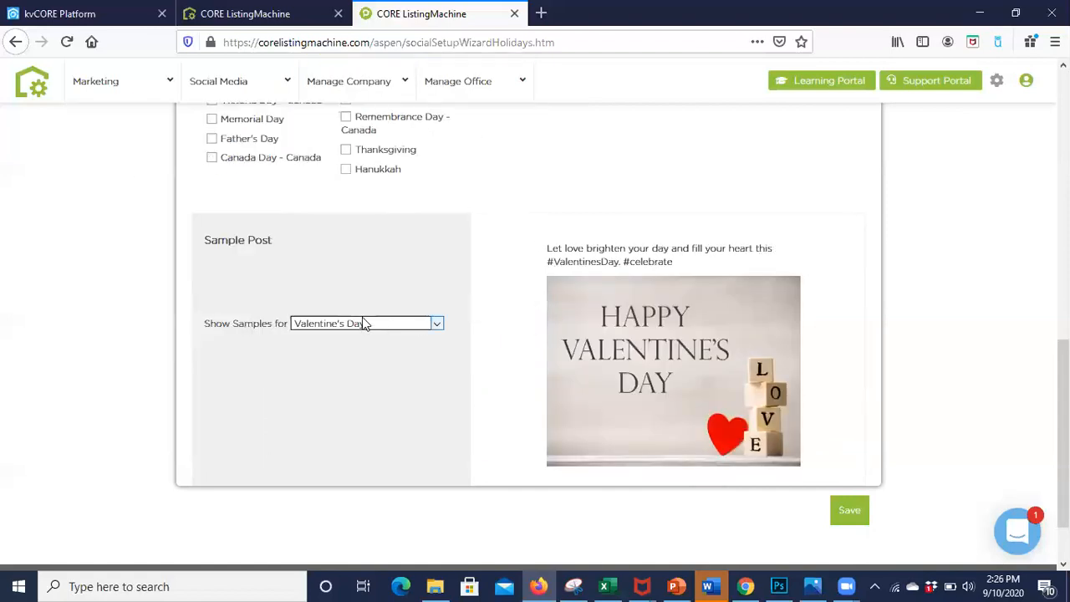
{"action": "left_click", "coordinate": [364, 324]}
{"action": "left_click", "coordinate": [362, 102]}
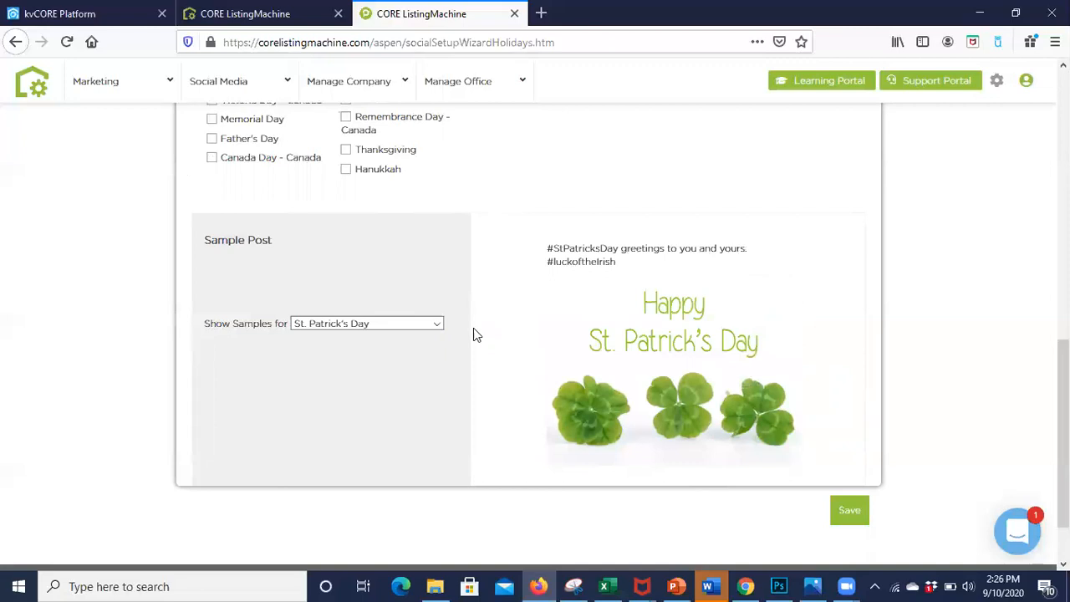
{"action": "left_click", "coordinate": [369, 326]}
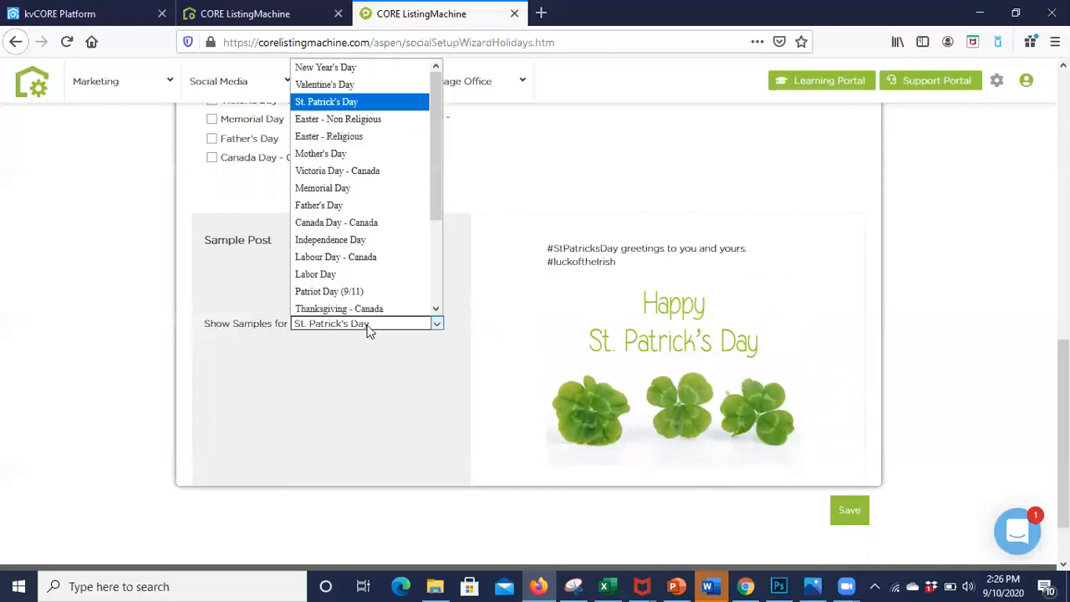
{"action": "left_click", "coordinate": [358, 152]}
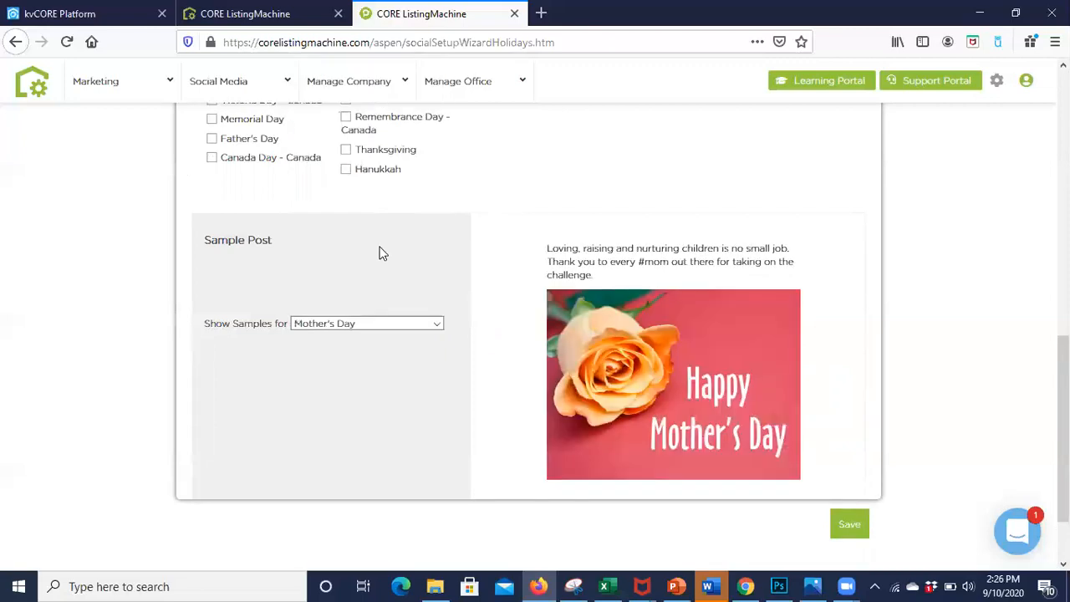
{"action": "left_click", "coordinate": [390, 325]}
{"action": "scroll", "coordinate": [161, 228], "scroll_direction": "up", "scroll_amount": 5}
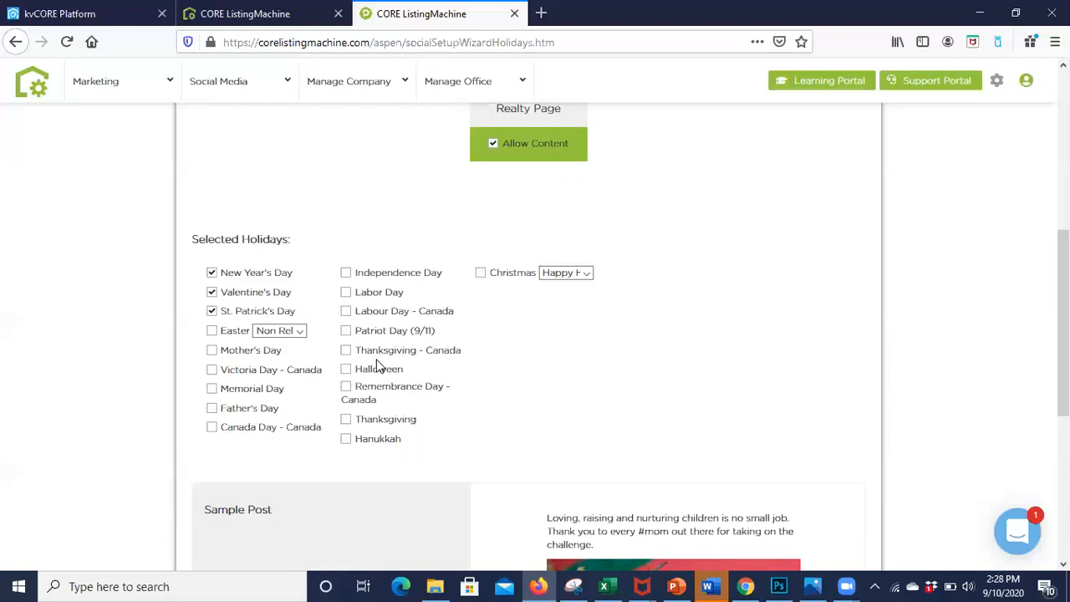
{"action": "scroll", "coordinate": [376, 366], "scroll_direction": "down", "scroll_amount": 3}
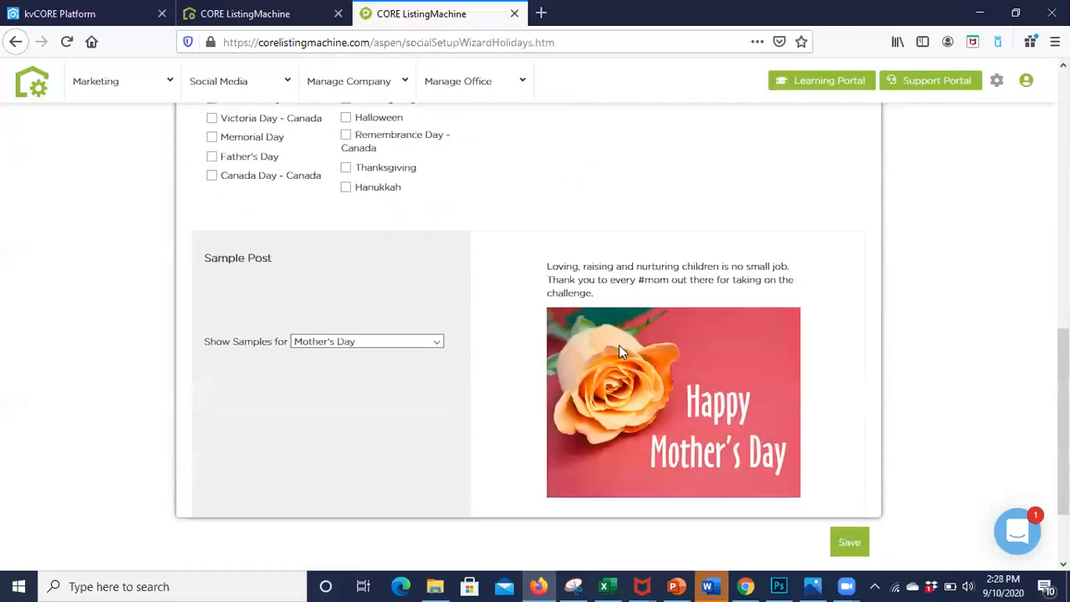
Step: Add Easter, Mother's Day, Victoria Day - Canada, Memorial Day, Father's Day and Canada Day - Canada to the selected holidays
{"action": "scroll", "coordinate": [619, 345], "scroll_direction": "up", "scroll_amount": 1}
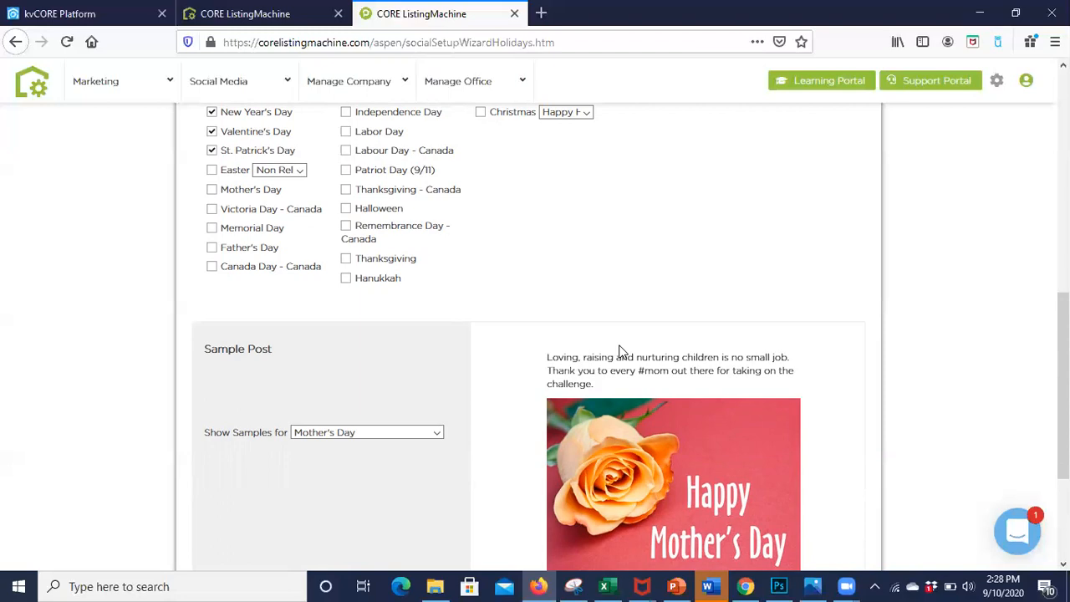
{"action": "left_click", "coordinate": [212, 171]}
{"action": "left_click", "coordinate": [212, 190]}
{"action": "left_click", "coordinate": [212, 210]}
{"action": "left_click", "coordinate": [212, 230]}
{"action": "left_click", "coordinate": [211, 248]}
{"action": "left_click", "coordinate": [212, 266]}
Step: Select all remaining holidays, from Independence Day through Hanukkah plus Christmas, and save the holiday message settings
{"action": "scroll", "coordinate": [320, 251], "scroll_direction": "up", "scroll_amount": 3}
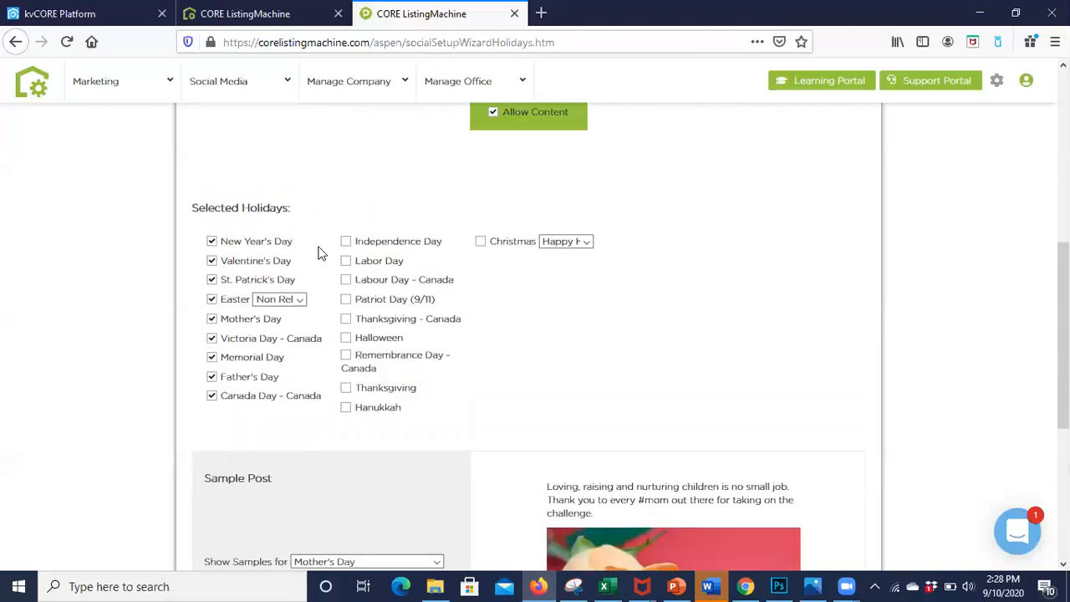
{"action": "left_click", "coordinate": [346, 246]}
{"action": "left_click", "coordinate": [346, 265]}
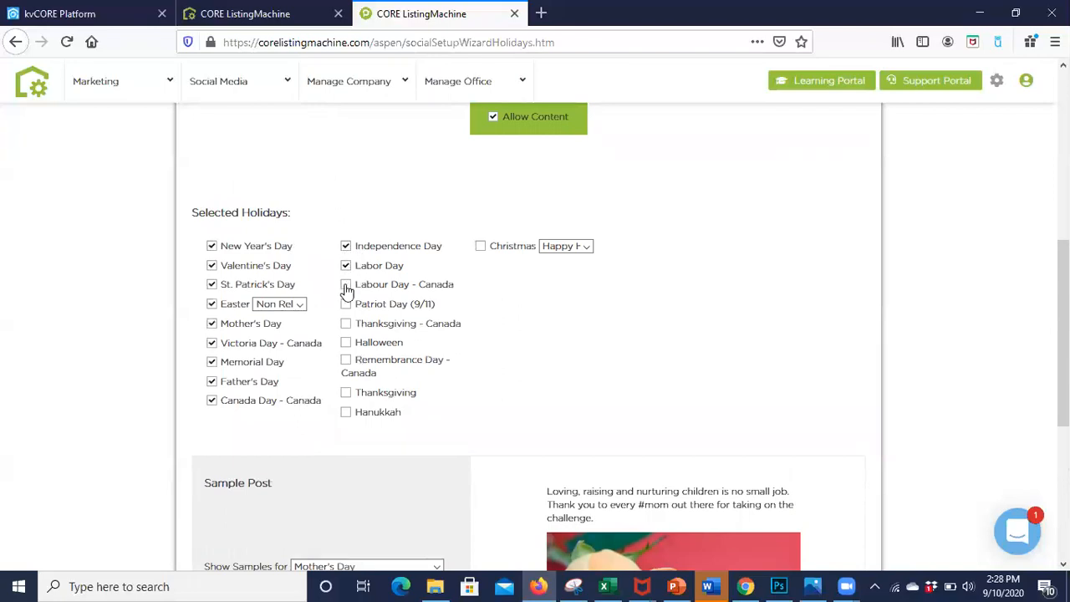
{"action": "left_click", "coordinate": [345, 284]}
{"action": "left_click", "coordinate": [345, 303]}
{"action": "left_click", "coordinate": [346, 323]}
{"action": "left_click", "coordinate": [345, 342]}
{"action": "left_click", "coordinate": [345, 360]}
{"action": "left_click", "coordinate": [345, 393]}
{"action": "left_click", "coordinate": [345, 412]}
{"action": "left_click", "coordinate": [482, 249]}
{"action": "scroll", "coordinate": [594, 325], "scroll_direction": "down", "scroll_amount": 5}
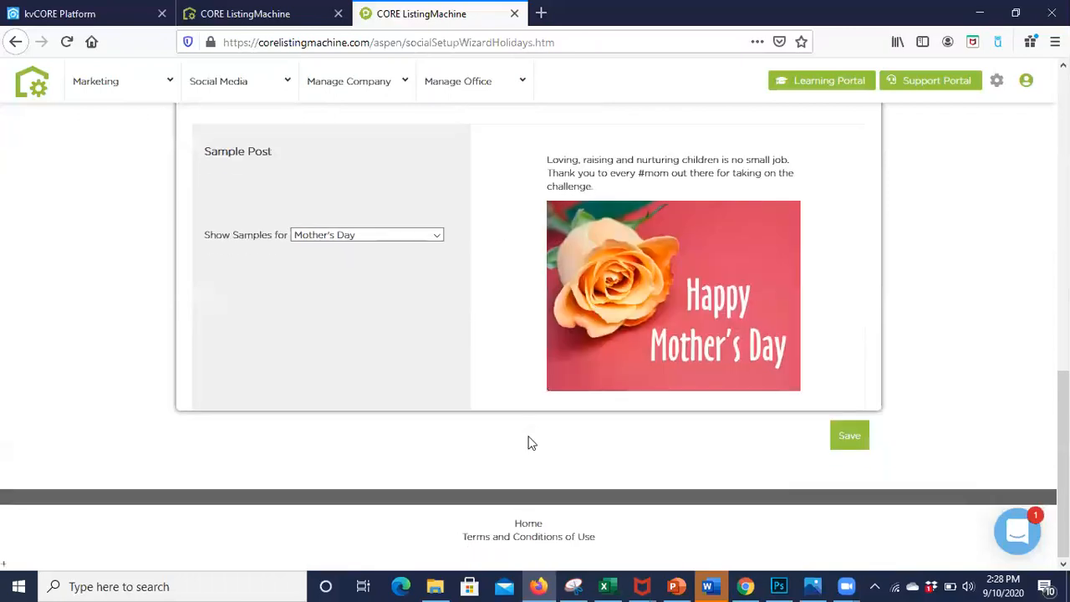
{"action": "left_click", "coordinate": [849, 437]}
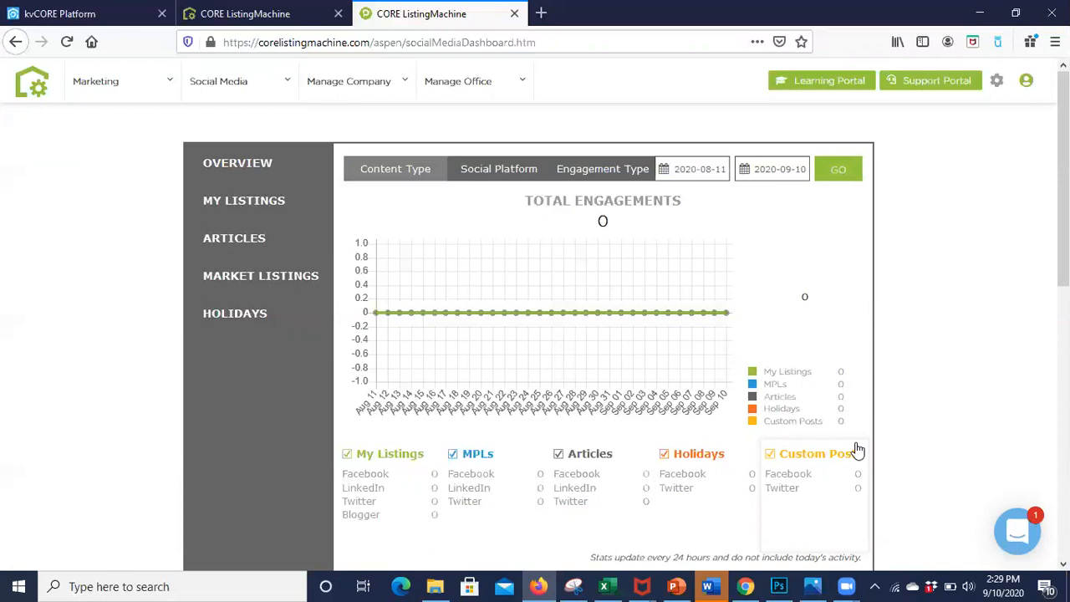
Step: Look over the dashboard's engagement statistics, social media account setup and social calendar
{"action": "scroll", "coordinate": [857, 451], "scroll_direction": "down", "scroll_amount": 2}
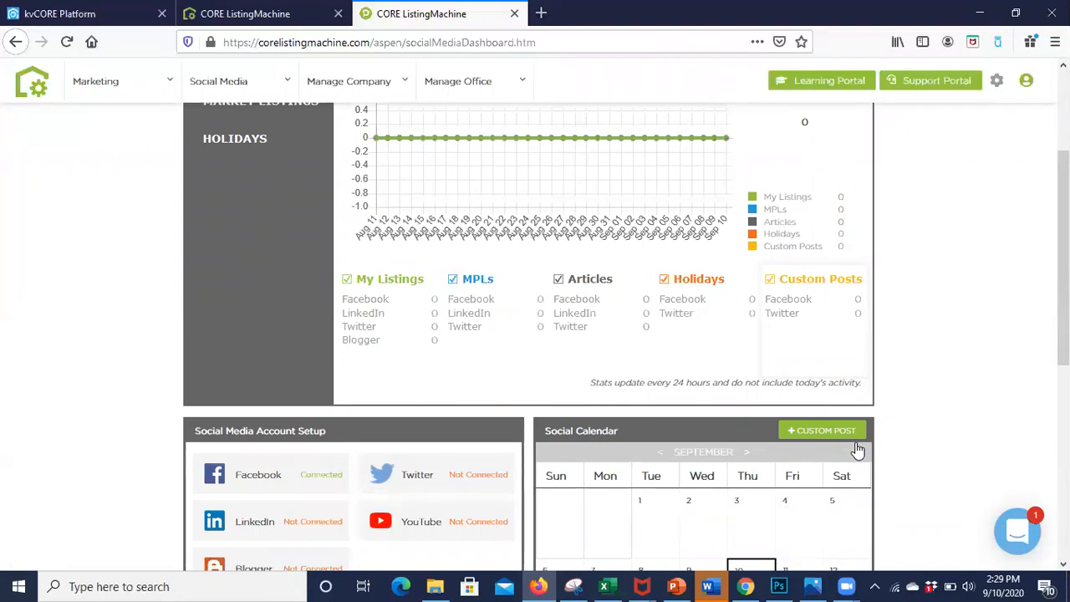
{"action": "scroll", "coordinate": [857, 451], "scroll_direction": "down", "scroll_amount": 1}
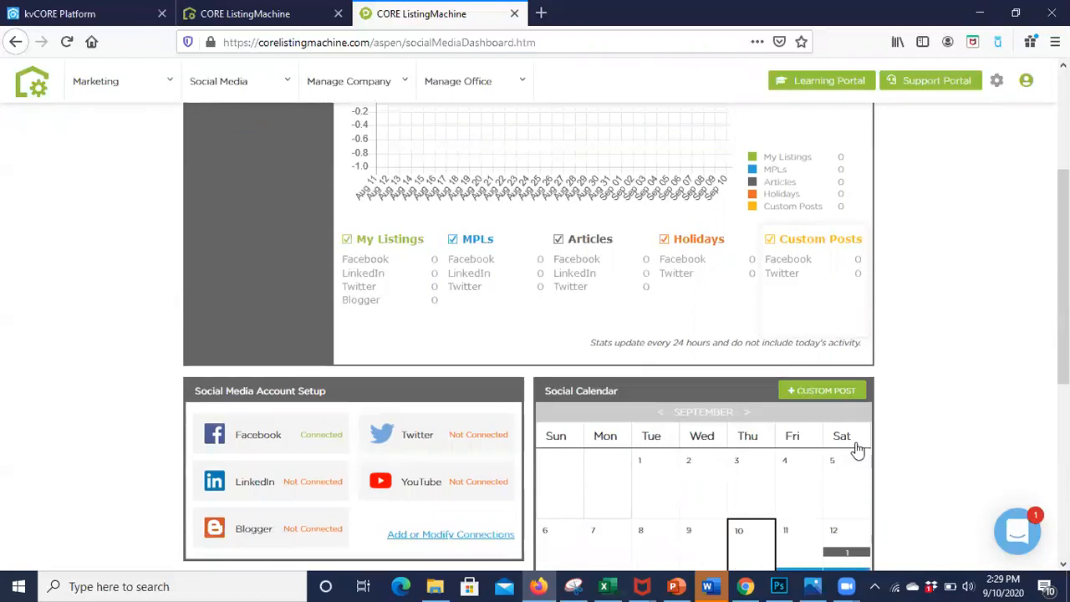
{"action": "scroll", "coordinate": [858, 451], "scroll_direction": "up", "scroll_amount": 4}
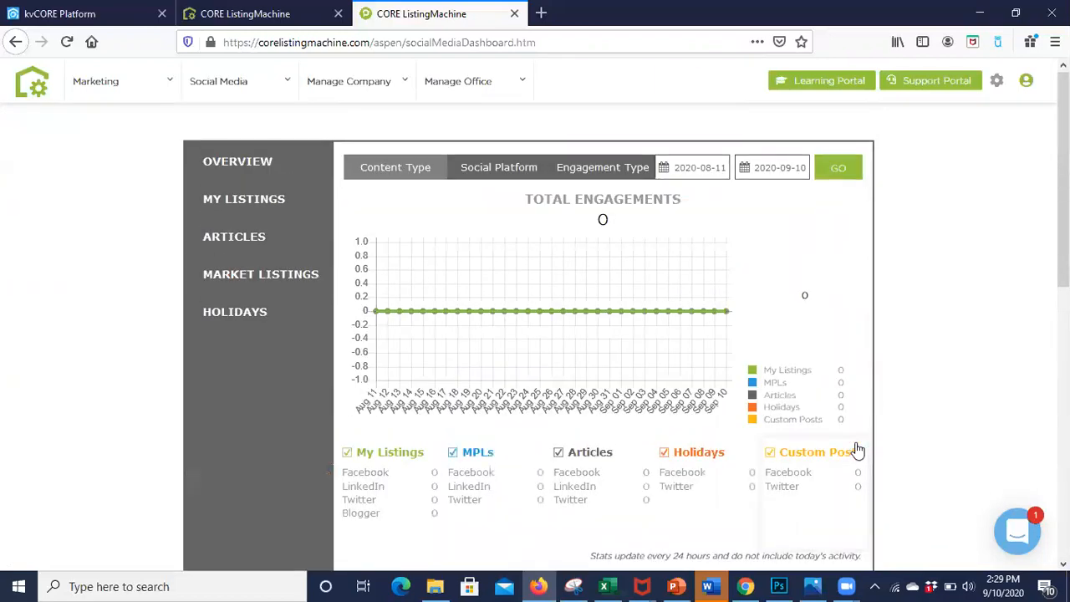
Step: Review the postings scheduled for September 11 and September 23 in the social calendar
{"action": "scroll", "coordinate": [857, 452], "scroll_direction": "down", "scroll_amount": 6}
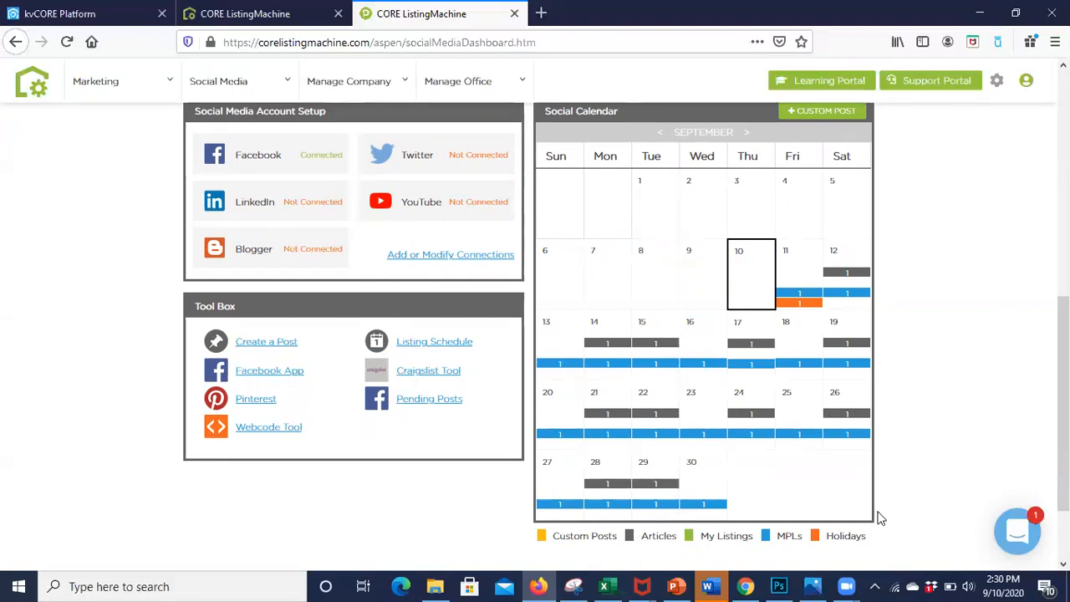
{"action": "left_click", "coordinate": [806, 303]}
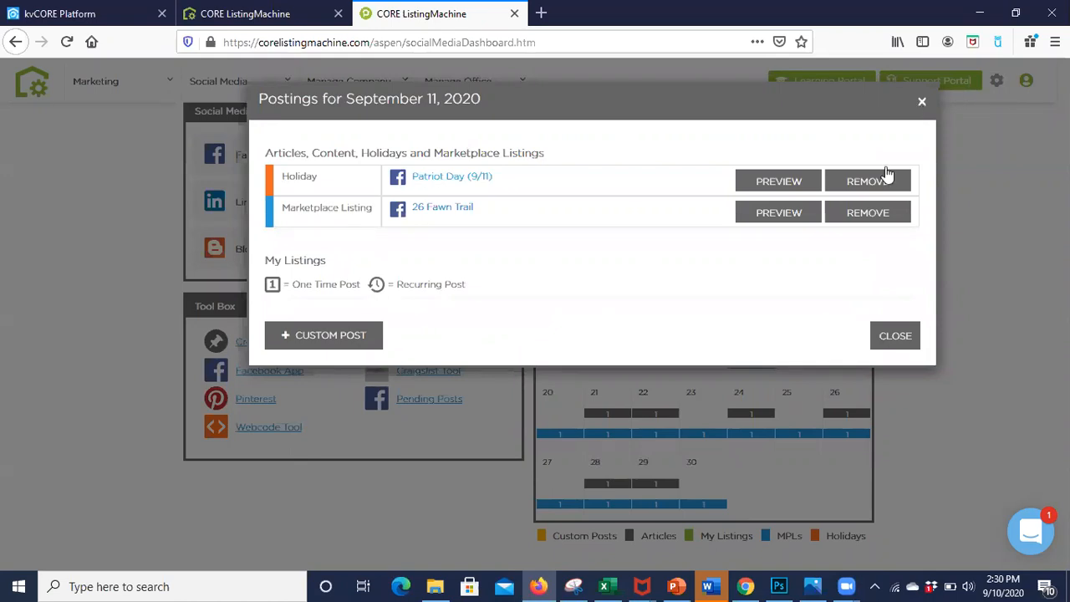
{"action": "left_click", "coordinate": [923, 102]}
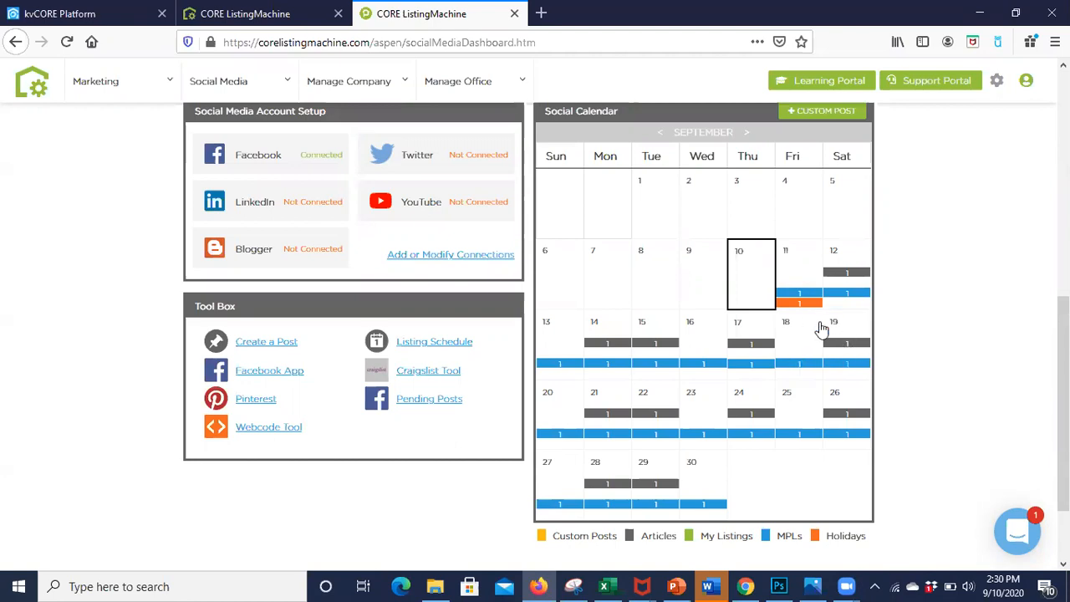
{"action": "right_click", "coordinate": [706, 438]}
{"action": "key", "text": "Escape"}
{"action": "left_click", "coordinate": [705, 433]}
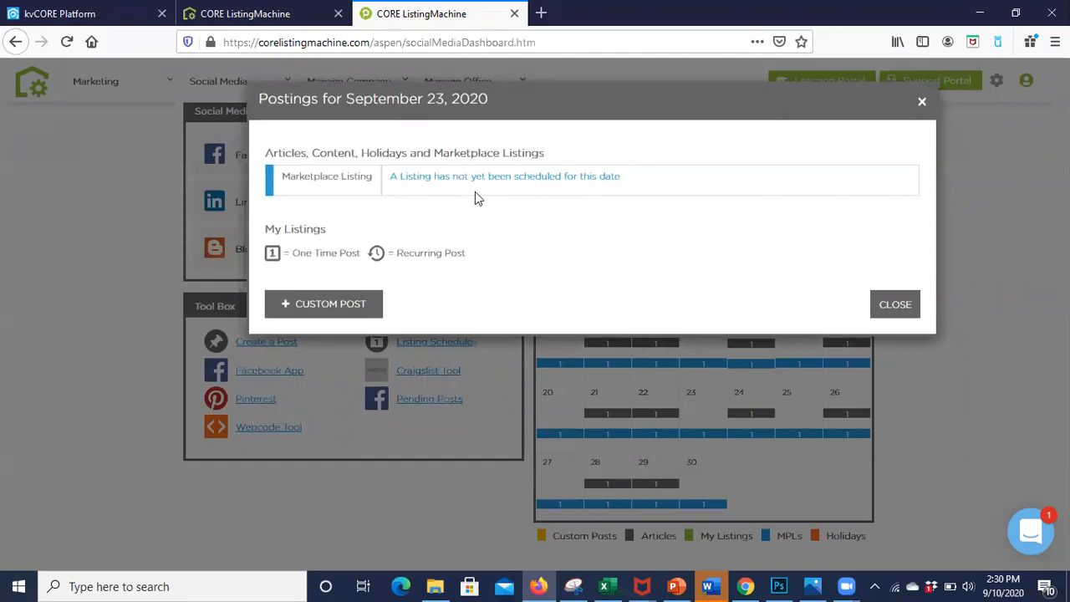
{"action": "left_click", "coordinate": [922, 102]}
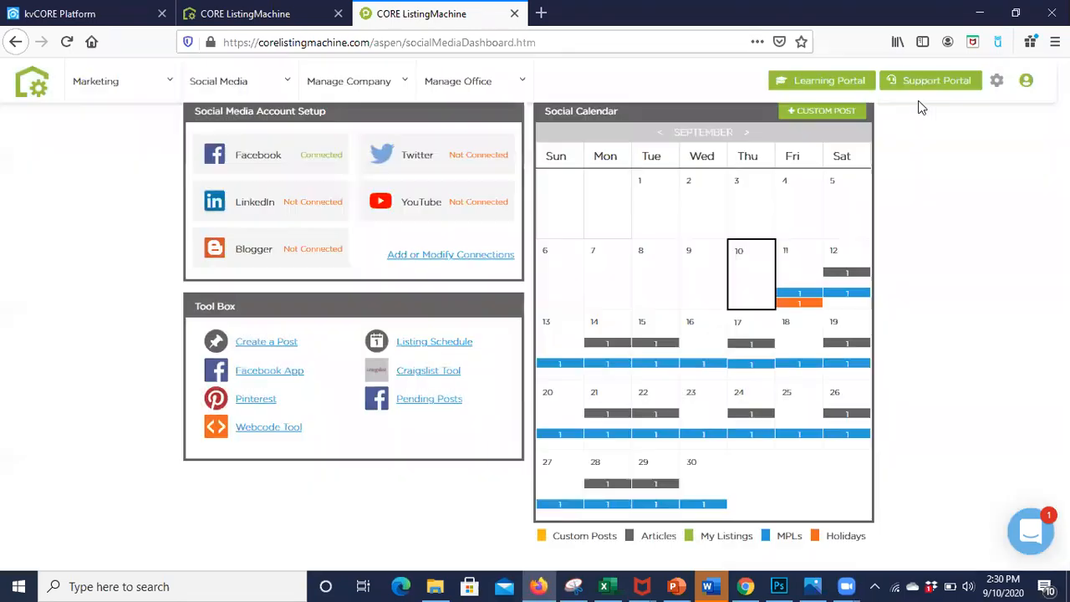
Step: Preview the exterior door article scheduled for September 12, open its post text for editing, and close the postings without saving
{"action": "left_click", "coordinate": [849, 272]}
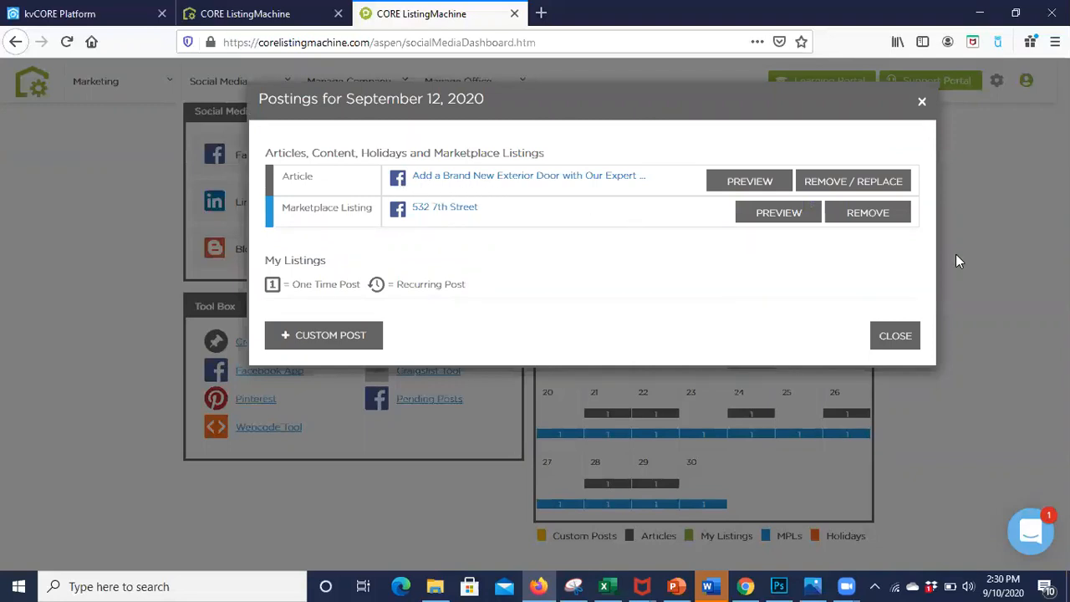
{"action": "left_click", "coordinate": [760, 183]}
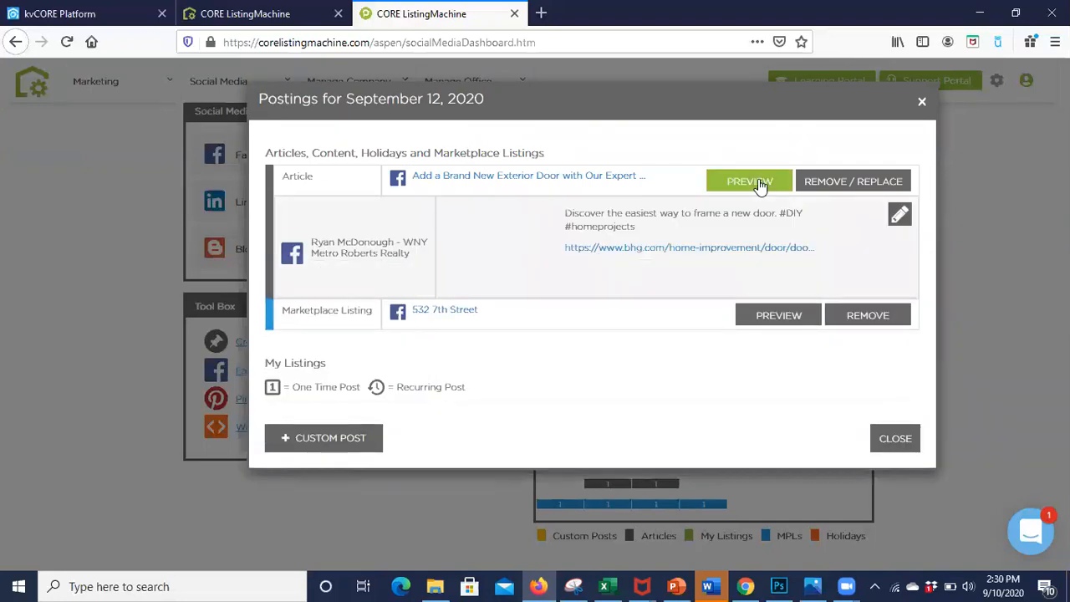
{"action": "left_click", "coordinate": [900, 217]}
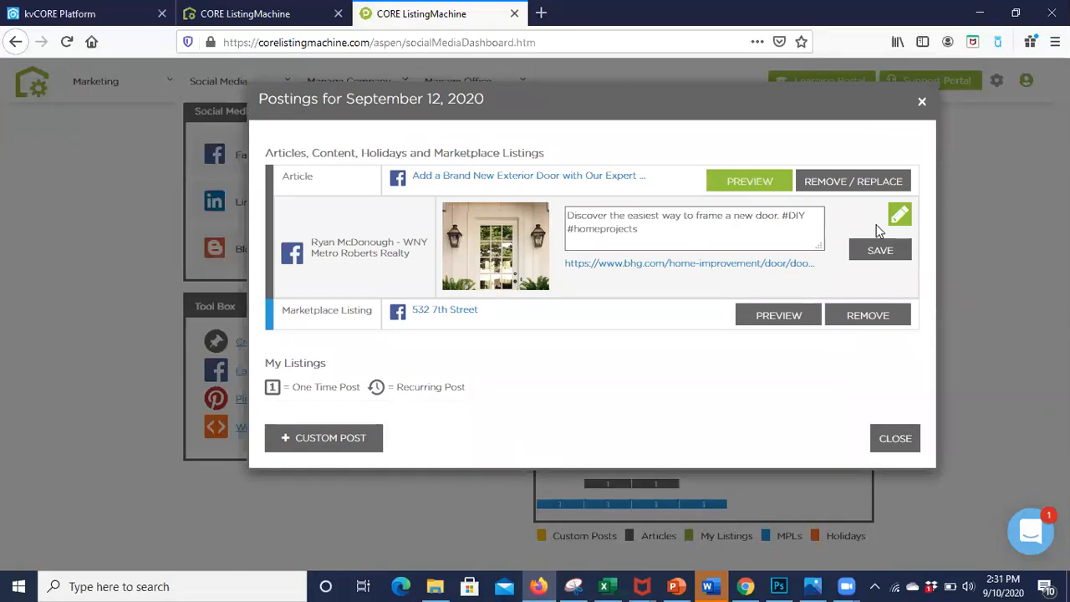
{"action": "left_click", "coordinate": [921, 103]}
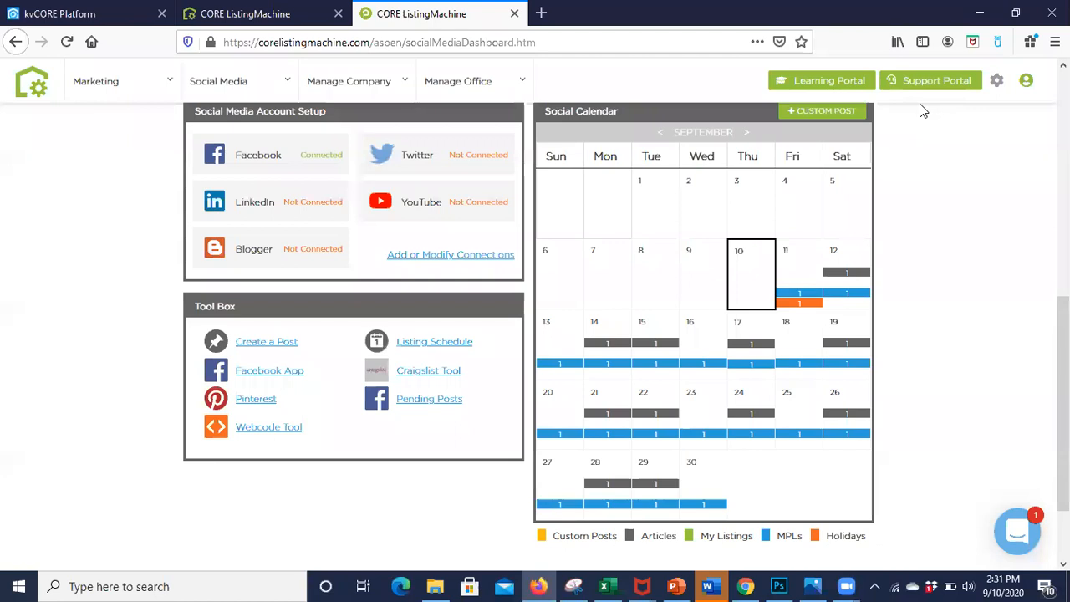